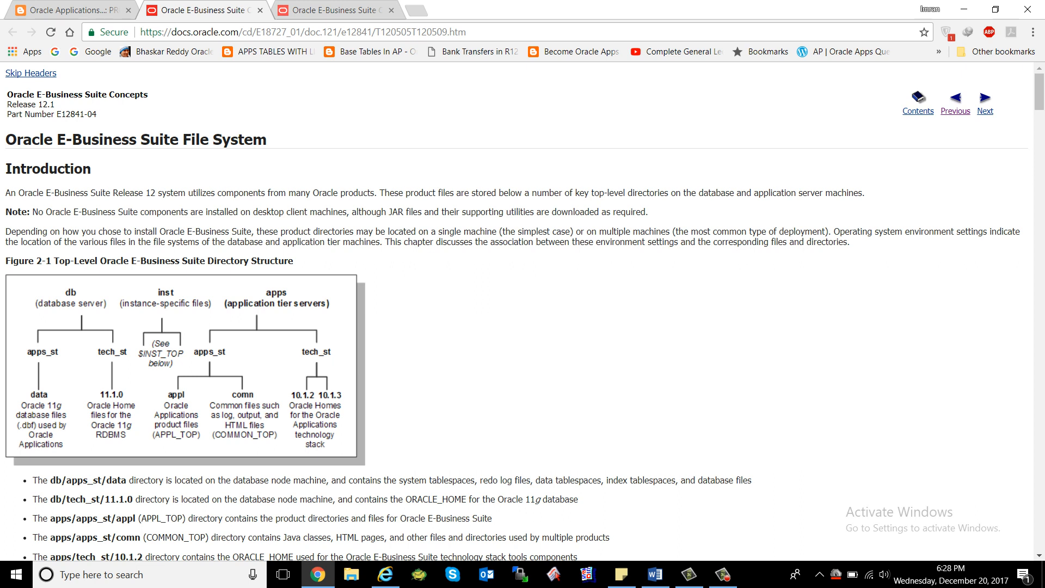
Step: Switch to PuTTY and try to open an SSH connection to host 192.168.1.33
key("super+d")
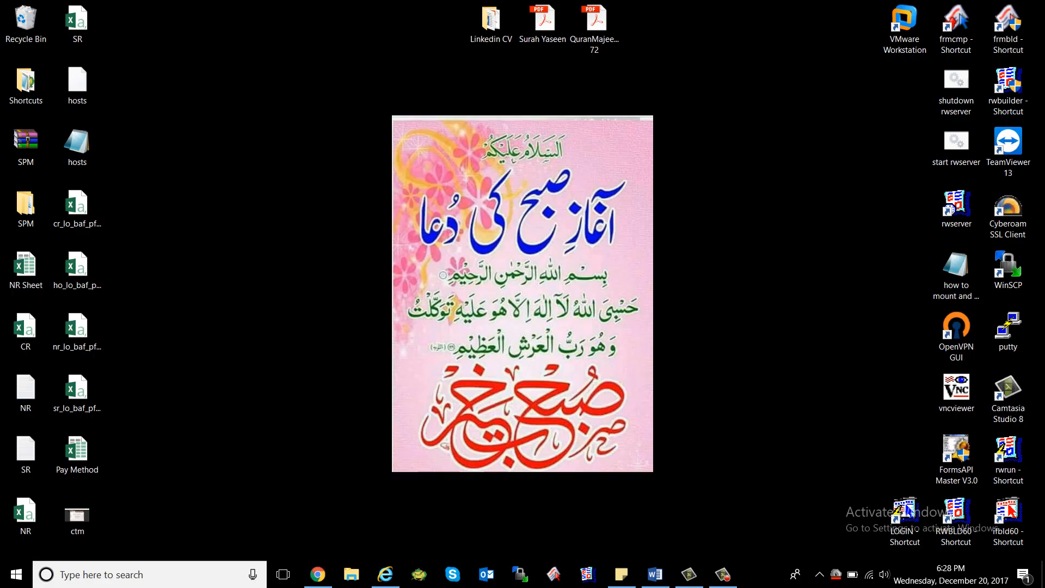
right_click(328, 239)
left_click(353, 279)
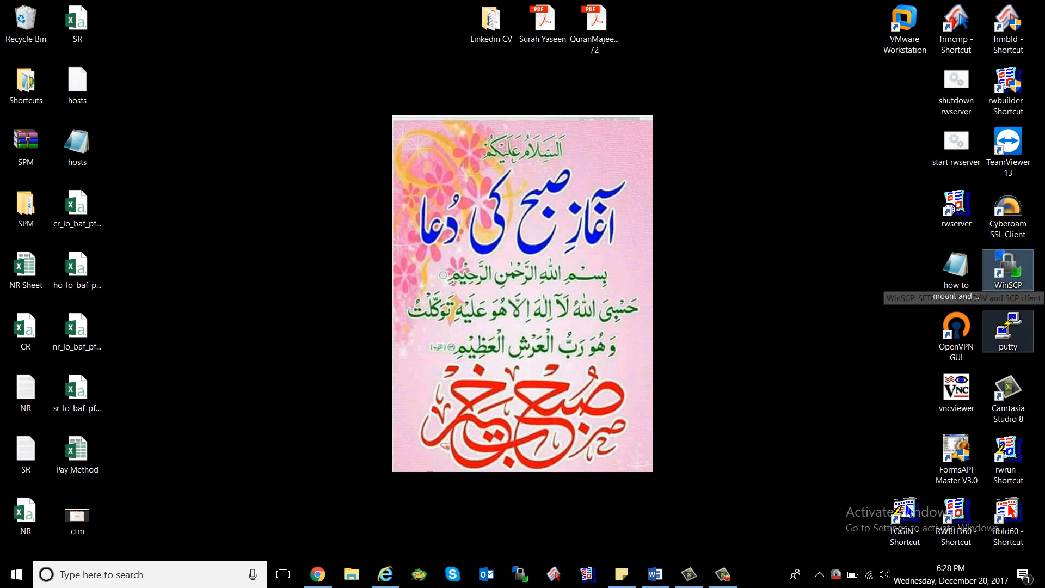
double_click(1008, 327)
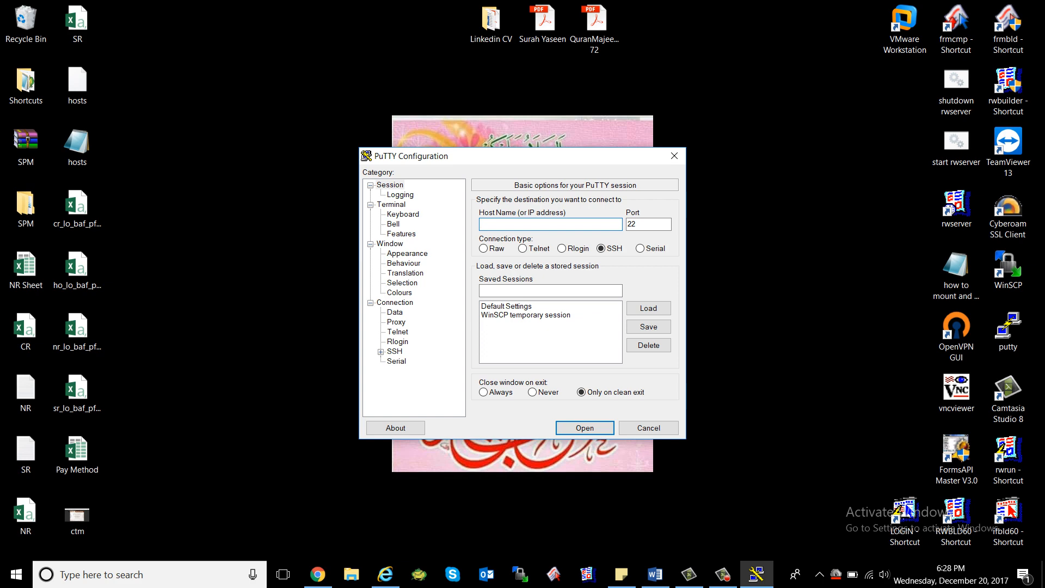
type("192.168.1.33")
key("Return")
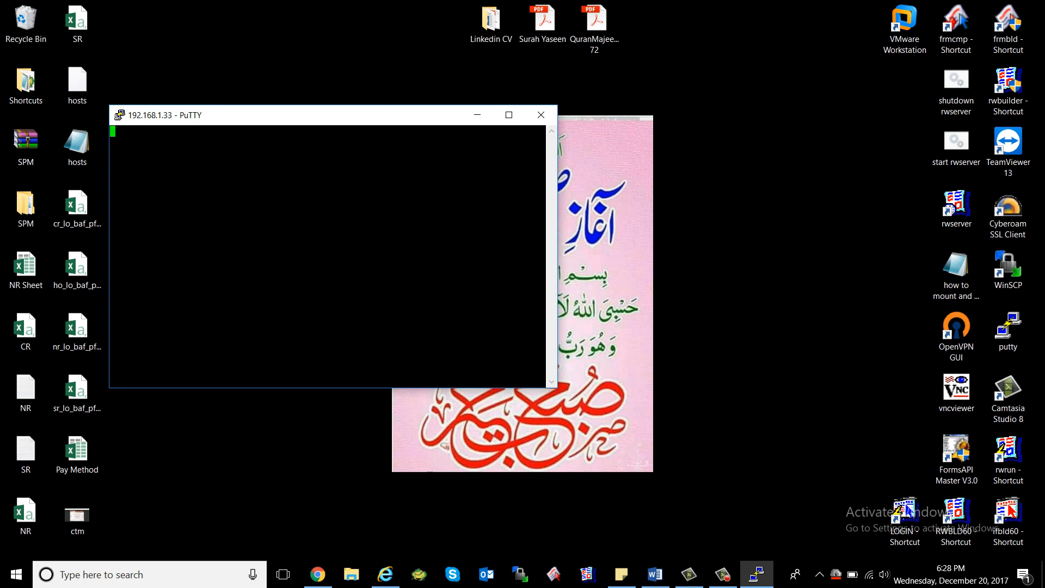
Step: Switch to WinSCP, close the failed PuTTY session, and log in to the saved site oranet
left_click(1008, 264)
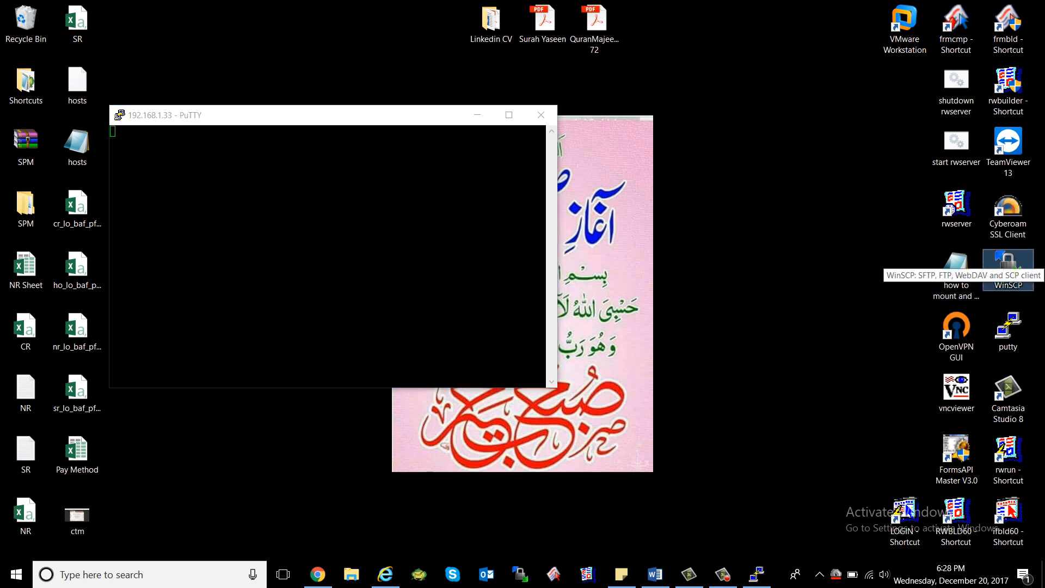
double_click(1008, 264)
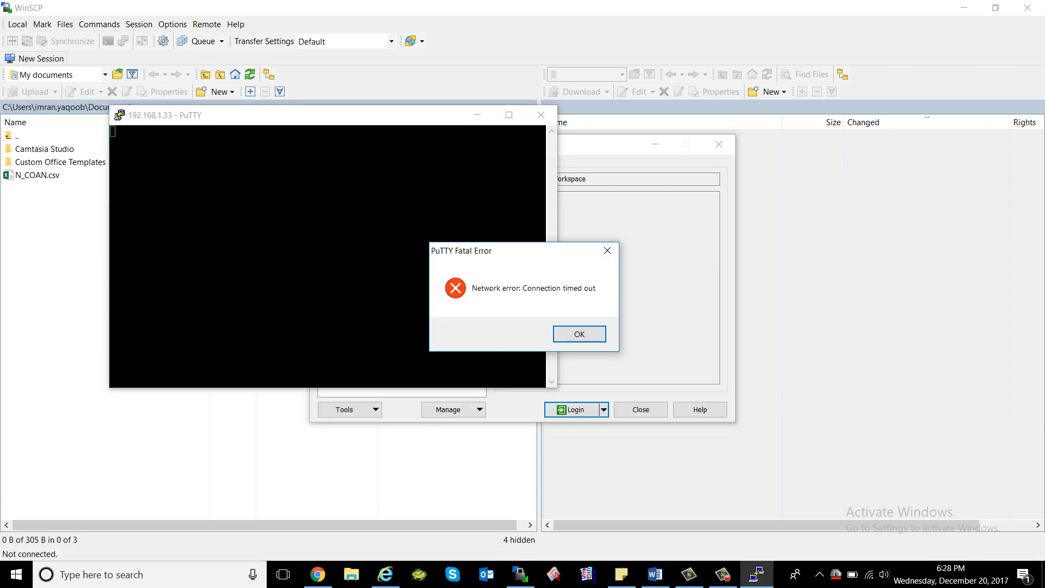
left_click(580, 333)
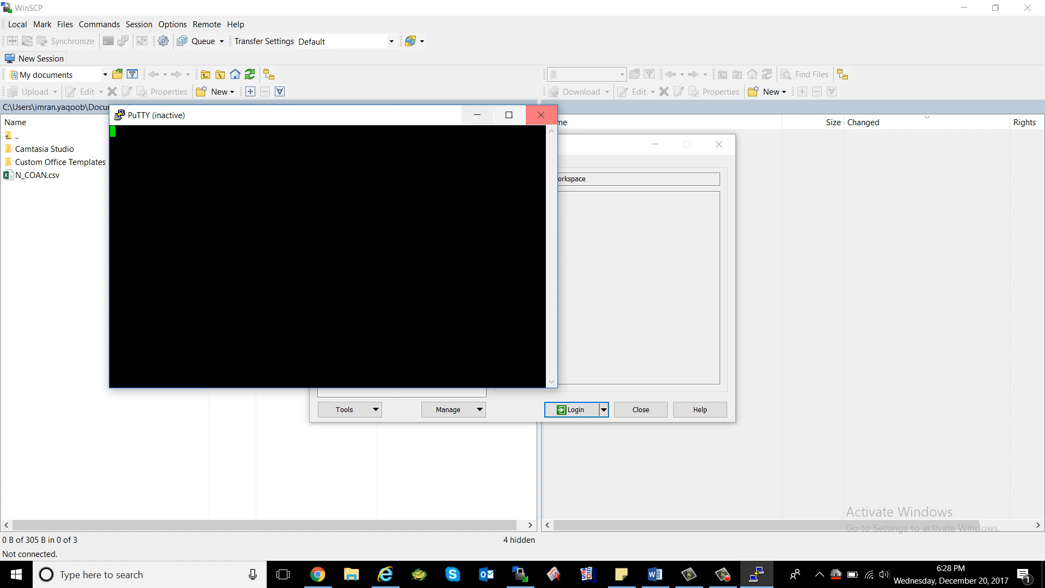
left_click(541, 115)
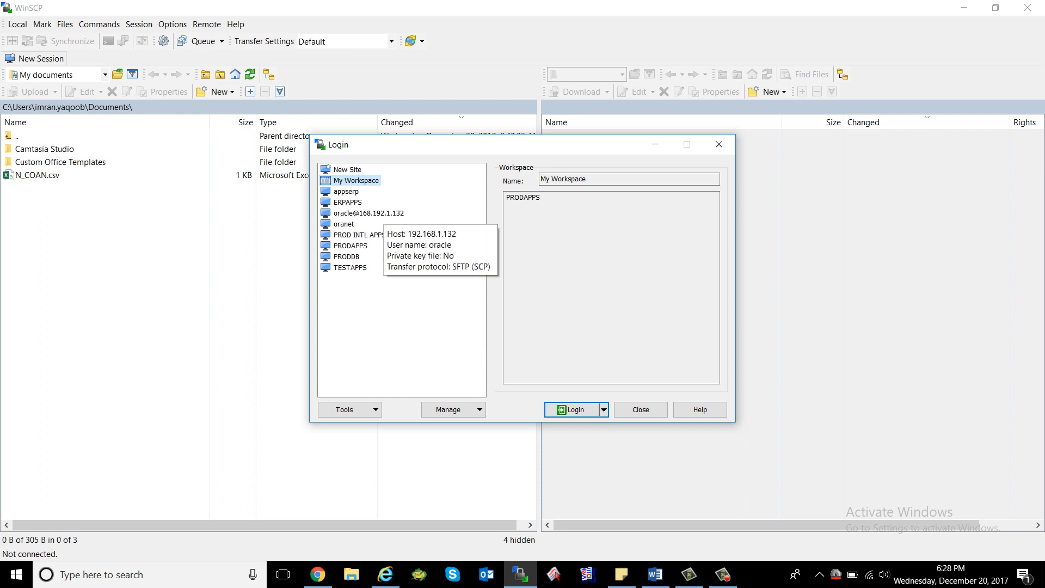
left_click(384, 213)
left_click(344, 224)
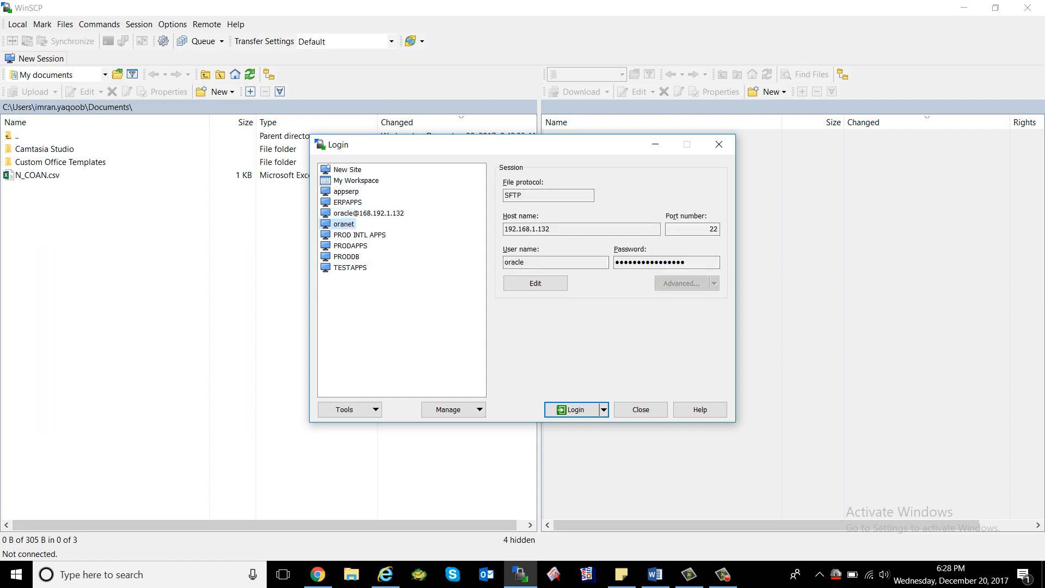
double_click(344, 224)
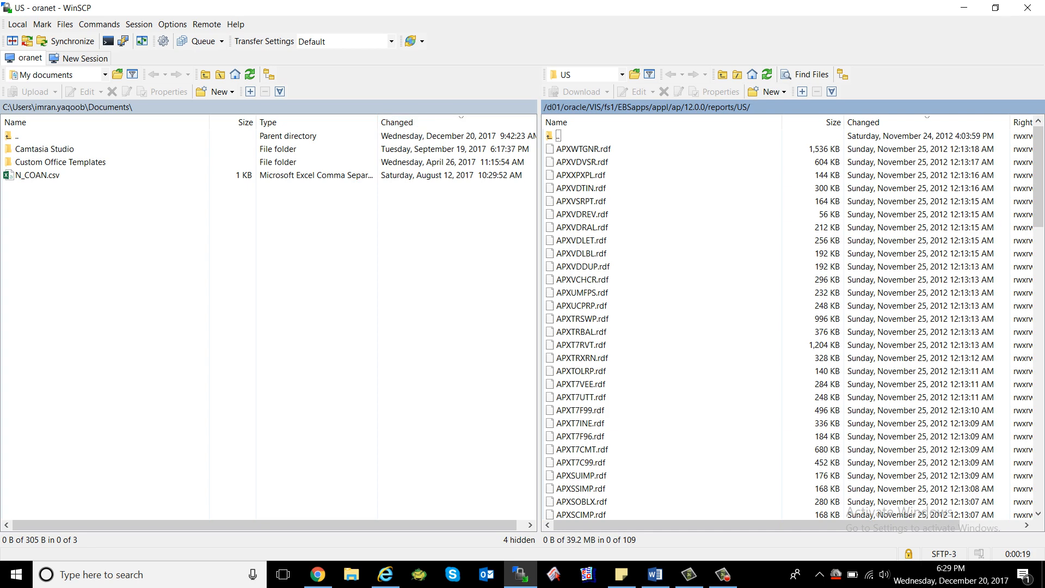
Step: Open the remote root directory and switch the local file listing to drive E:
left_click(546, 107)
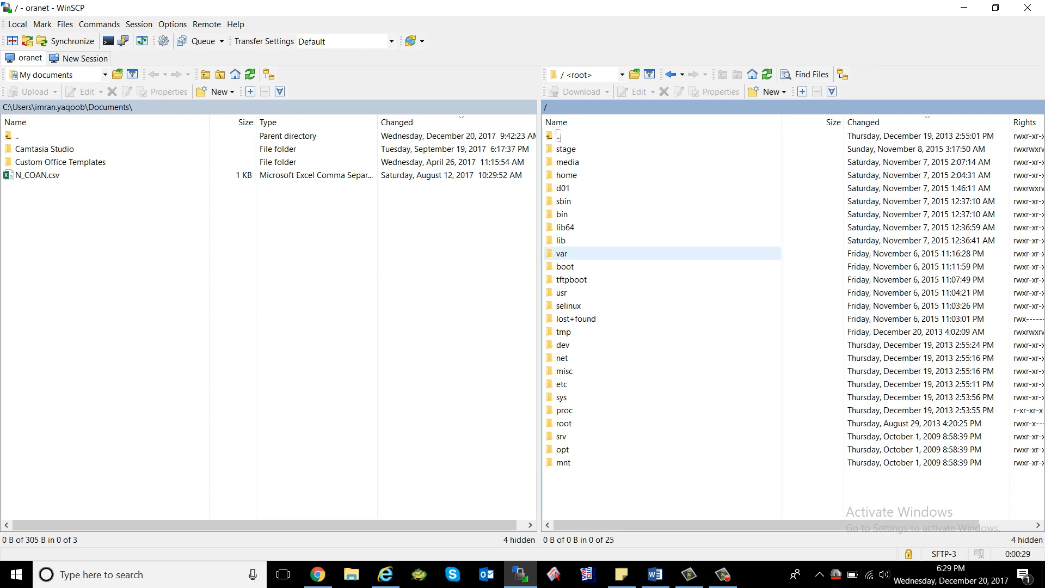
left_click(149, 199)
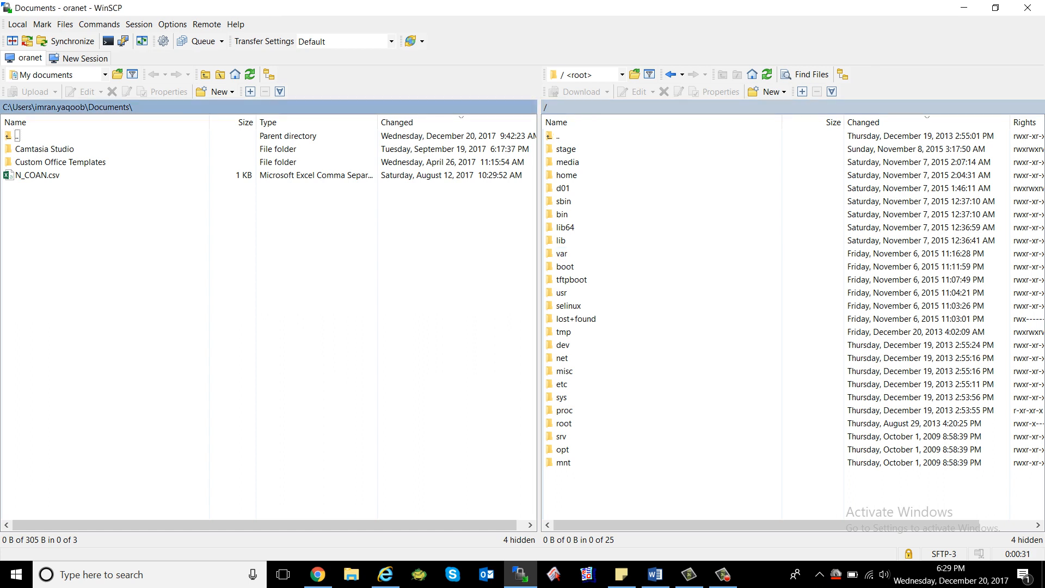
left_click_drag(149, 200, 87, 163)
left_click(105, 75)
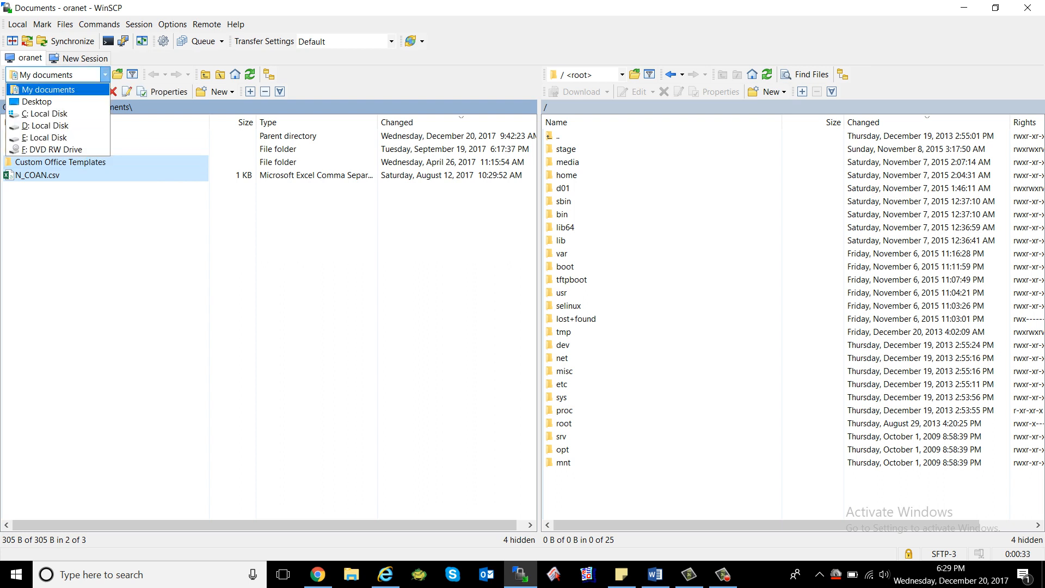
left_click(45, 126)
left_click(105, 74)
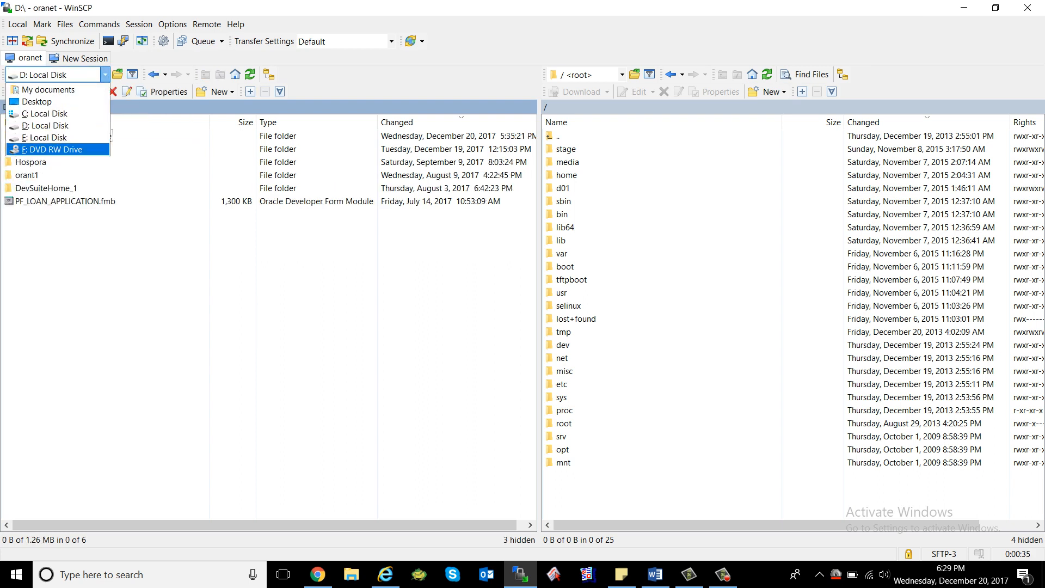
left_click(46, 138)
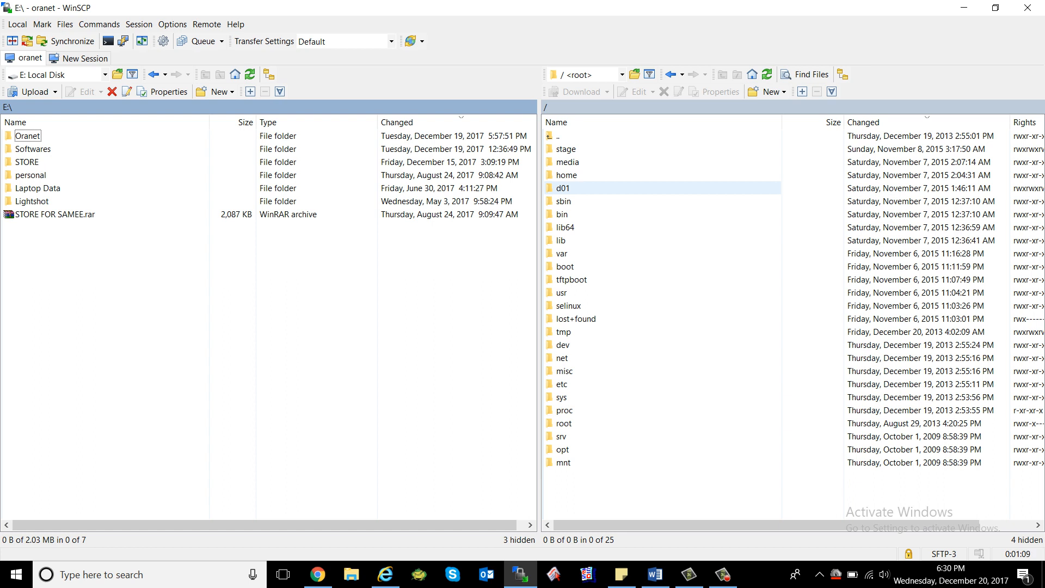
Step: Examine the top-level directories under the remote root, such as d01, sbin, home, stage, bin and var
left_click(563, 188)
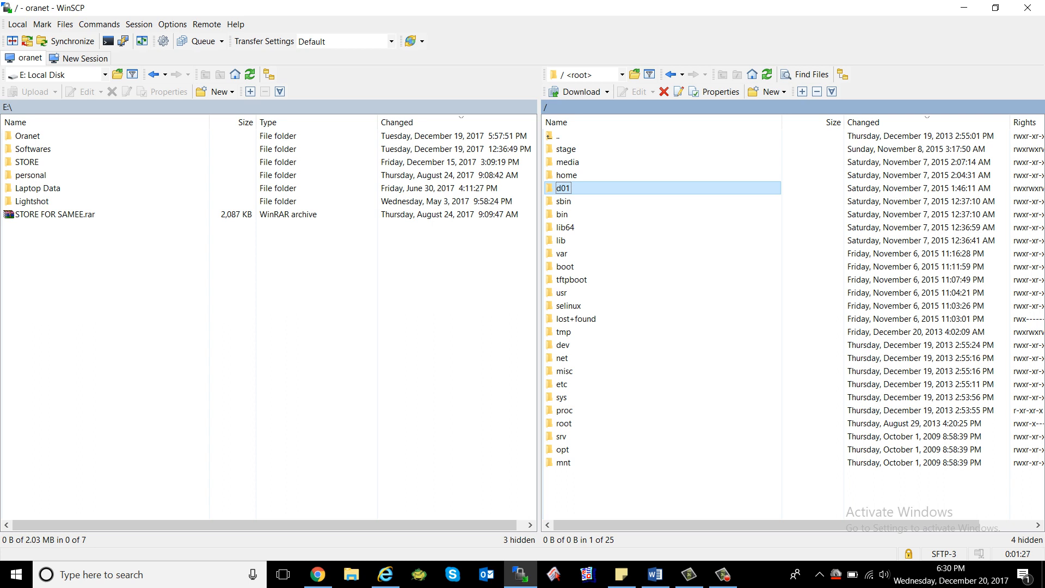
left_click(564, 201)
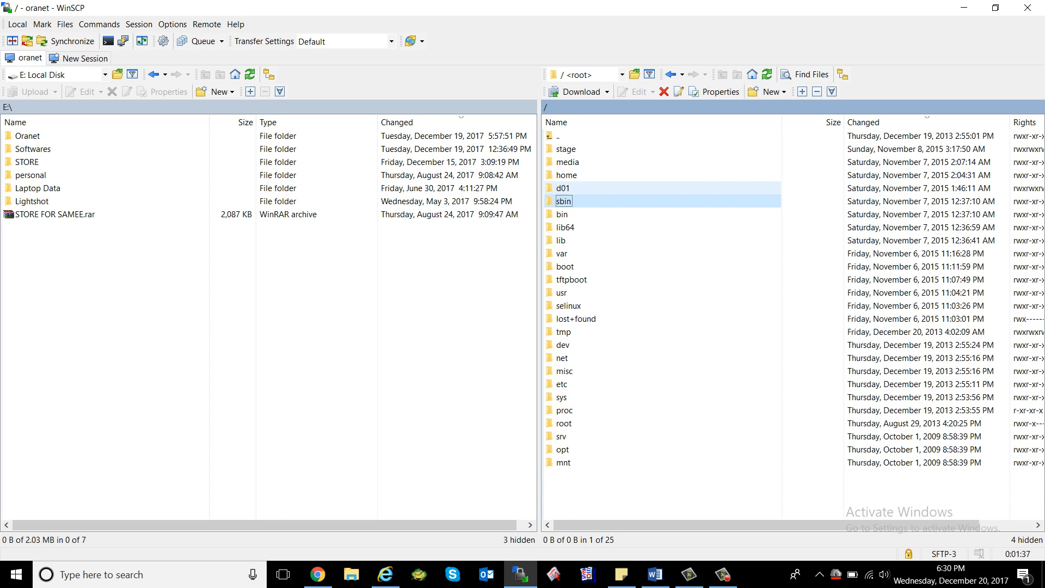
left_click(563, 188)
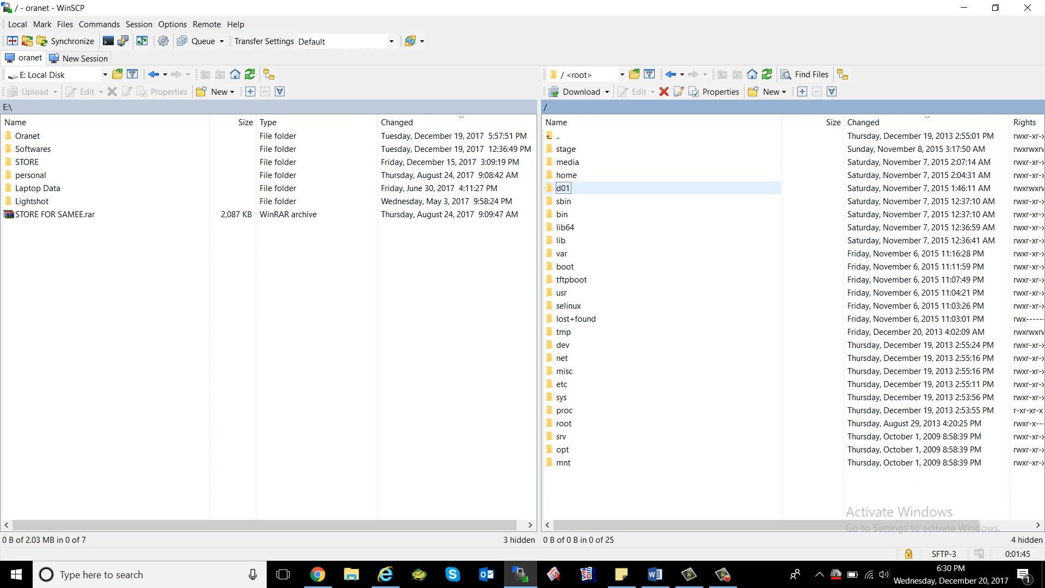
key("Down")
key("Down")
key("Down")
key("Down")
key("Down")
key("Down")
key("Down")
key("Down")
key("Down")
key("Down")
key("Down")
key("Down")
key("Down")
key("Down")
key("Down")
key("Down")
key("Down")
key("Down")
key("Down")
key("Down")
key("Up")
key("Up")
key("Up")
key("Up")
left_click(564, 188)
left_click(566, 175)
left_click(566, 149)
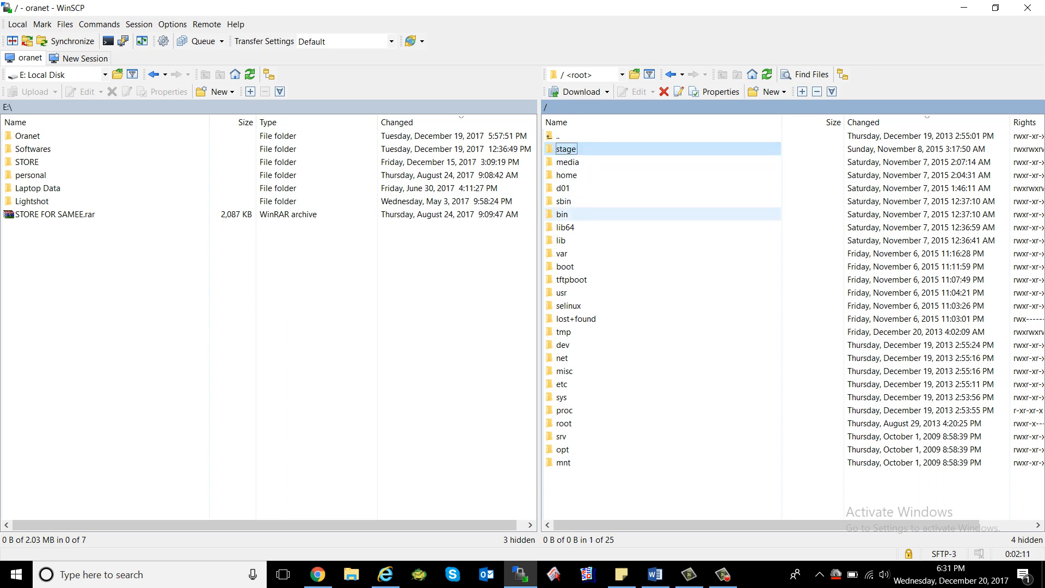
left_click(563, 214)
left_click(562, 254)
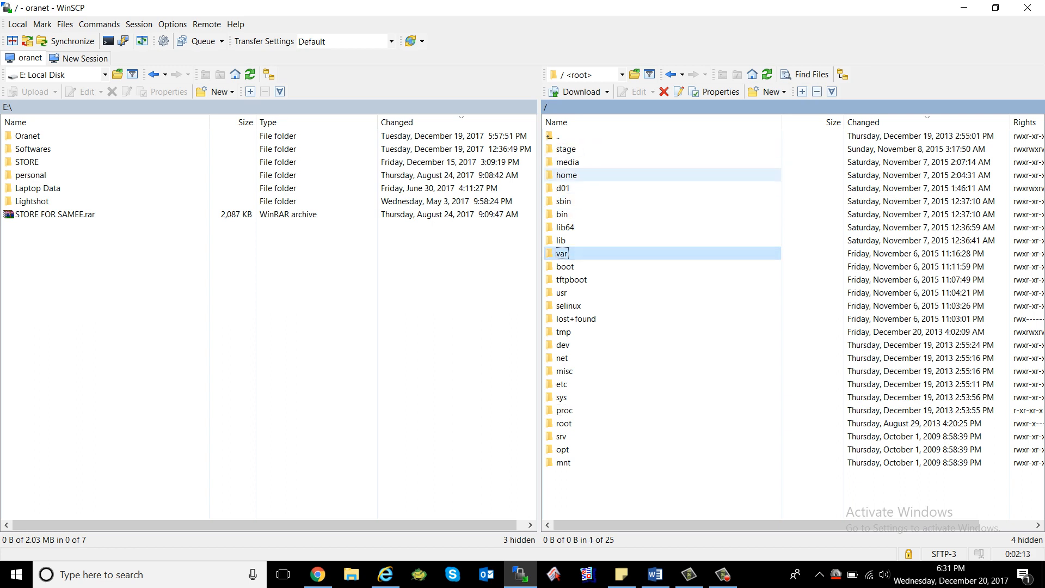
left_click(563, 188)
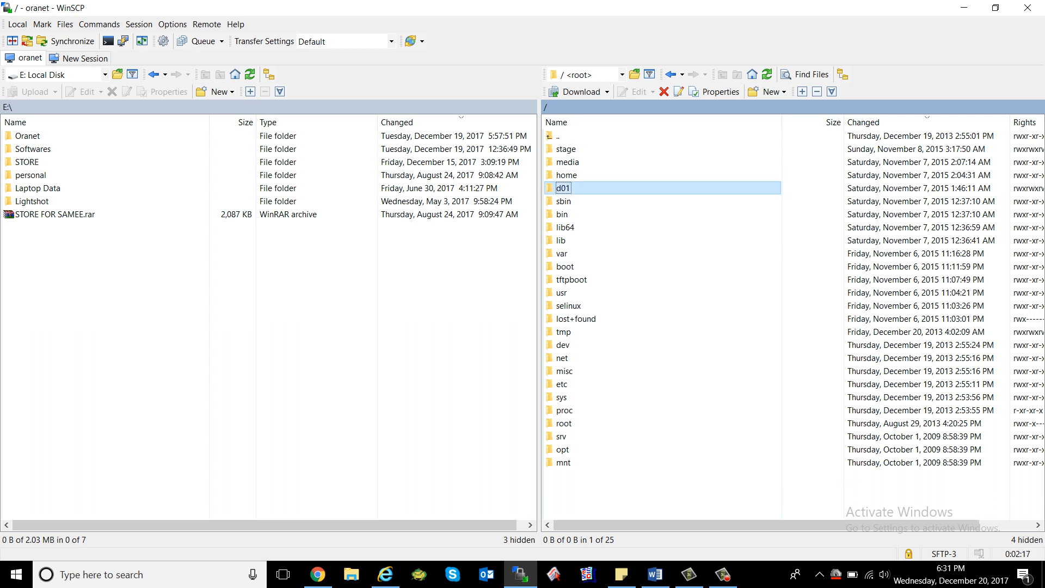
Step: Open the oracle user's directory under home on the remote server and review its folders
left_click(566, 175)
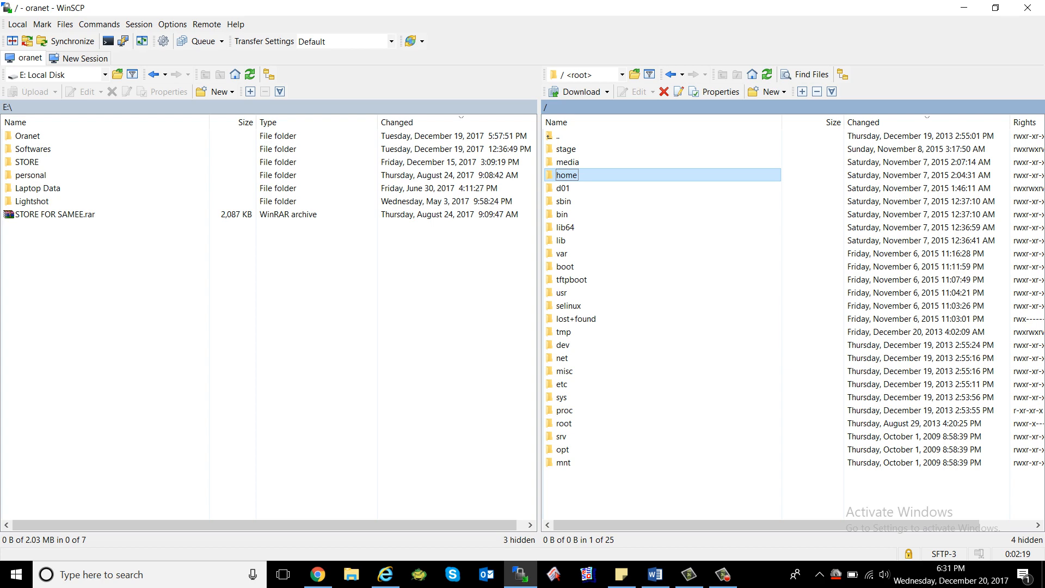
left_click(567, 176)
left_click(566, 176)
key("Return")
key("Return")
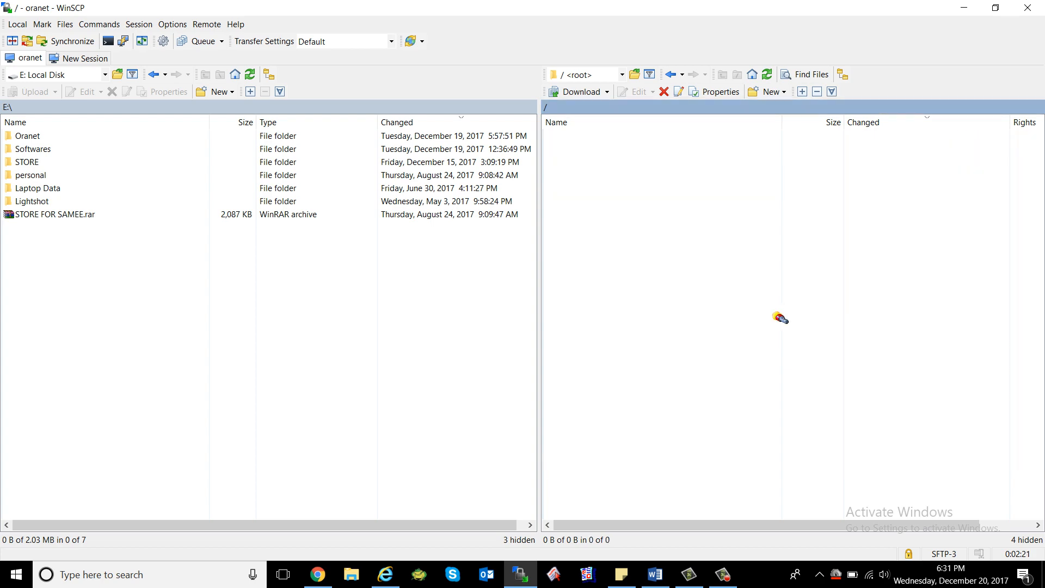
key("Down")
key("Down")
key("Return")
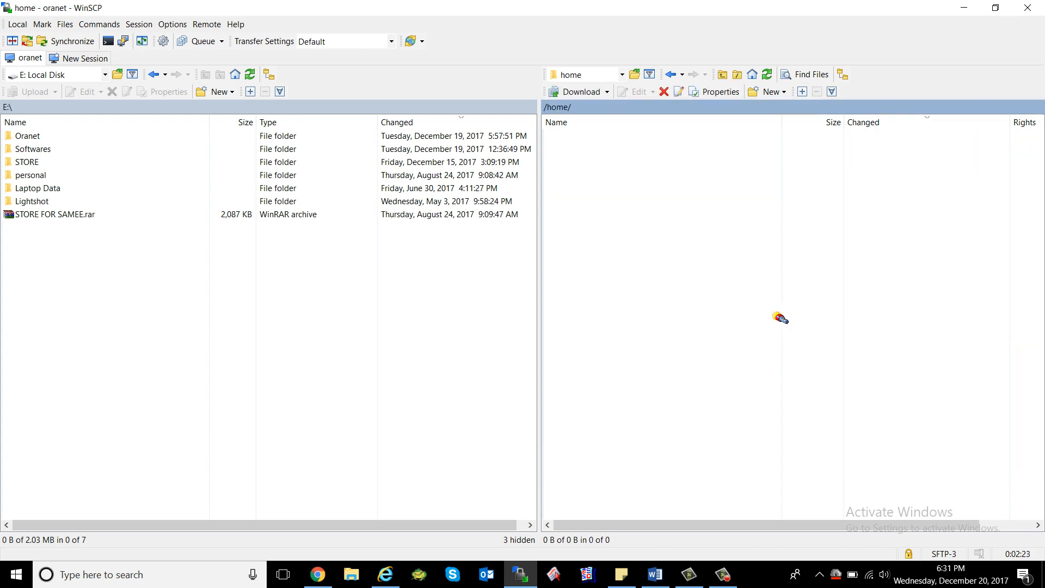
key("Down")
key("Down")
key("Down")
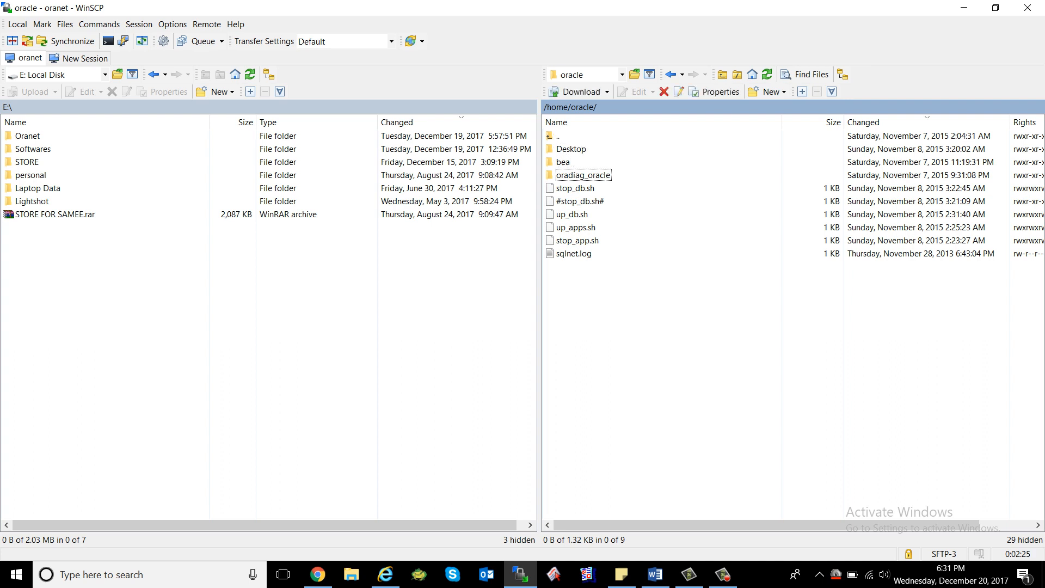
Step: Look inside the Desktop folder of /home/oracle and return to the parent directory
key("Up")
key("Up")
key("Return")
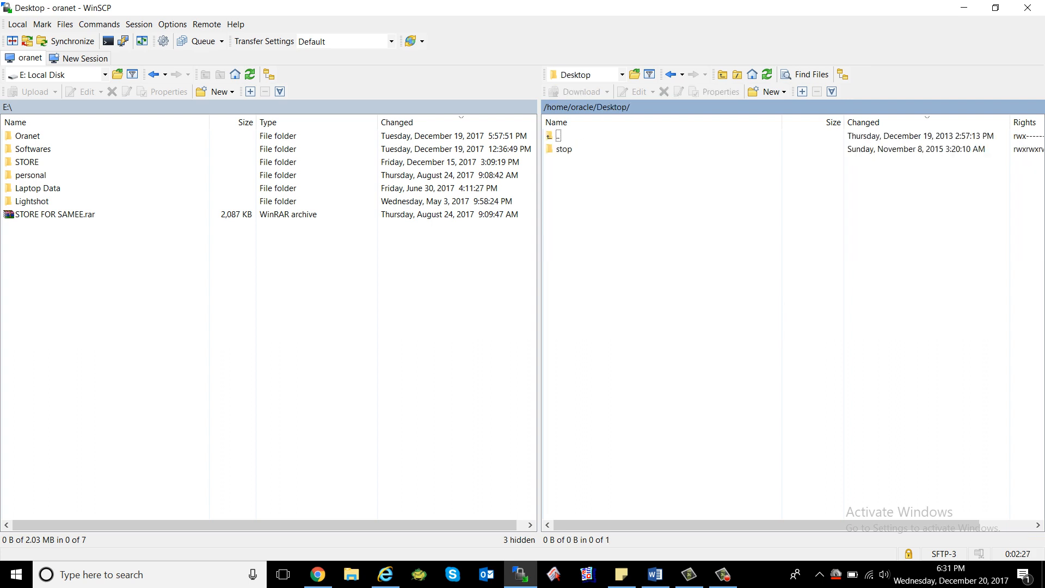
key("Return")
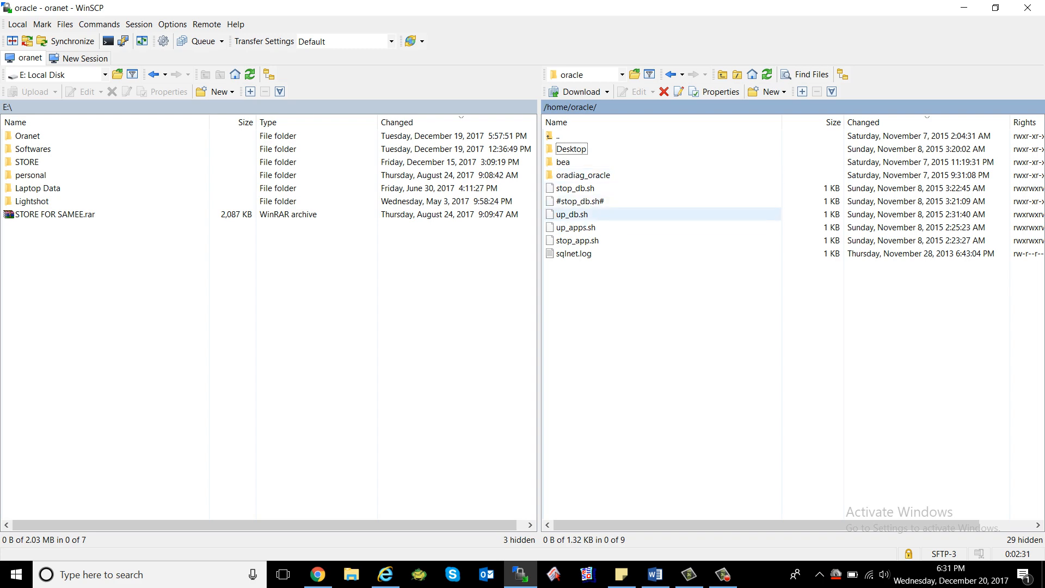
Step: Return to the remote root and open the directory /d01/oracle/VIS
key("BackSpace")
key("BackSpace")
key("Down")
key("Return")
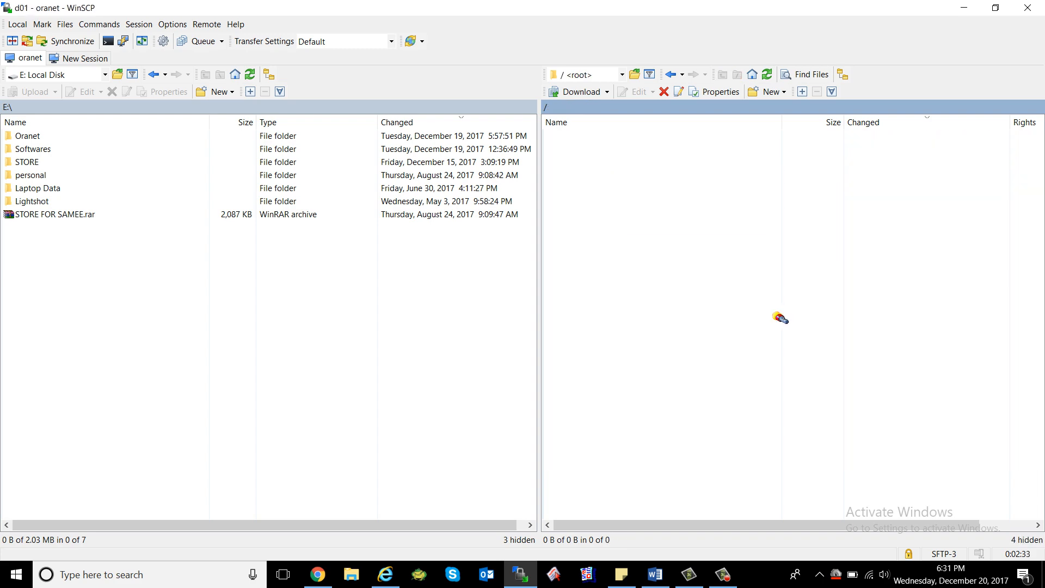
key("Down")
key("Down")
key("Return")
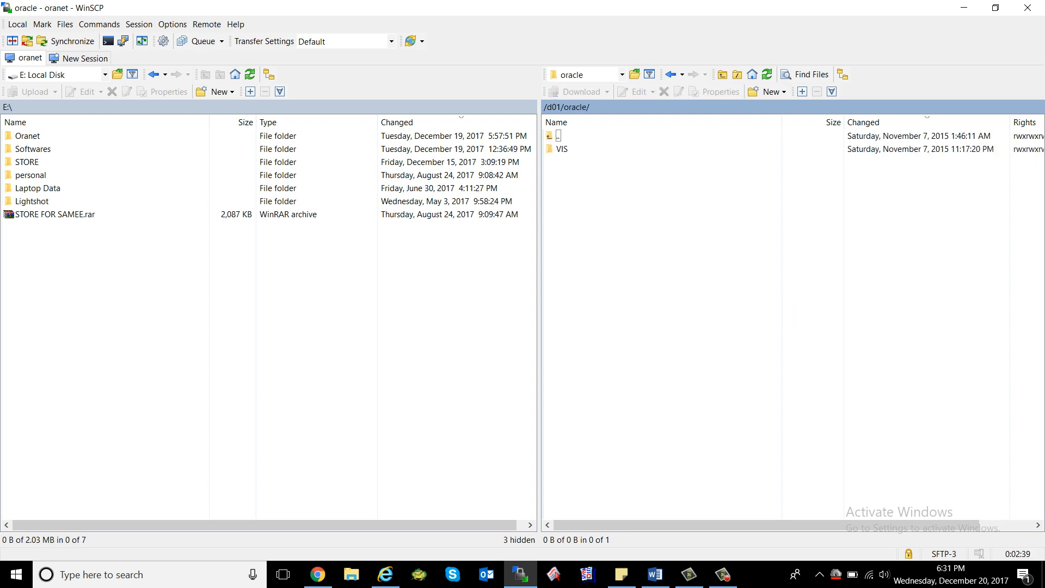
key("Down")
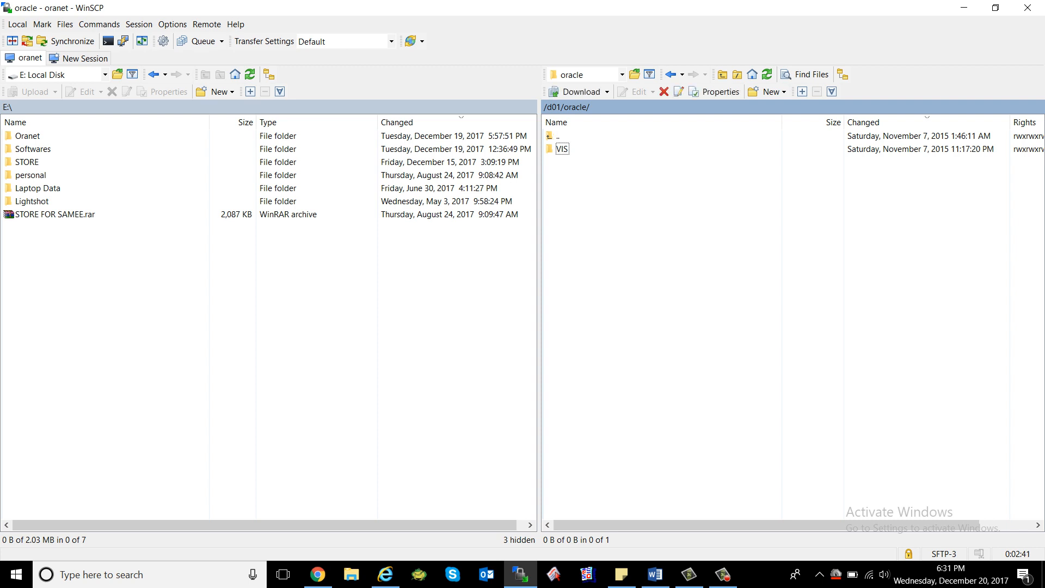
key("Return")
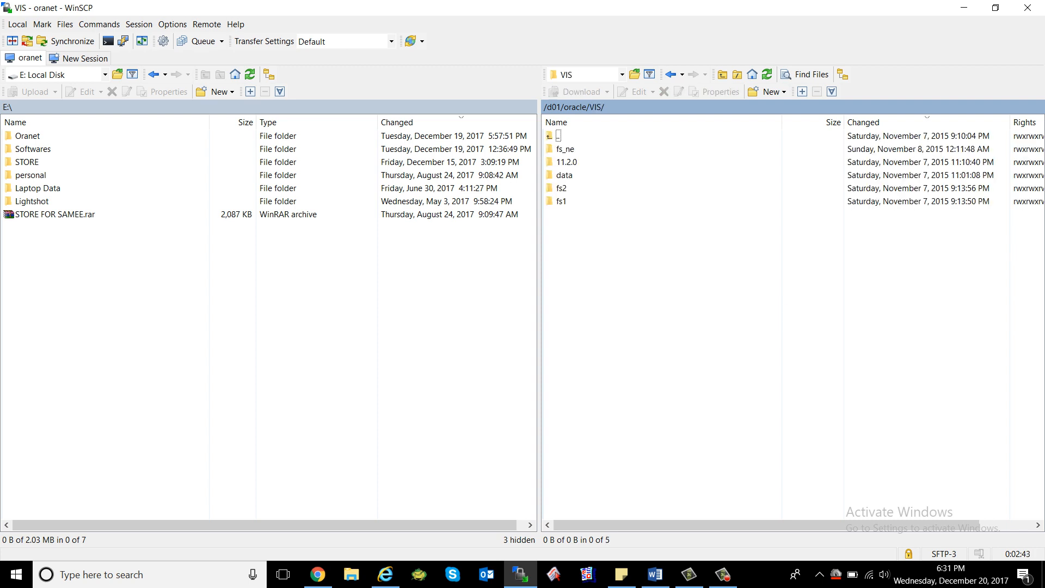
Step: Examine the VIS subdirectories fs_ne, 11.2.0, data, fs2 and fs1
key("Down")
key("Down")
key("Down")
key("Down")
key("Down")
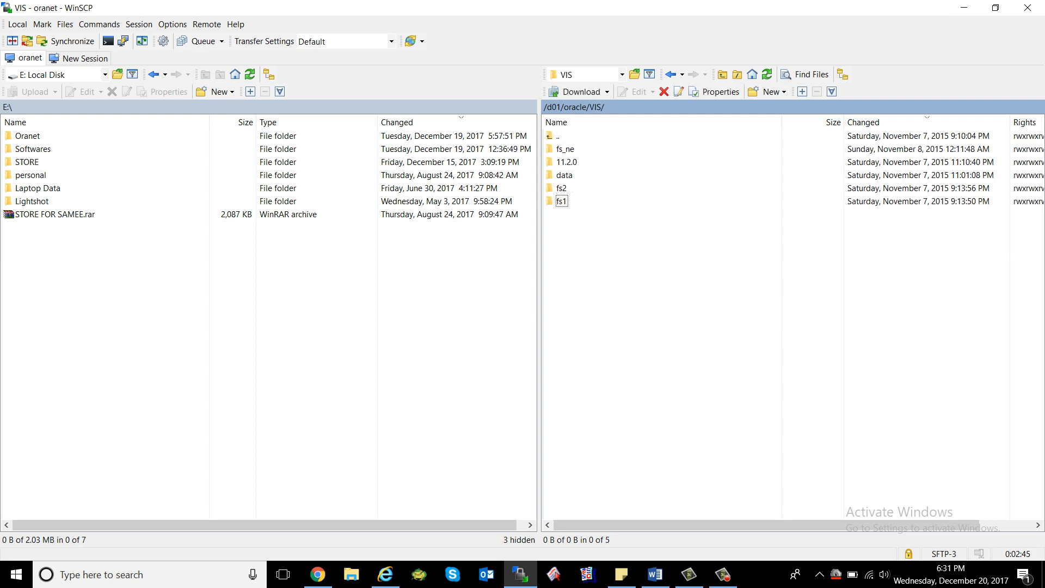
key("Up")
key("Down")
key("Up")
key("Down")
key("Up")
Step: Open the fs1 directory, move to its EBSapps folder, and switch to the Oracle E-Business Suite File System page in Chrome
left_click(561, 202)
key("Return")
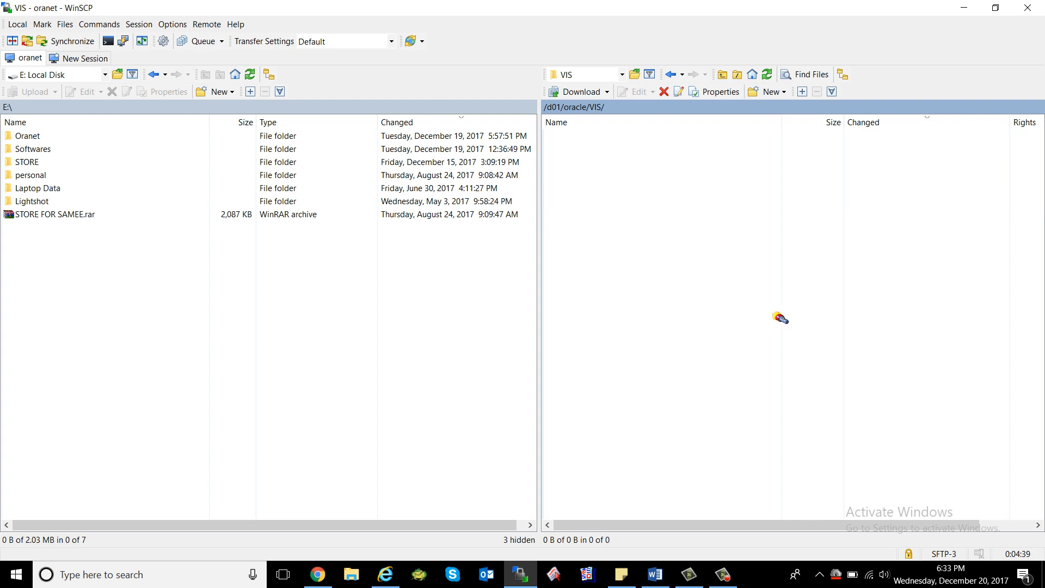
key("Down")
key("Down")
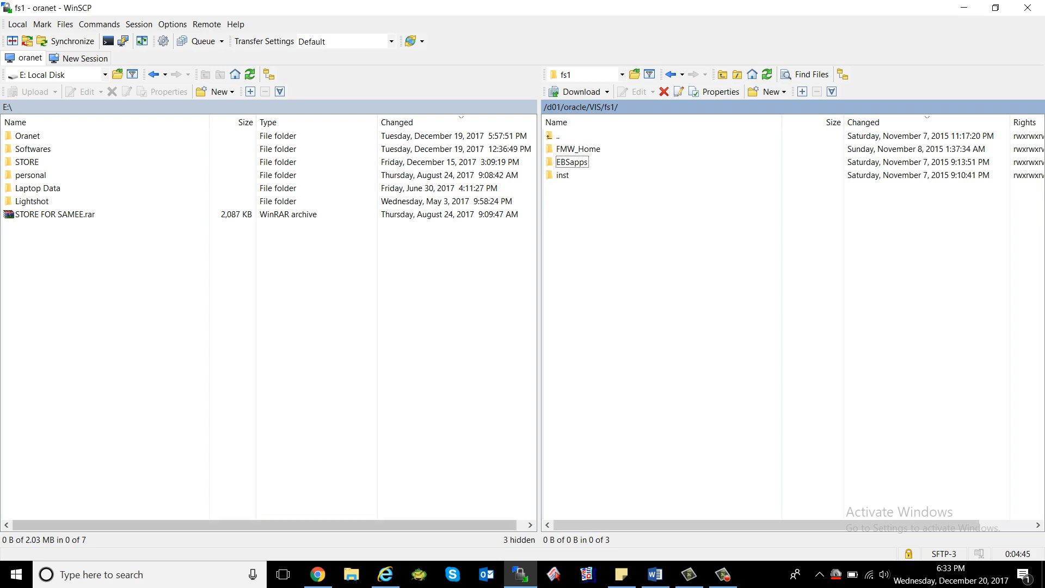
left_click(318, 574)
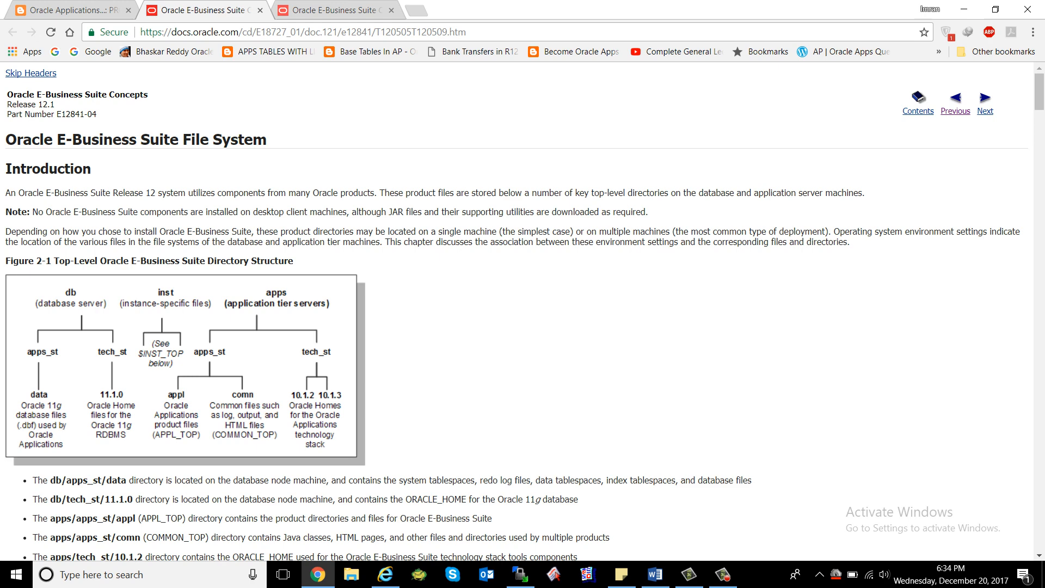
Step: Switch to WinSCP, check the EBSapps folder against the documentation's directory diagram, and open it
key("alt+Tab")
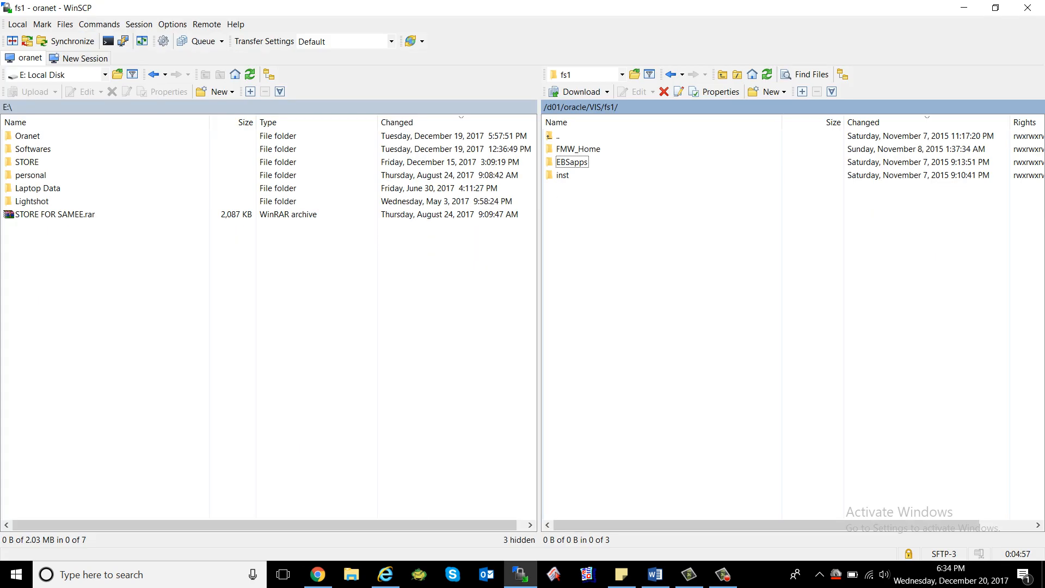
left_click(573, 162)
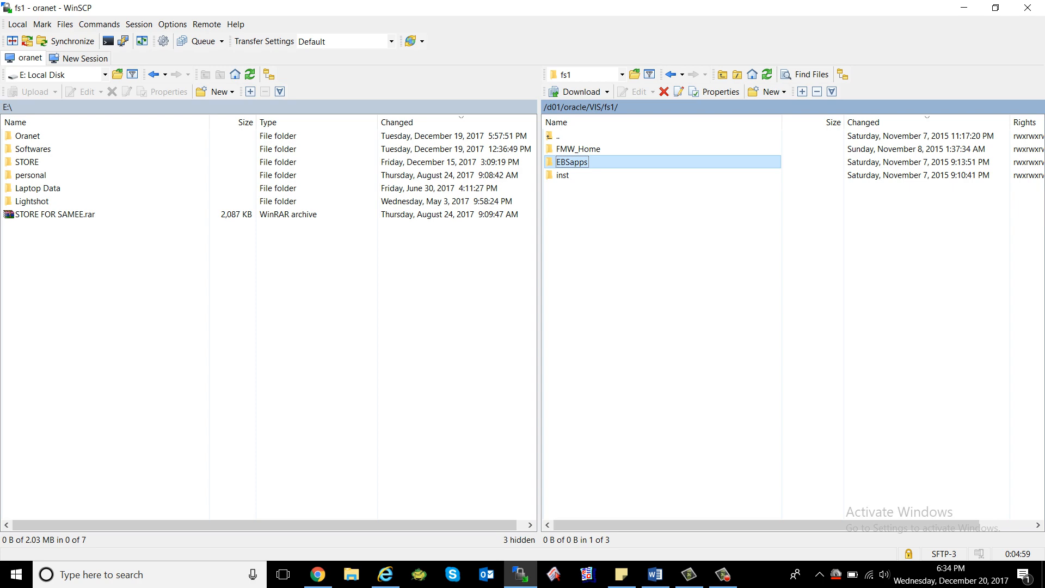
key("alt+Tab")
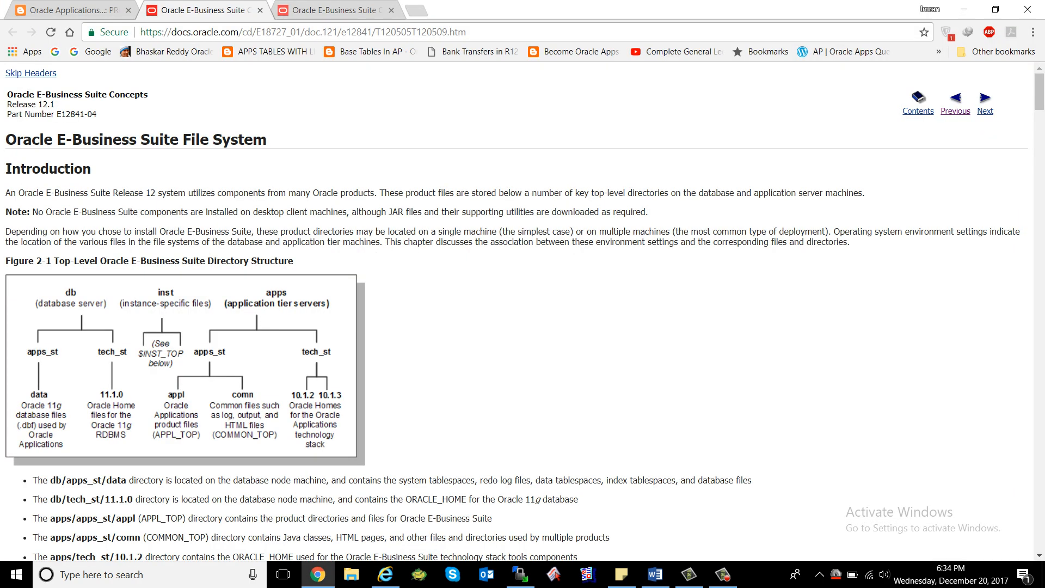
key("alt+Tab")
key("Return")
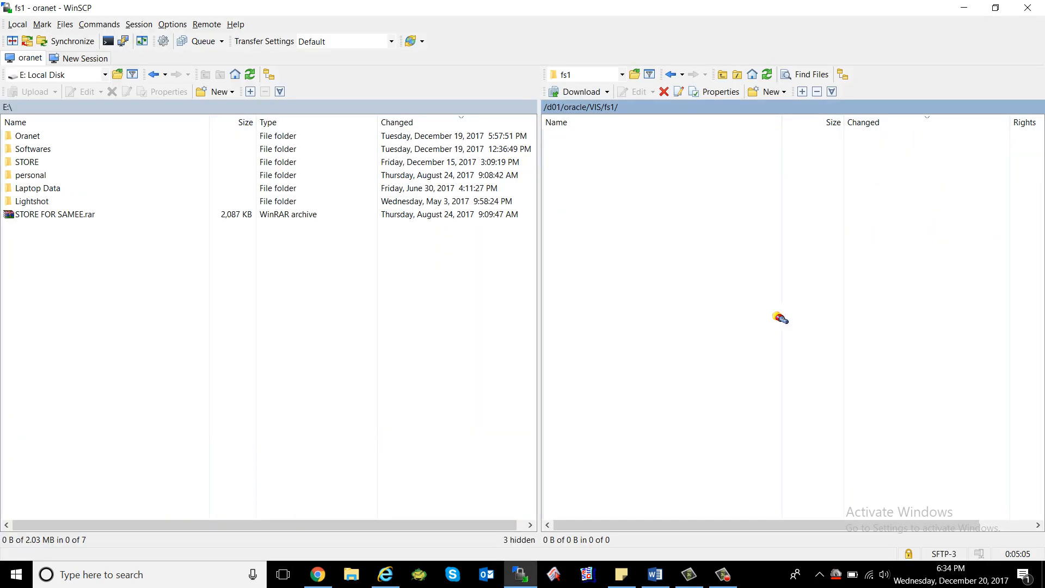
Step: Compare the appl, comn and 10.1.2 folders in EBSapps with the top-level directory structure figure in Chrome
key("alt+Tab")
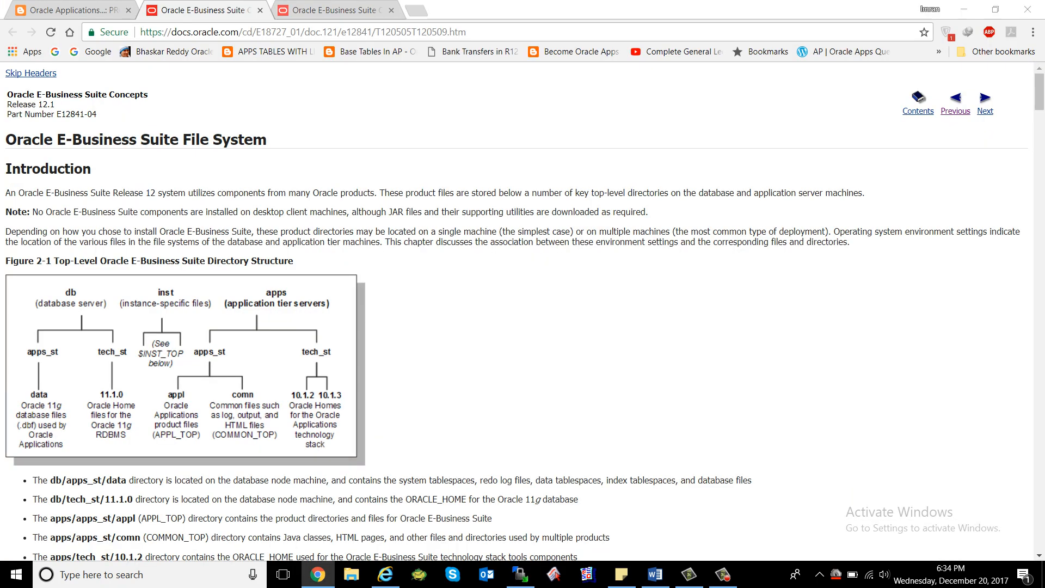
key("alt+Tab")
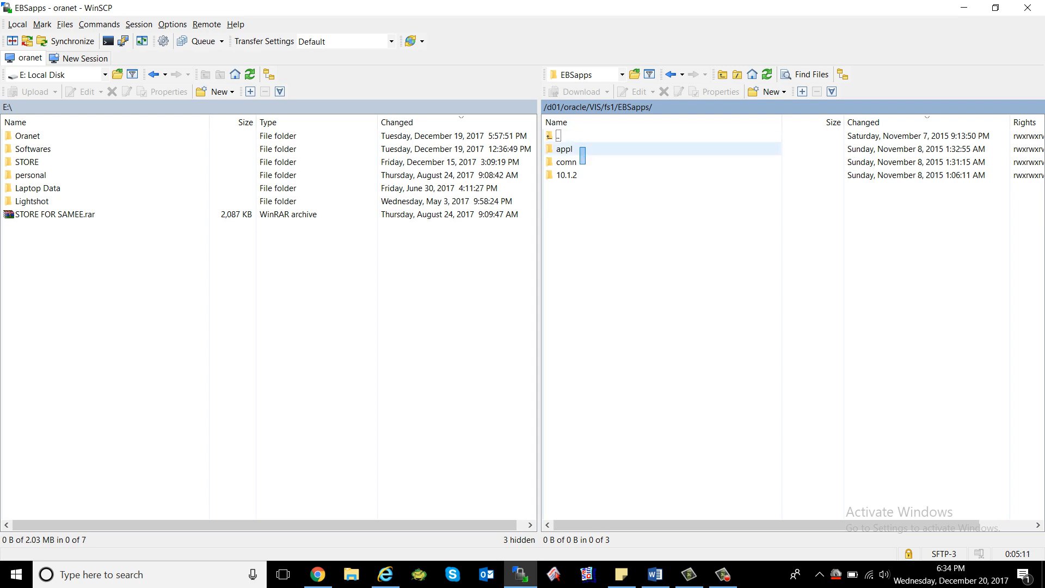
left_click(581, 162)
key("alt+Tab")
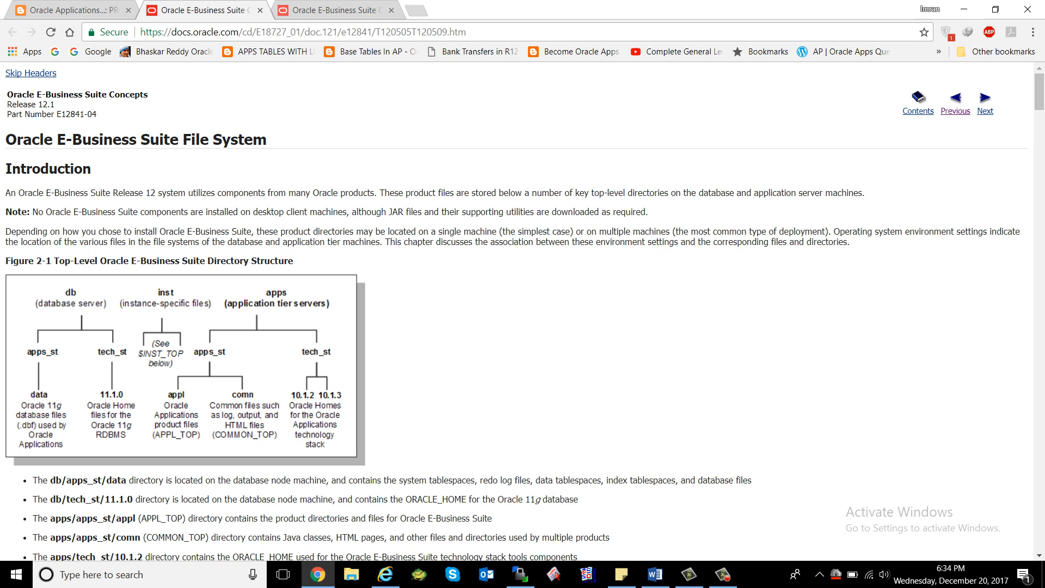
key("alt+Tab")
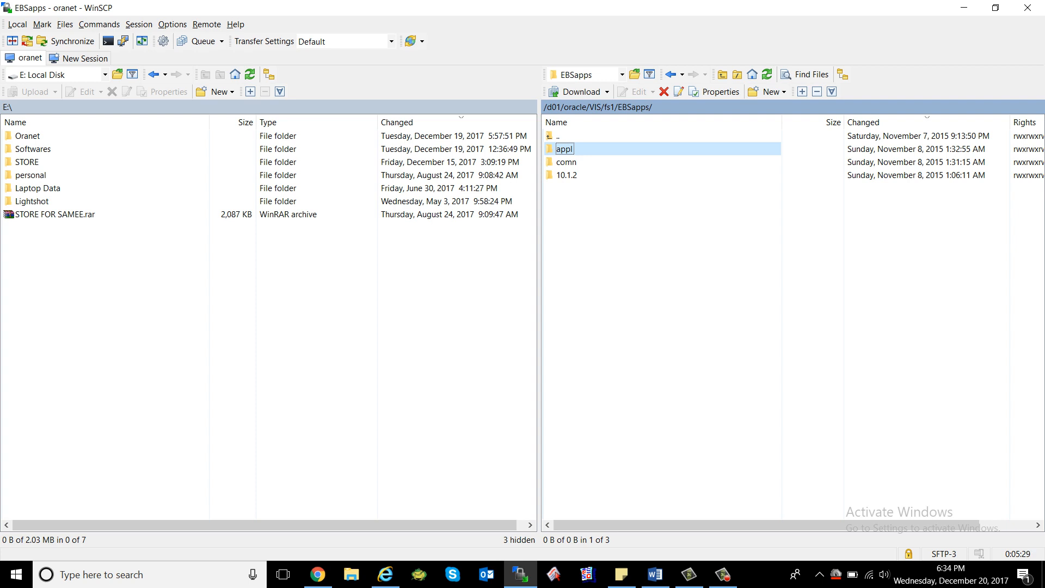
key("alt+Tab")
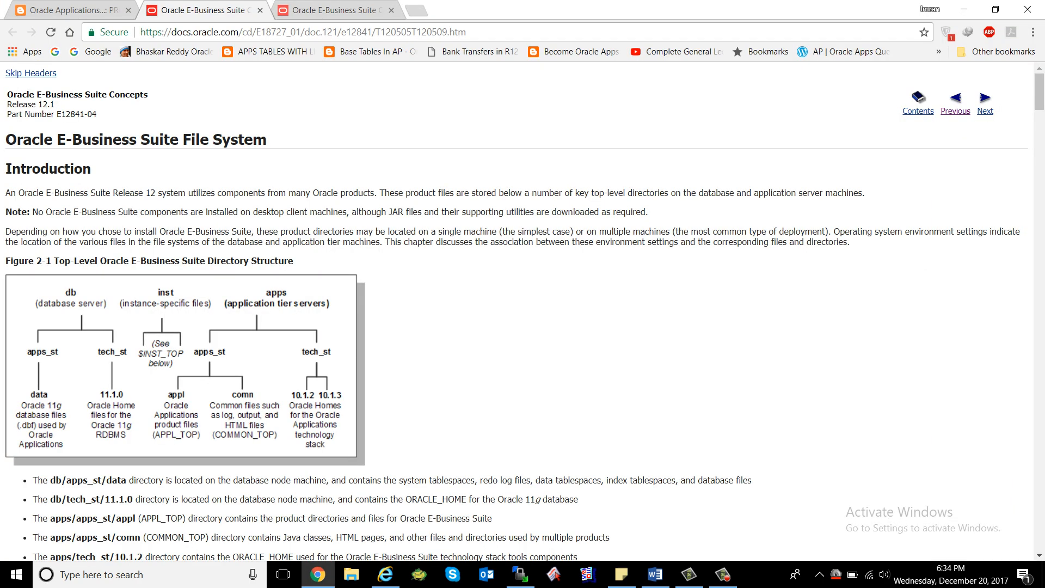
Step: Switch back to WinSCP and open the appl folder inside EBSapps
key("alt+Tab")
key("Down")
key("Return")
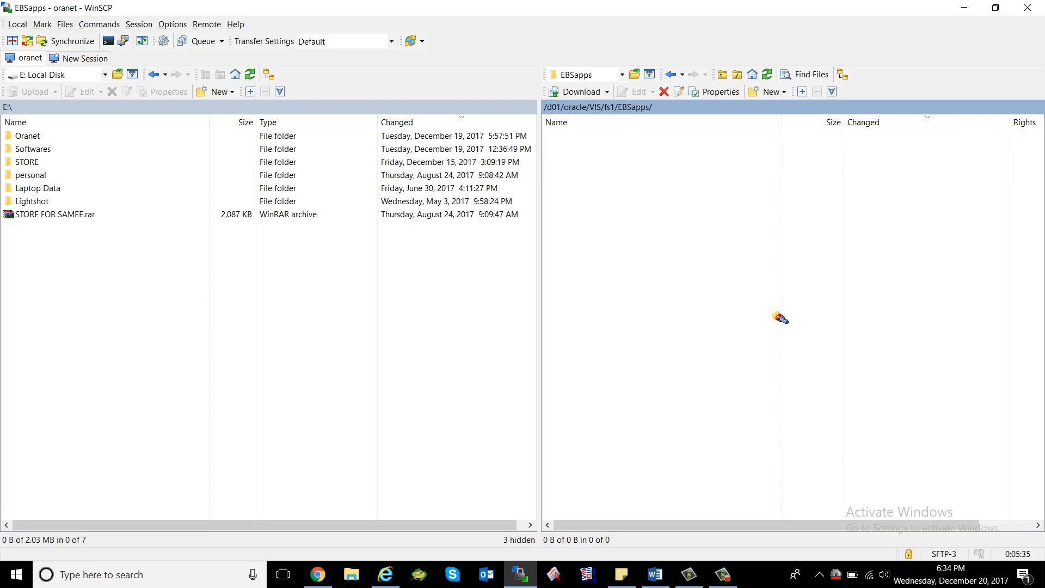
key("BackSpace")
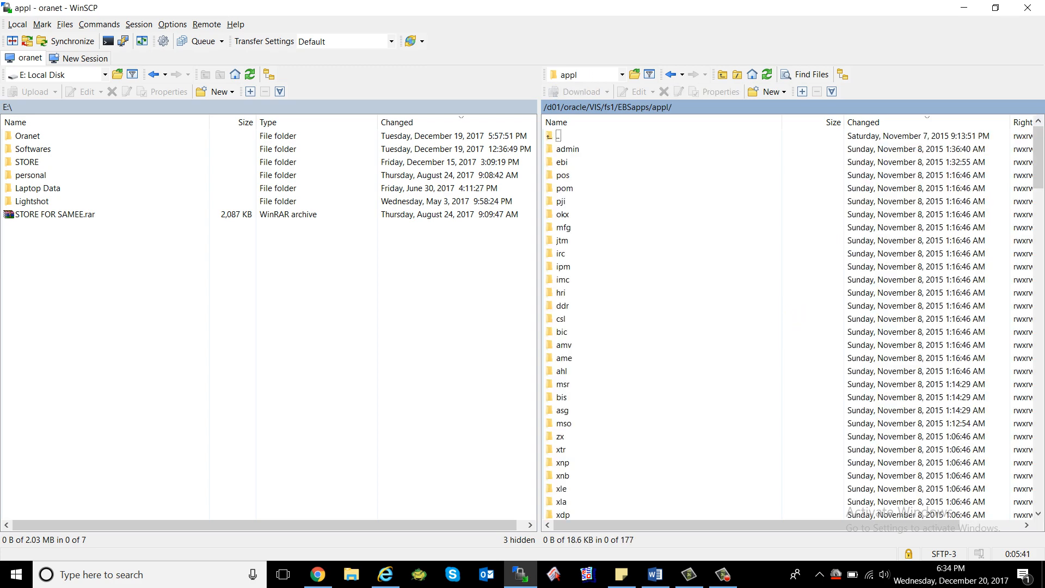
Step: Look through the product folders in appl and jump to those whose names start with "po"
key("Down")
key("Down")
key("Down")
key("Down")
key("Down")
key("Down")
key("Down")
key("Down")
key("Down")
key("Down")
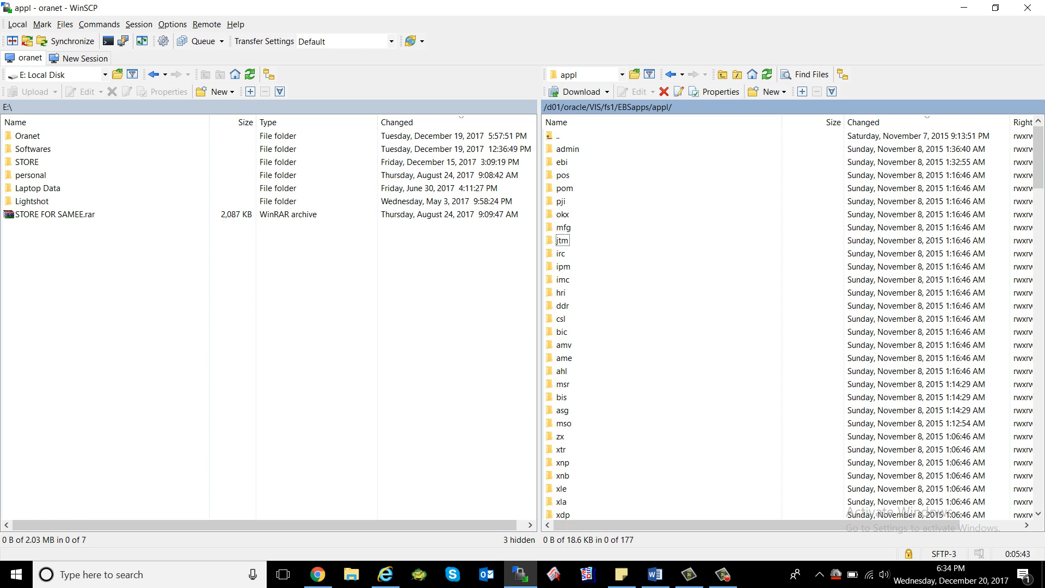
type("po")
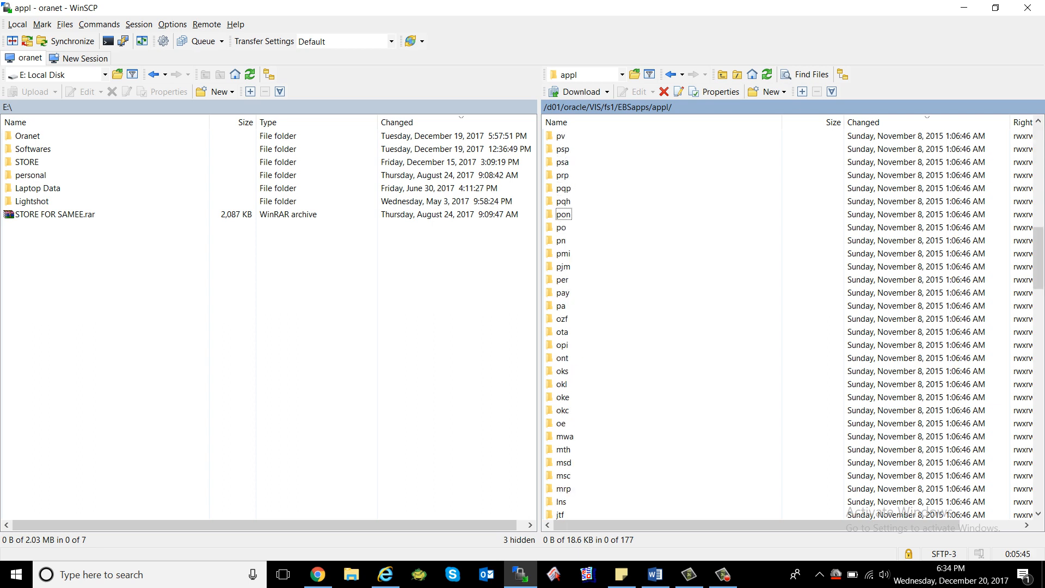
Step: Find the ap product folder in appl and open its 12.0.0 subfolder
key("Down")
type("ap")
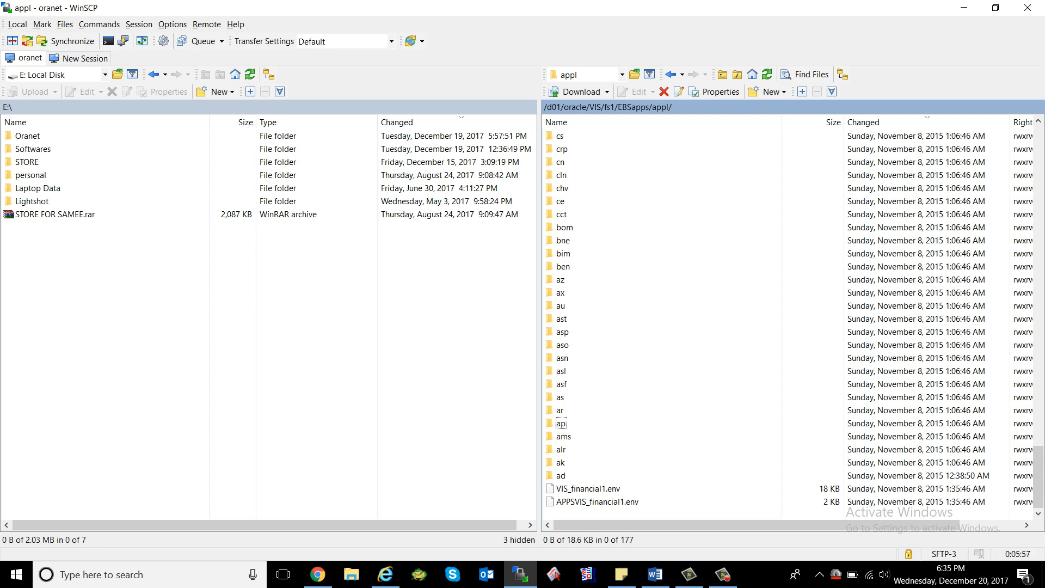
key("Return")
key("Down")
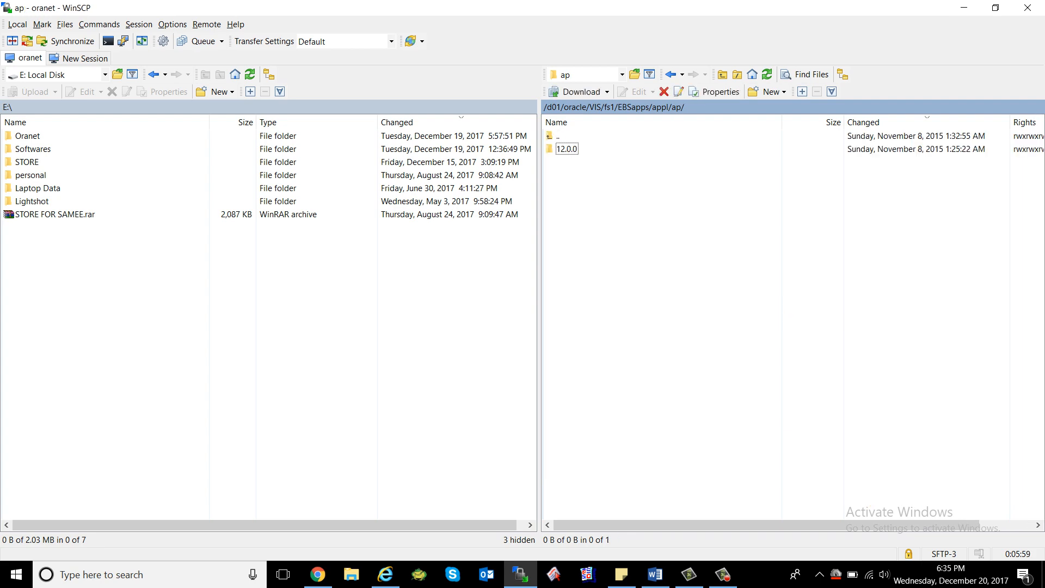
key("Return")
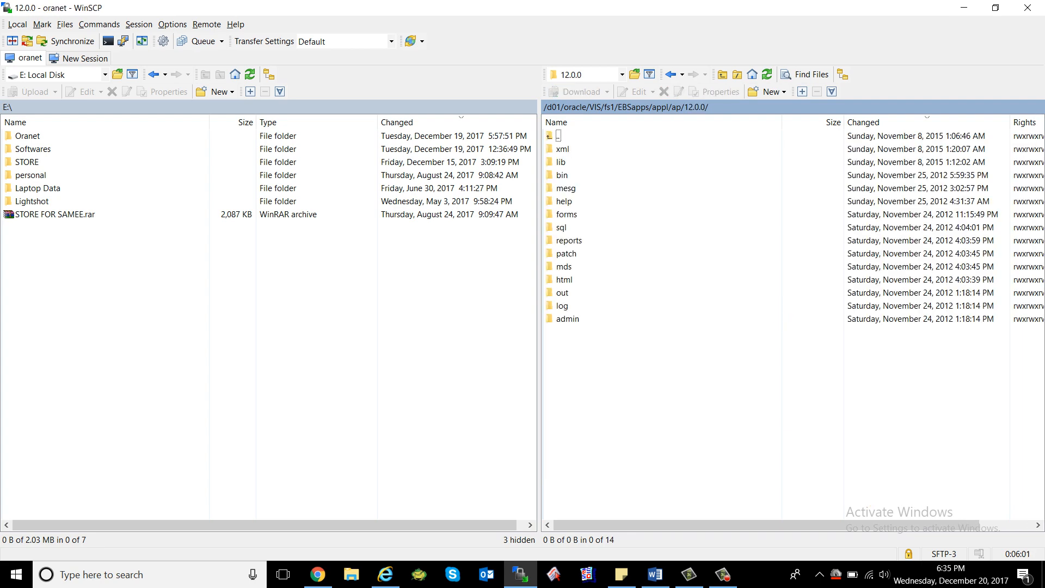
Step: Look through the subfolders of ap/12.0.0
key("Down")
key("Down")
key("Up")
key("Up")
key("Down")
key("Down")
key("Down")
key("Down")
key("Down")
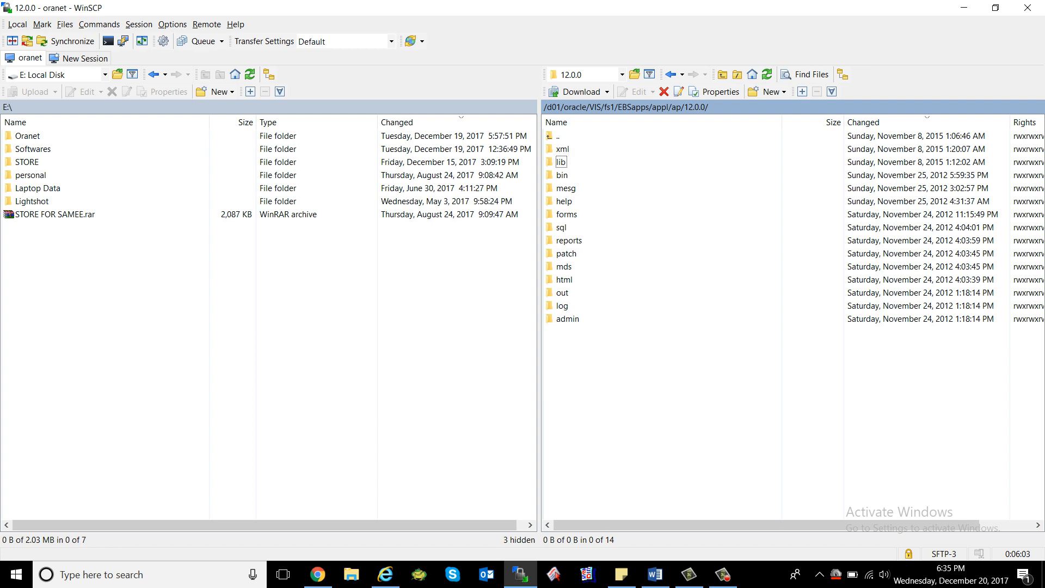
key("Down")
key("Down")
key("Down")
key("Down")
key("Down")
key("Down")
key("Down")
key("Down")
Step: Open the reports folder of ap/12.0.0 and its US subfolder
key("Up")
key("Up")
key("Up")
key("Up")
key("Up")
key("Up")
key("Return")
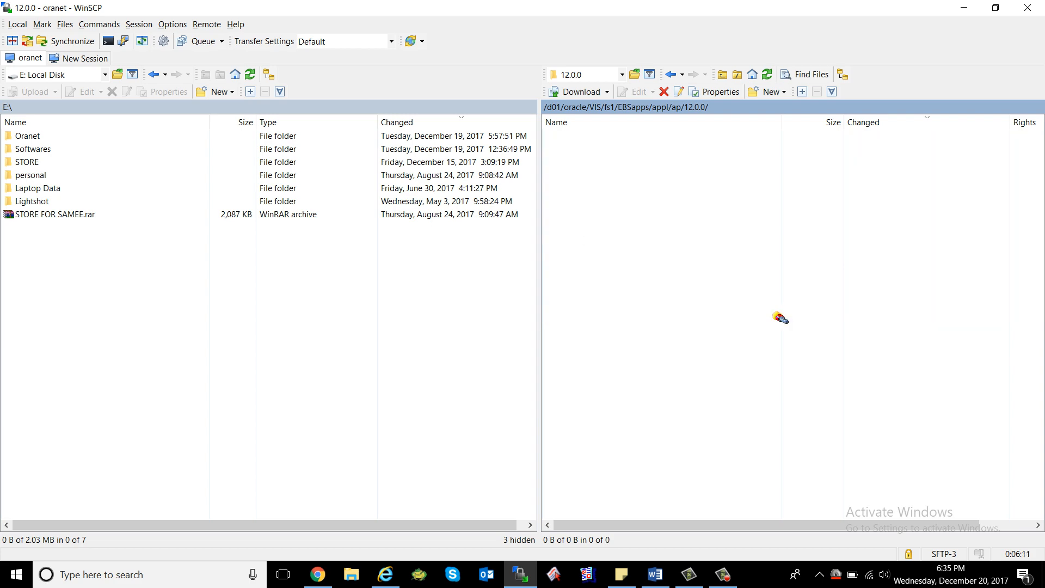
key("Down")
key("Return")
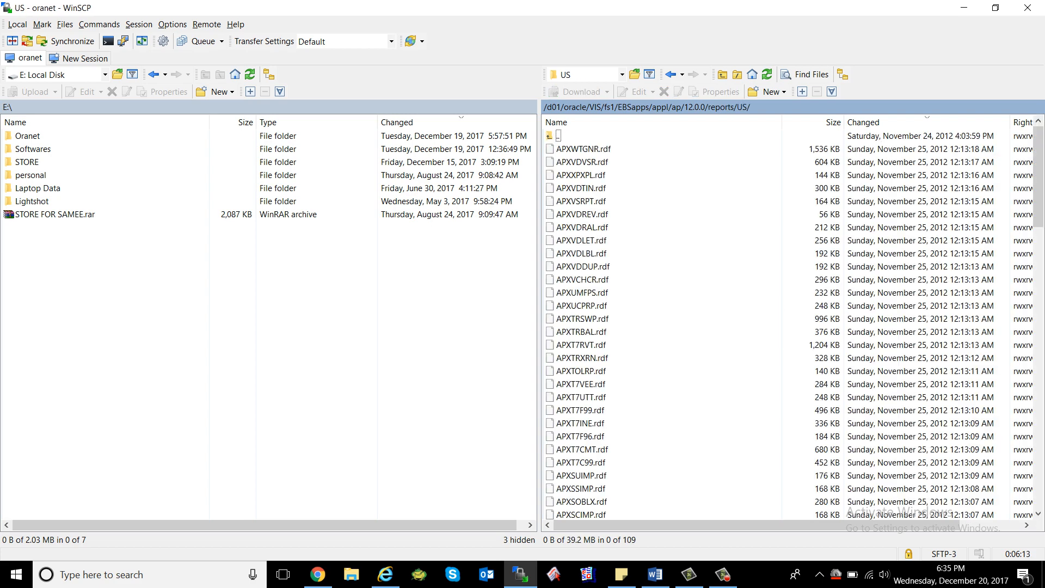
Step: Copy the name of the report file APXWTGNR.rdf from the US folder without renaming it
key("Down")
key("Down")
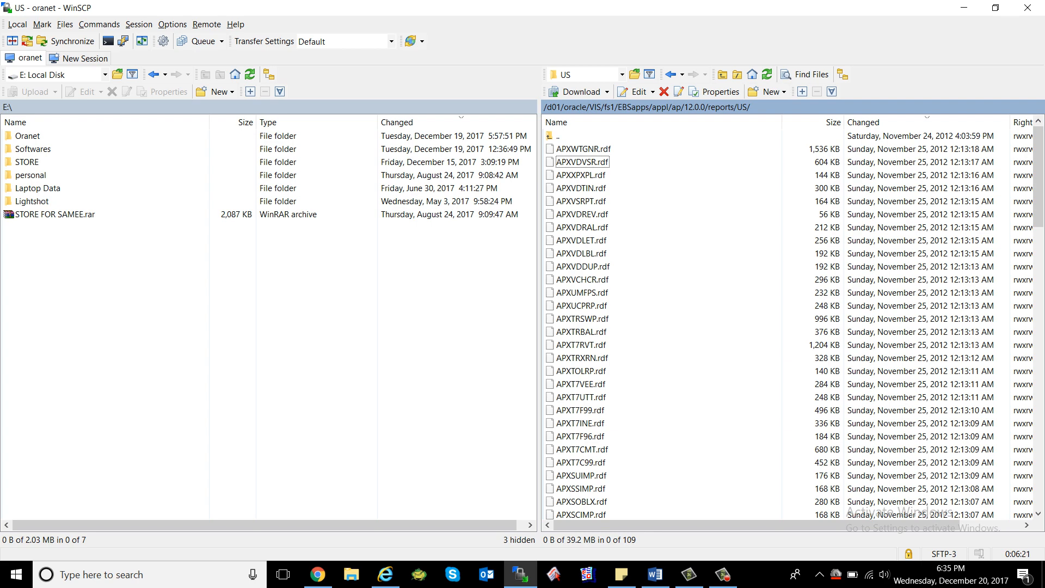
key("Up")
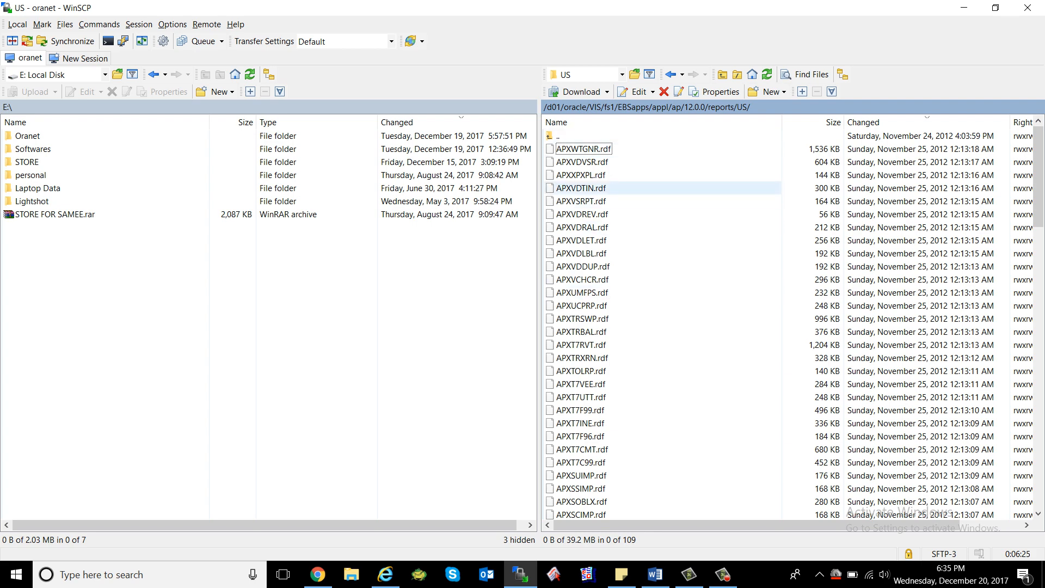
left_click(583, 149)
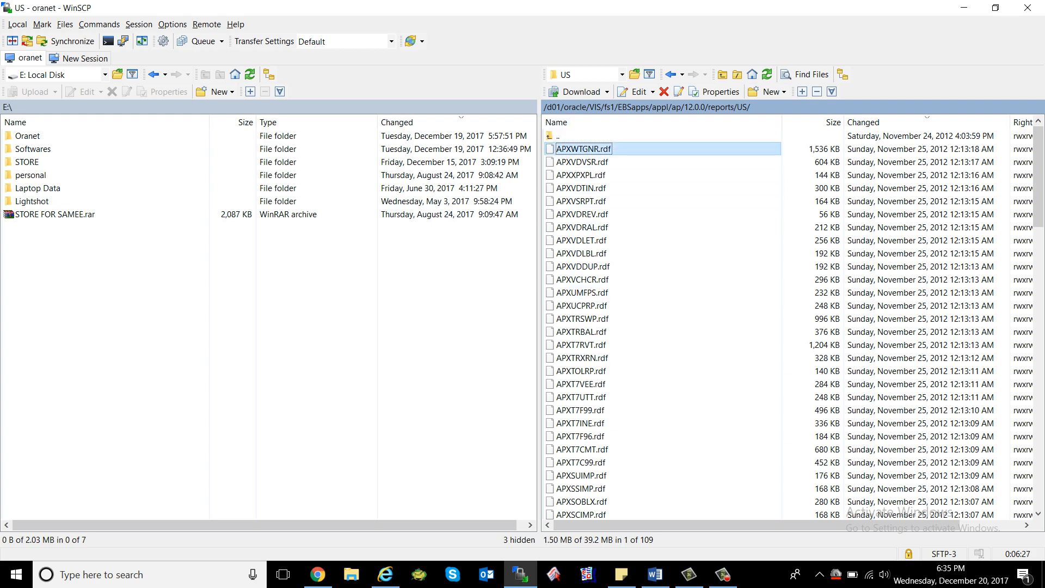
key("F2")
key("ctrl+c")
key("Escape")
key("Up")
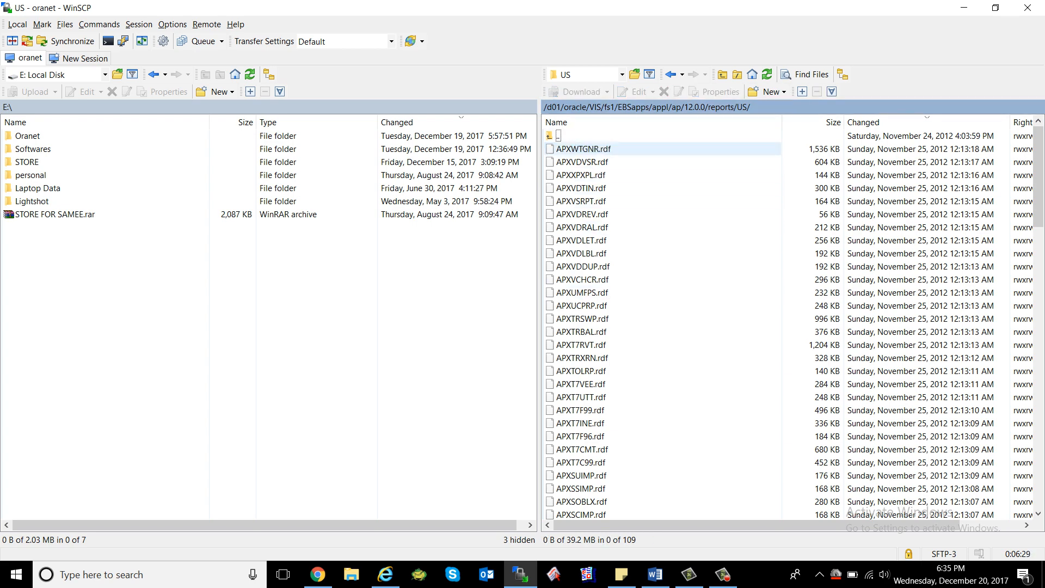
Step: Browse the first .rdf report files listed in the reports/US folder
key("Down")
key("Down")
key("Down")
key("Down")
key("Up")
key("Up")
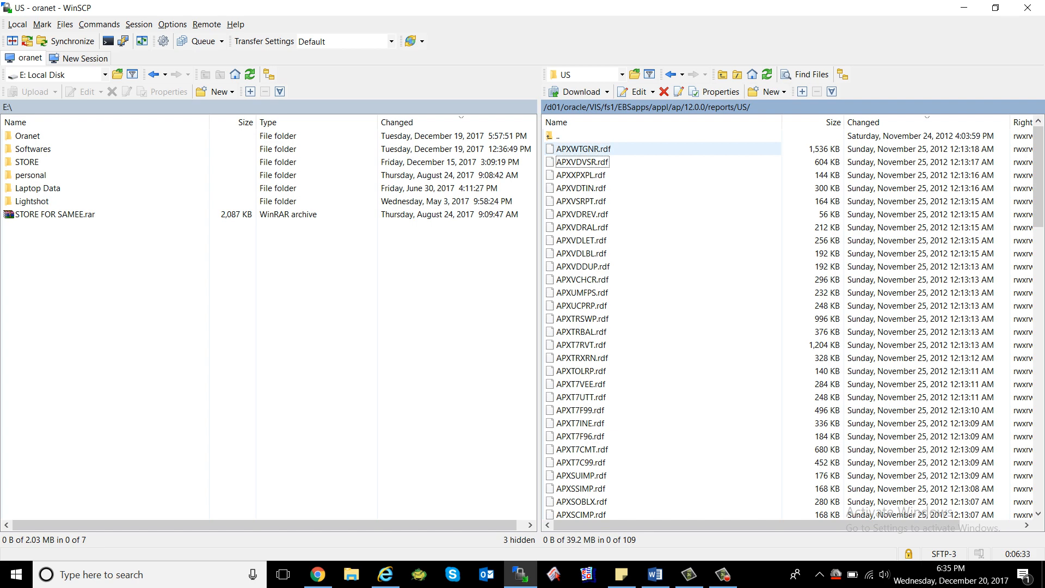
key("Down")
key("Down")
key("Down")
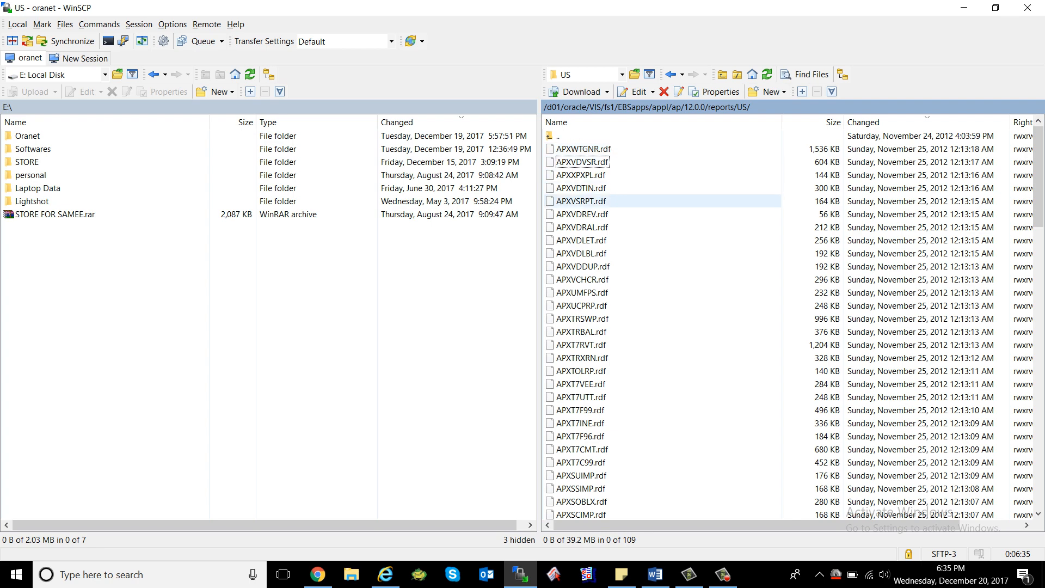
key("space")
key("Down")
key("Up")
key("Up")
key("Up")
key("Up")
key("Up")
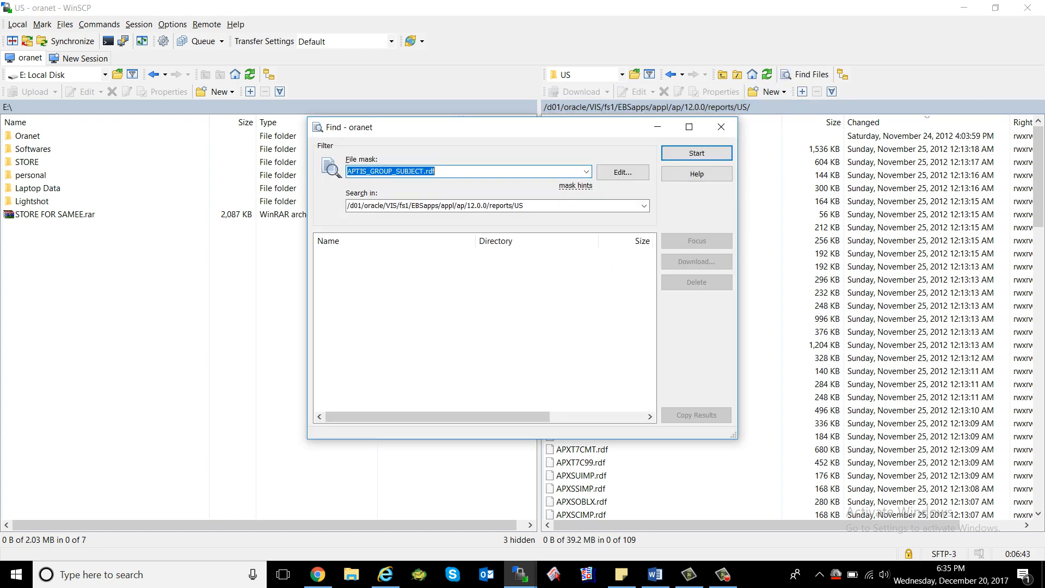
Step: Search the reports/US directory for the file APXWTGNR.rdf and go to the match in the file list
double_click(386, 171)
key("ctrl+v")
key("Return")
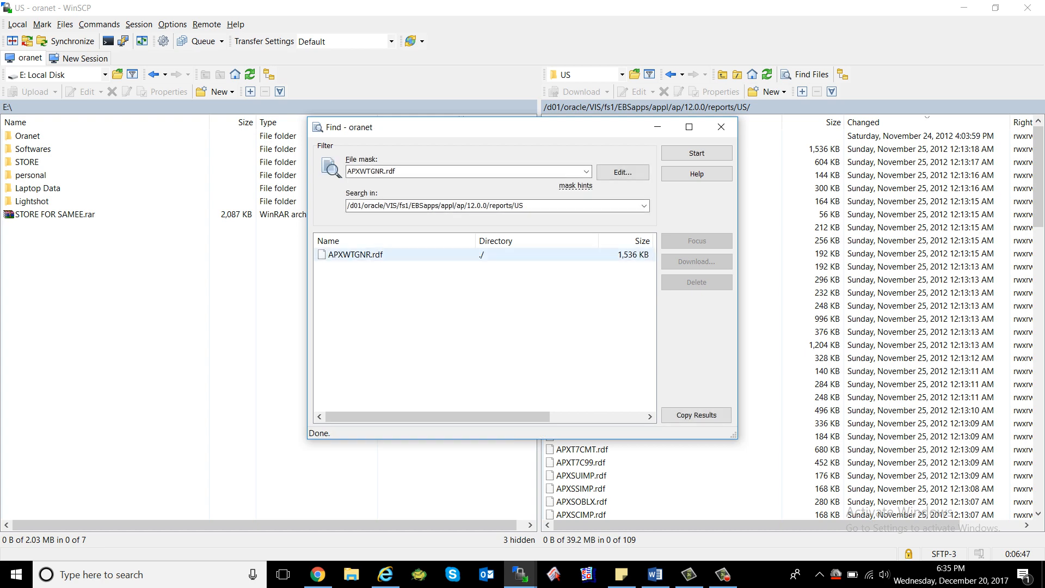
double_click(356, 255)
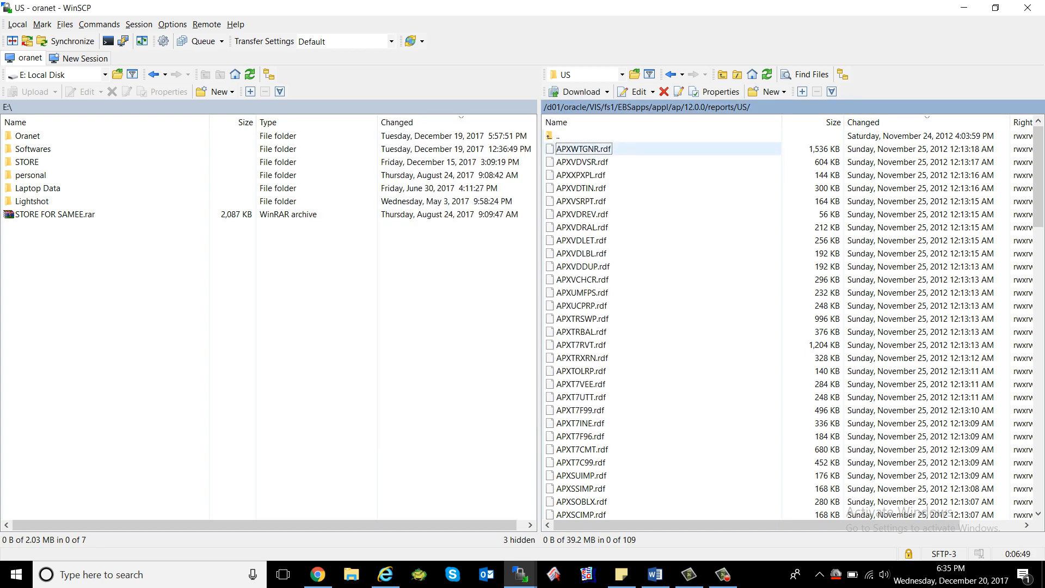
Step: Select APXWTGNR.rdf, check the Architecture topics in the Word course outline, and return to WinSCP
left_click(584, 149)
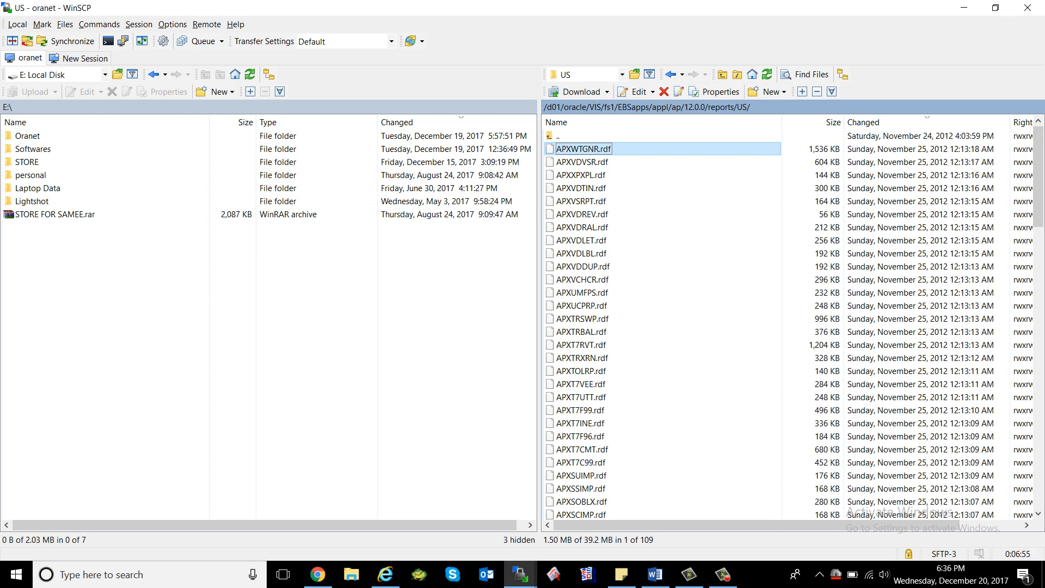
left_click(655, 575)
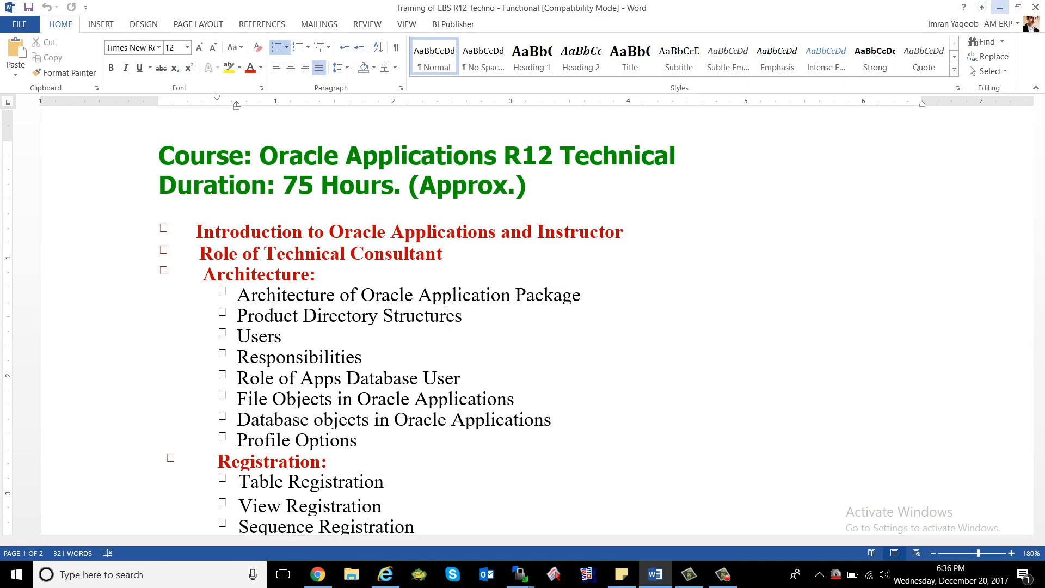
left_click(1000, 8)
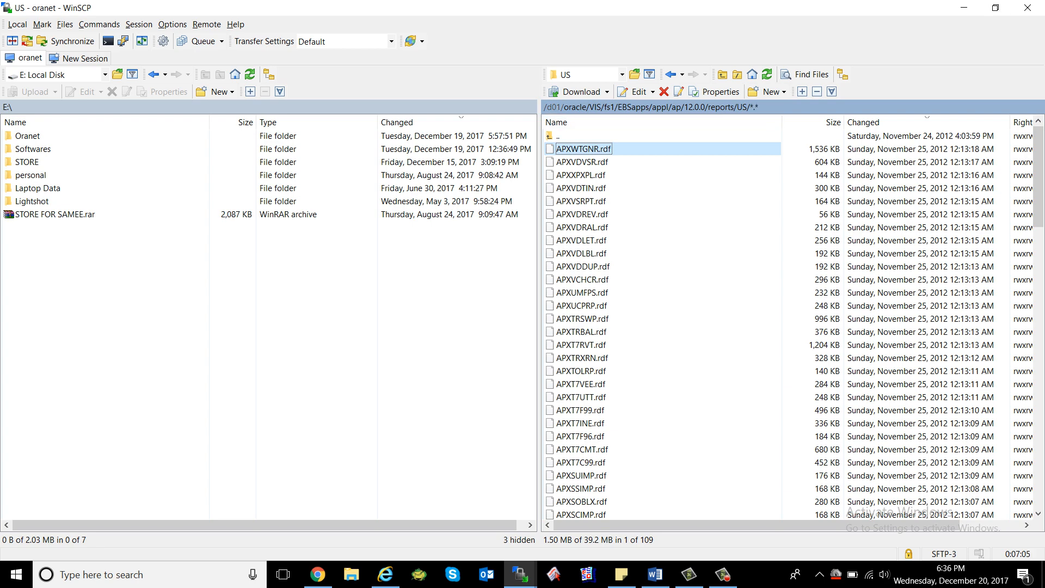
Step: Return to the remote root directory and open the folder /d01/oraInventory
left_click(546, 107)
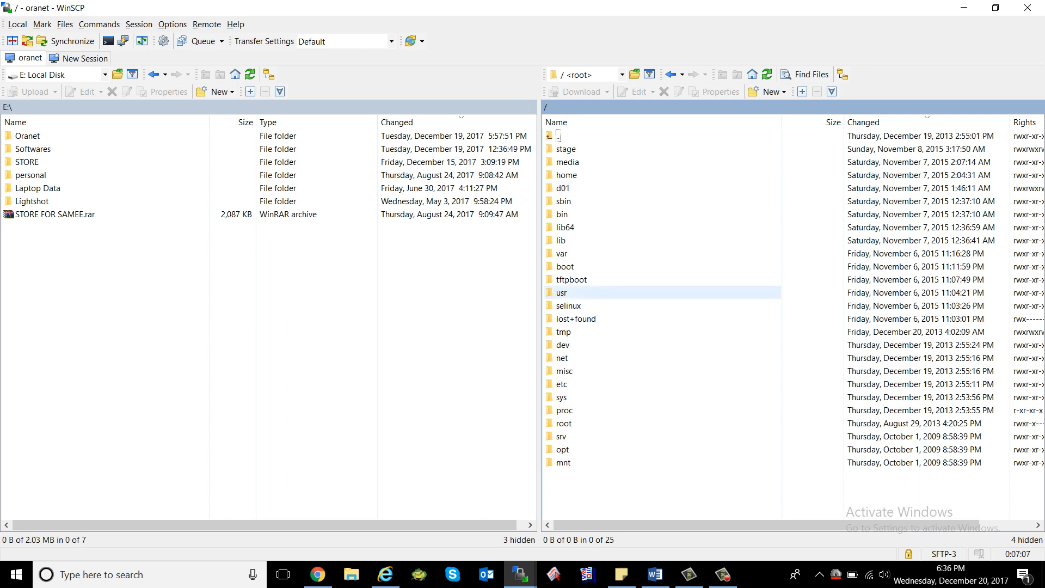
left_click(563, 200)
key("Down")
key("Down")
key("Down")
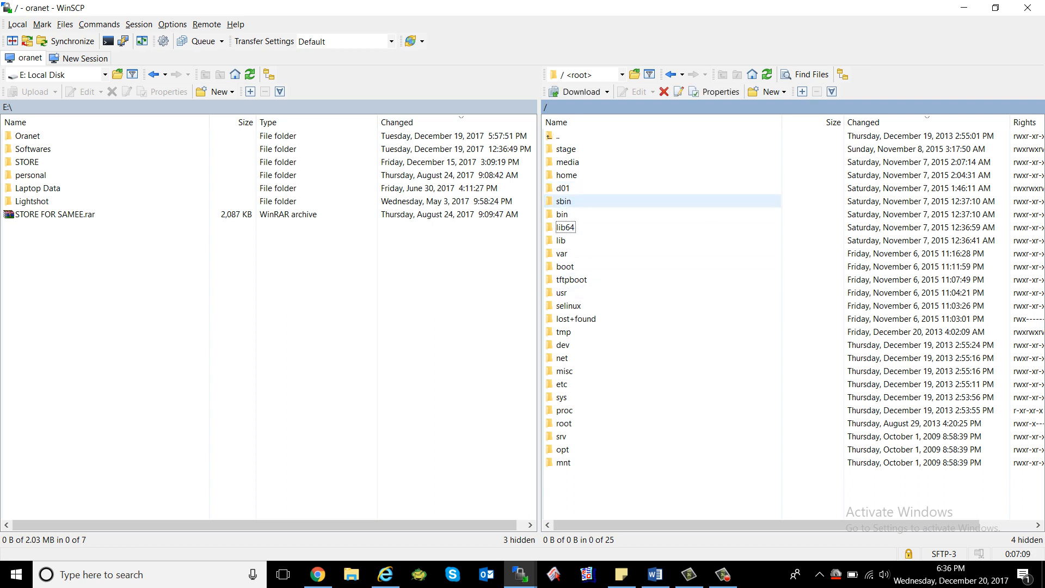
key("Up")
key("Up")
key("Up")
key("Up")
key("Return")
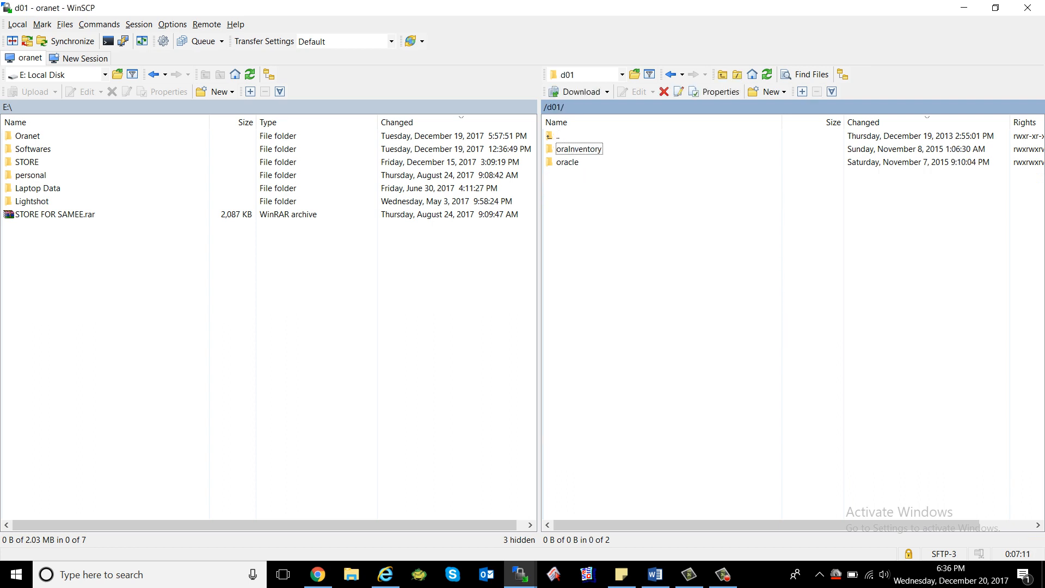
key("Return")
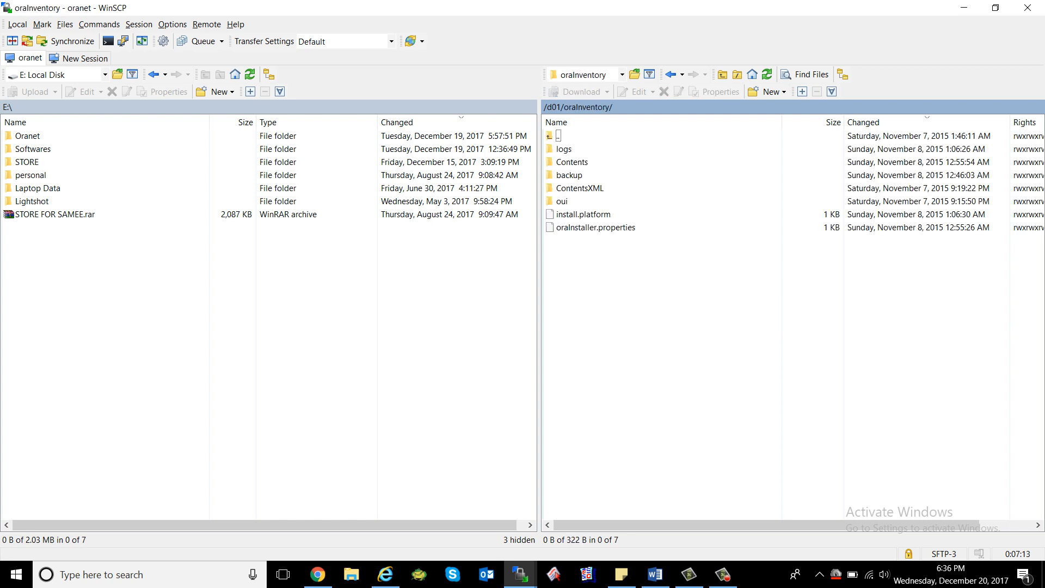
Step: Leave oraInventory, navigate to /d01/oracle/VIS and open its 11.2.0 folder
key("BackSpace")
key("Down")
key("Return")
key("Down")
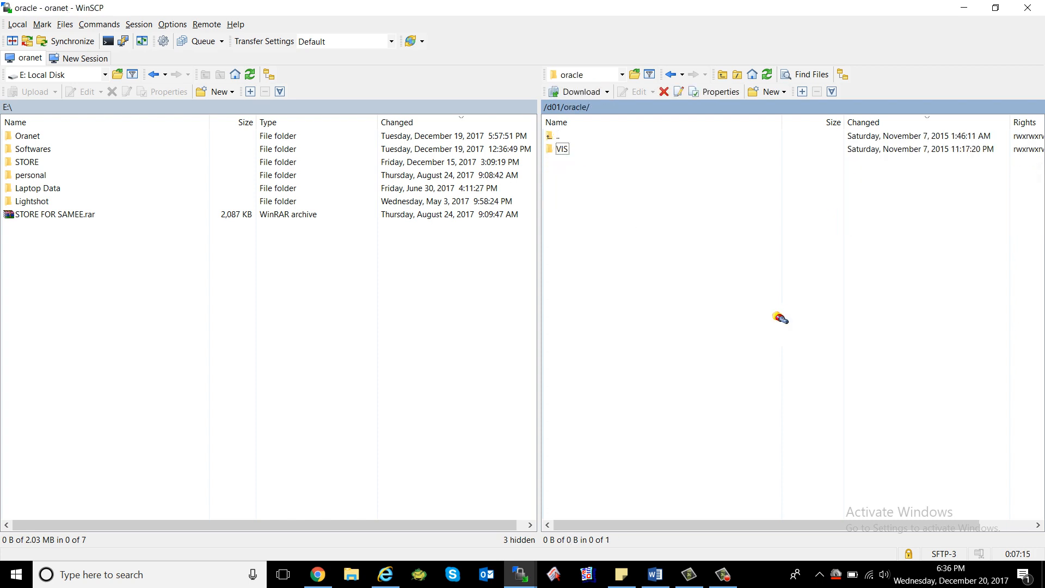
key("Return")
key("Down")
key("Down")
key("Down")
key("Up")
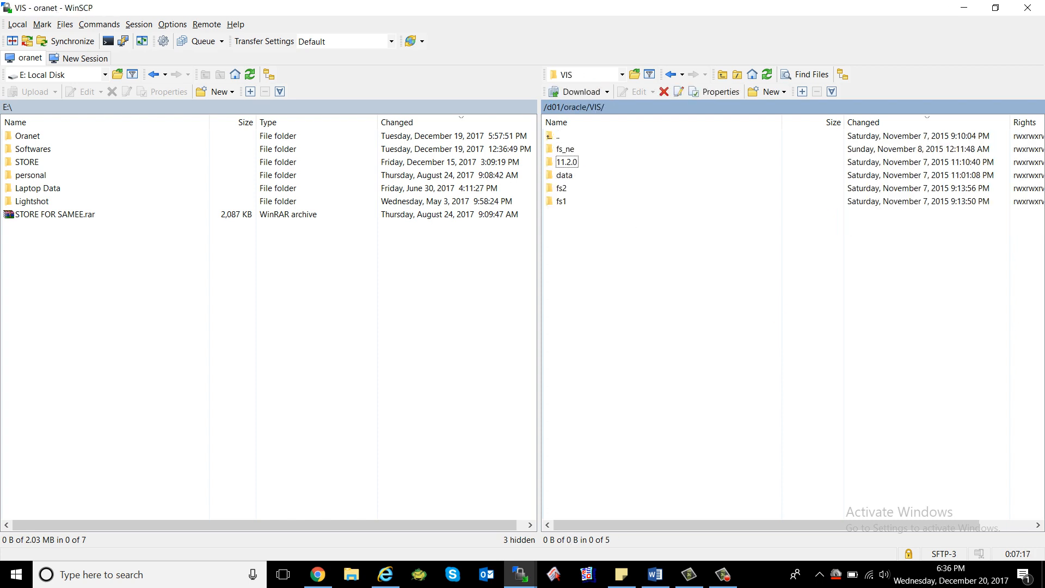
key("Return")
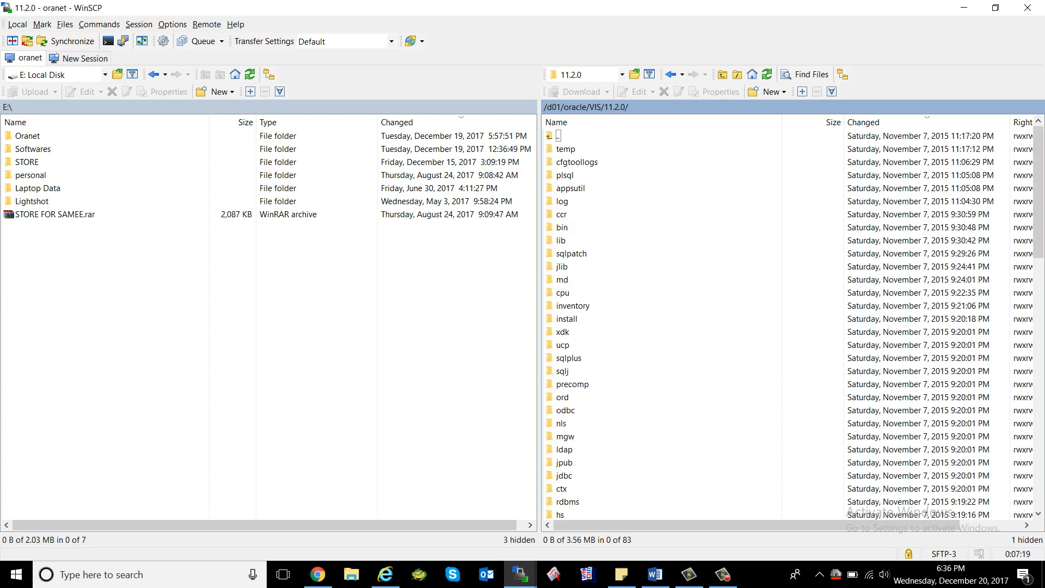
Step: Look through the 11.2.0 folder's contents down to the last file and return to the start of the list
key("Down")
key("Down")
key("Down")
key("End")
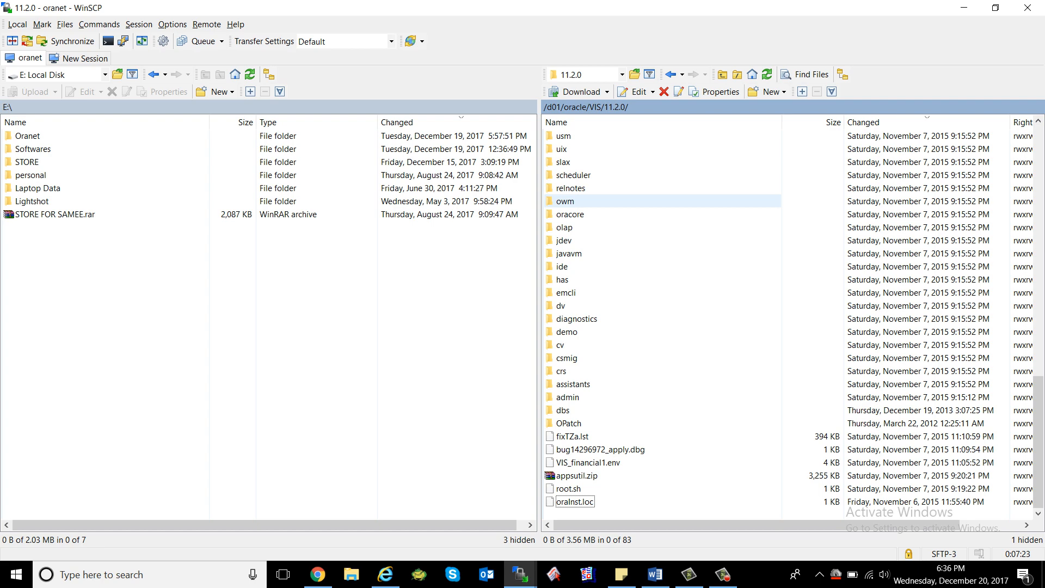
key("Up")
key("Up")
key("Home")
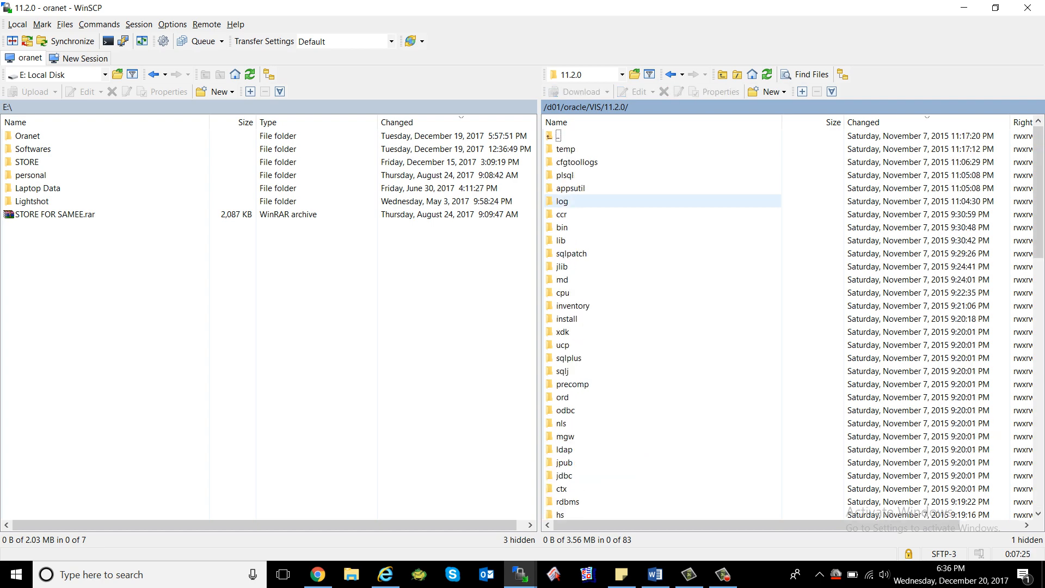
Step: Check the .dbf files in the VIS data folder, return to VIS and open fs_ne
key("Return")
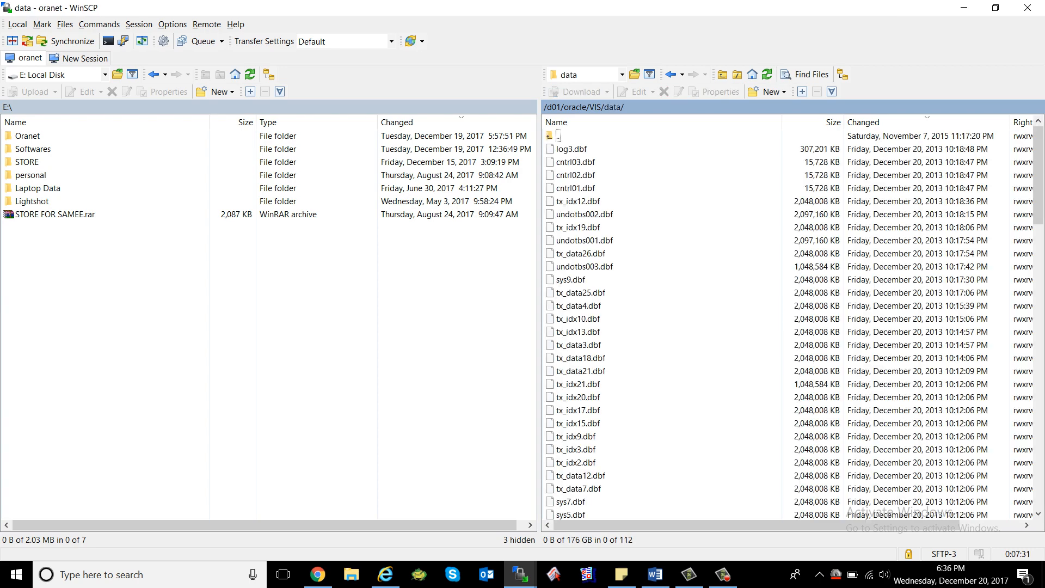
key("Return")
key("Up")
key("Up")
key("Return")
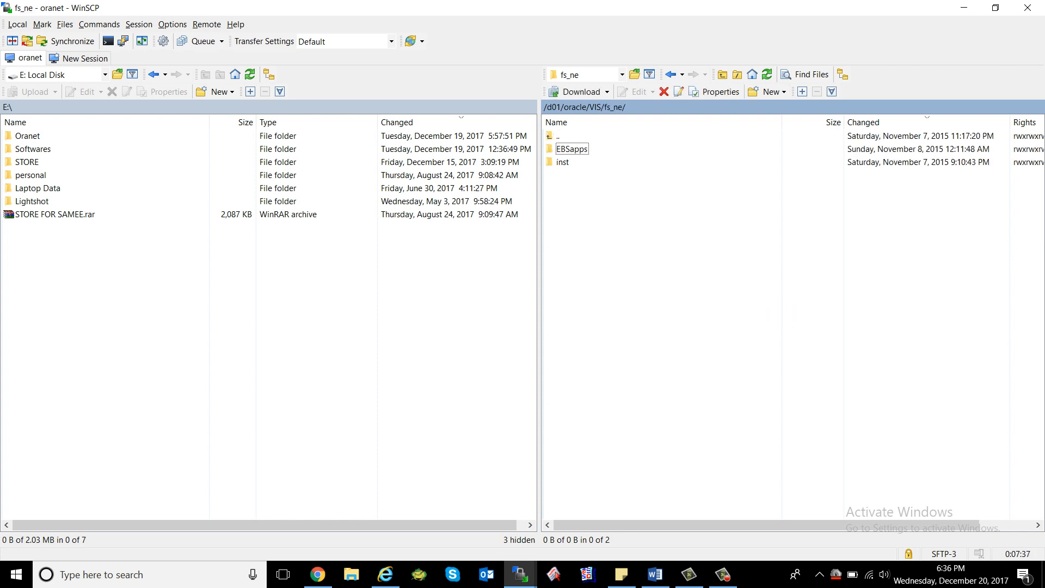
Step: Open the nested folders EBSapps/appl/ad inside fs_ne
key("Return")
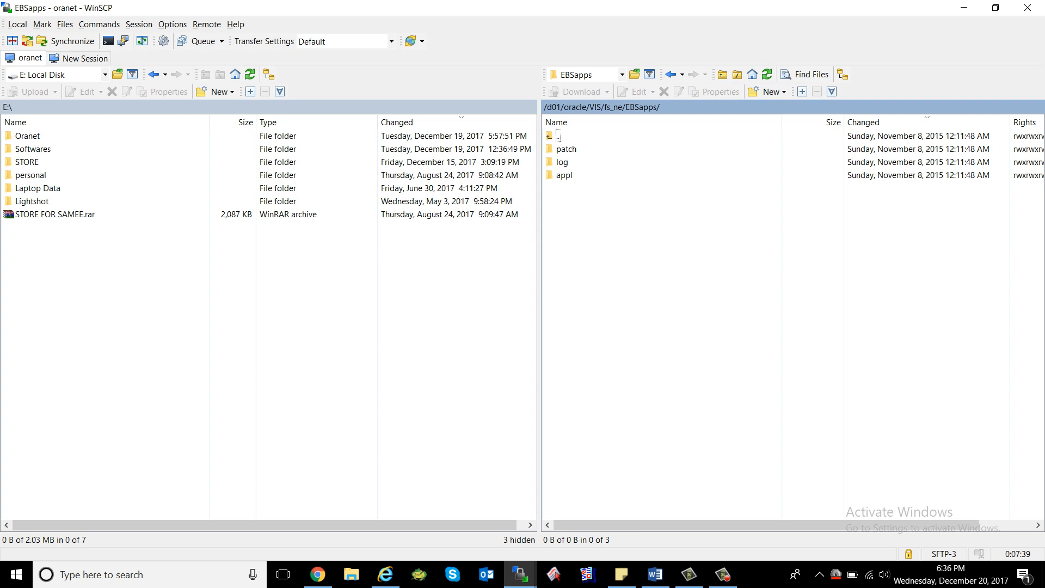
key("Down")
key("Down")
key("Down")
key("Return")
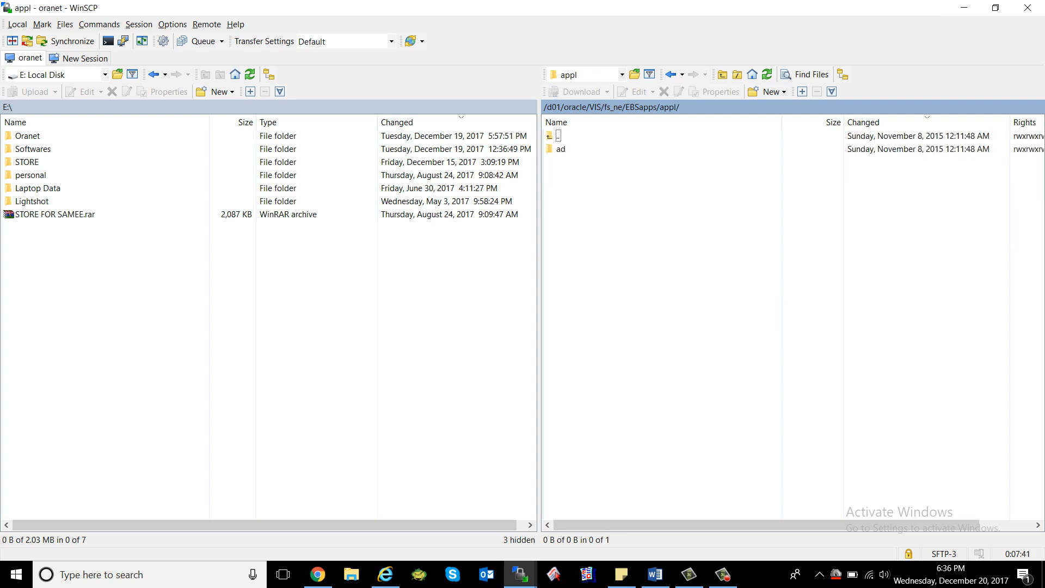
key("Down")
key("Return")
key("Down")
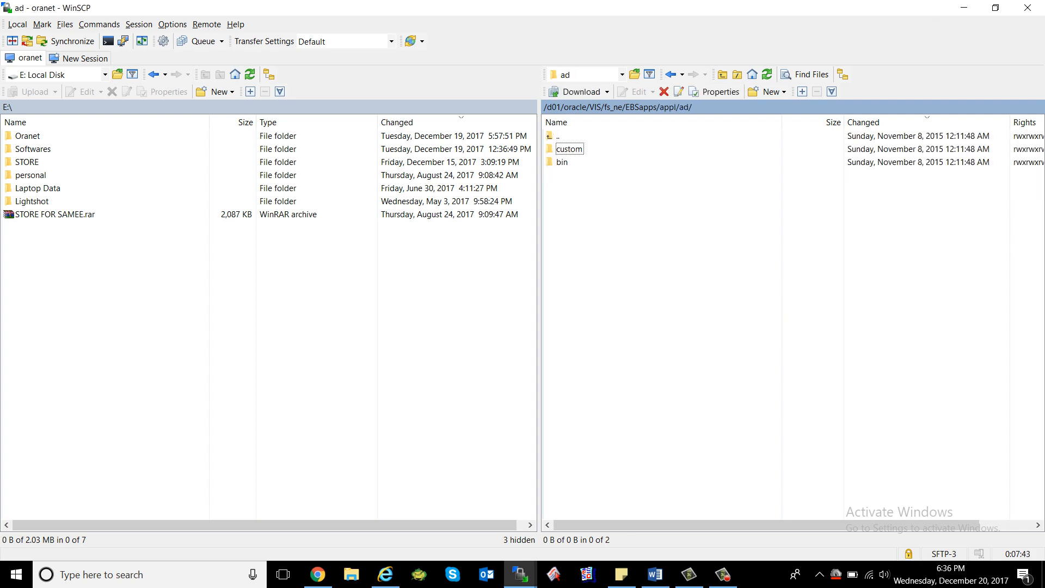
Step: Go back up to fs_ne, open inst/VIS_financial1 and look over its subfolders
key("BackSpace")
key("BackSpace")
key("BackSpace")
key("Down")
key("Return")
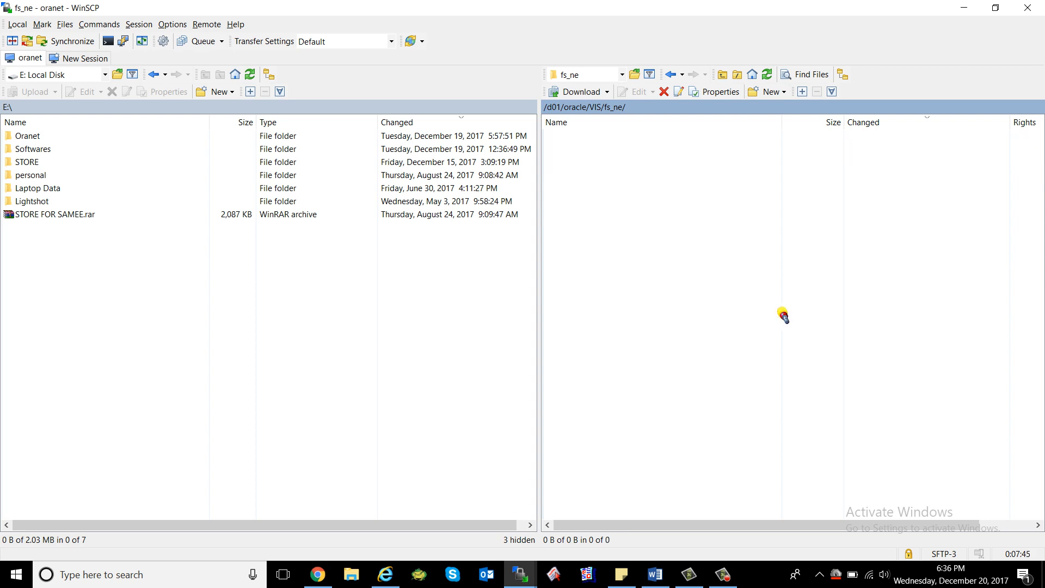
key("Down")
key("Return")
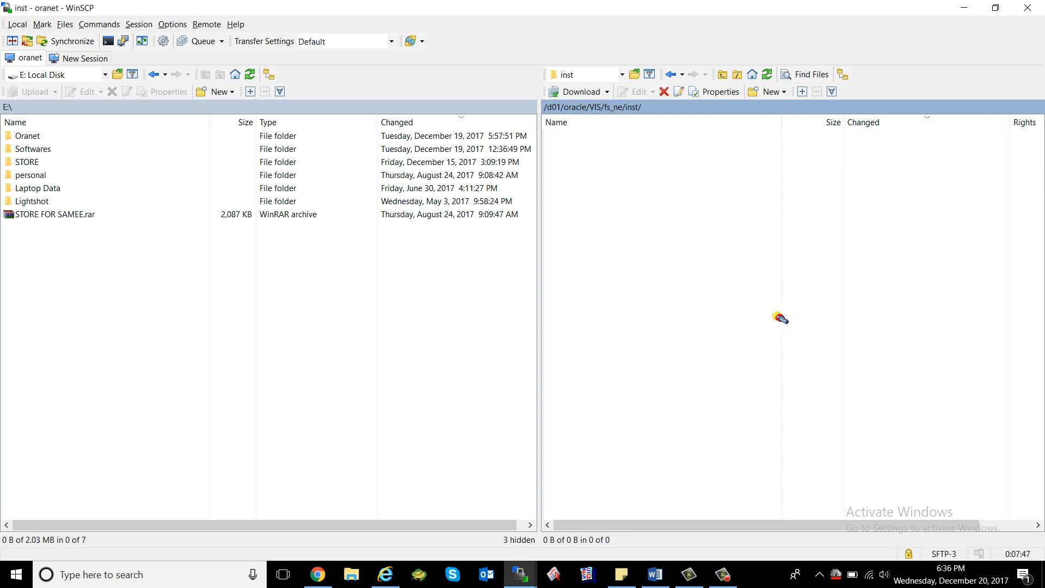
key("Down")
key("Down")
key("Down")
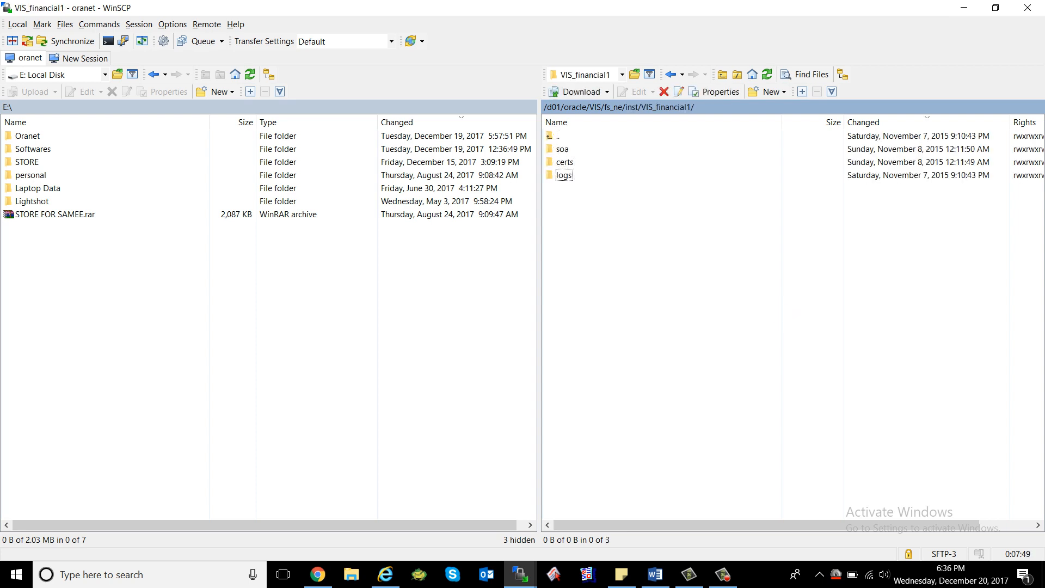
Step: Check the soa folder in VIS_financial1 and go back up to /d01/oracle/VIS
key("Up")
key("Up")
key("Return")
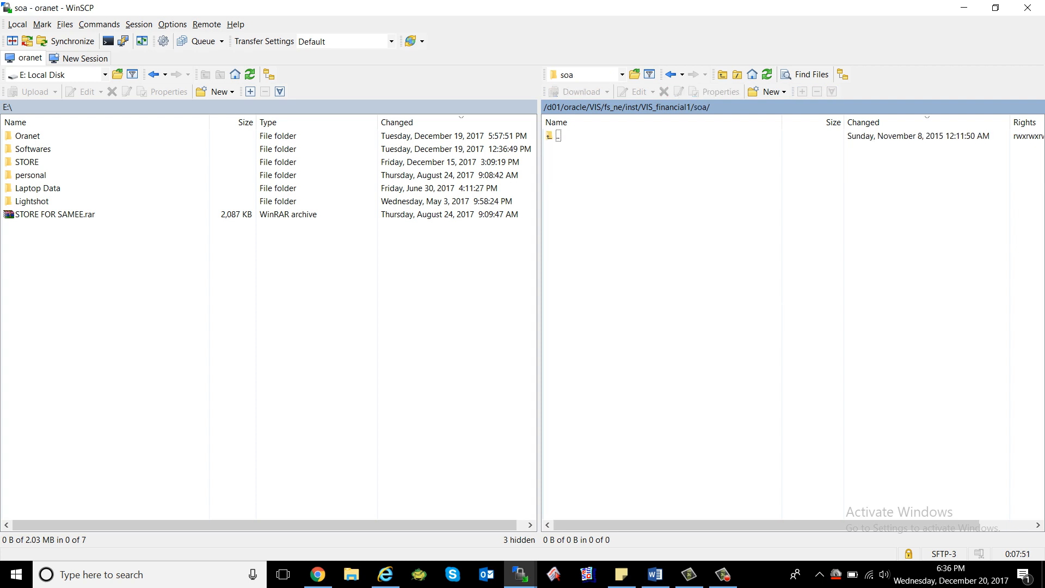
key("Return")
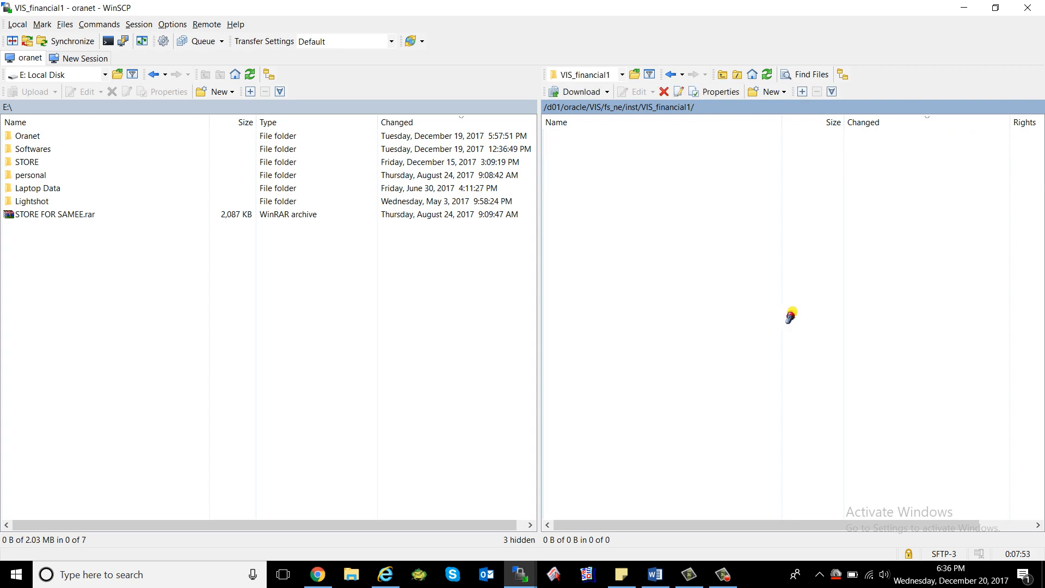
key("BackSpace")
key("BackSpace")
key("BackSpace")
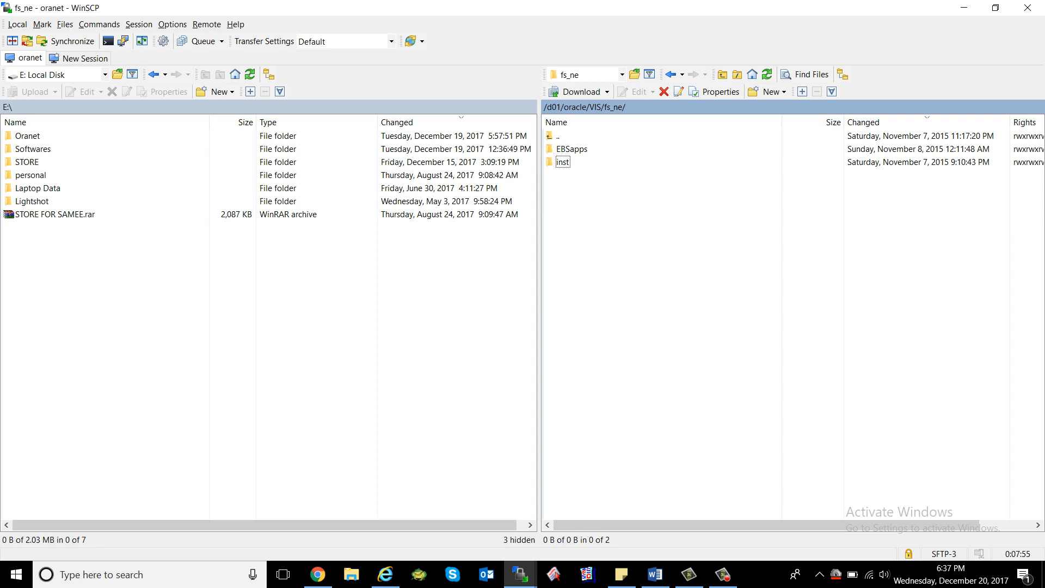
key("BackSpace")
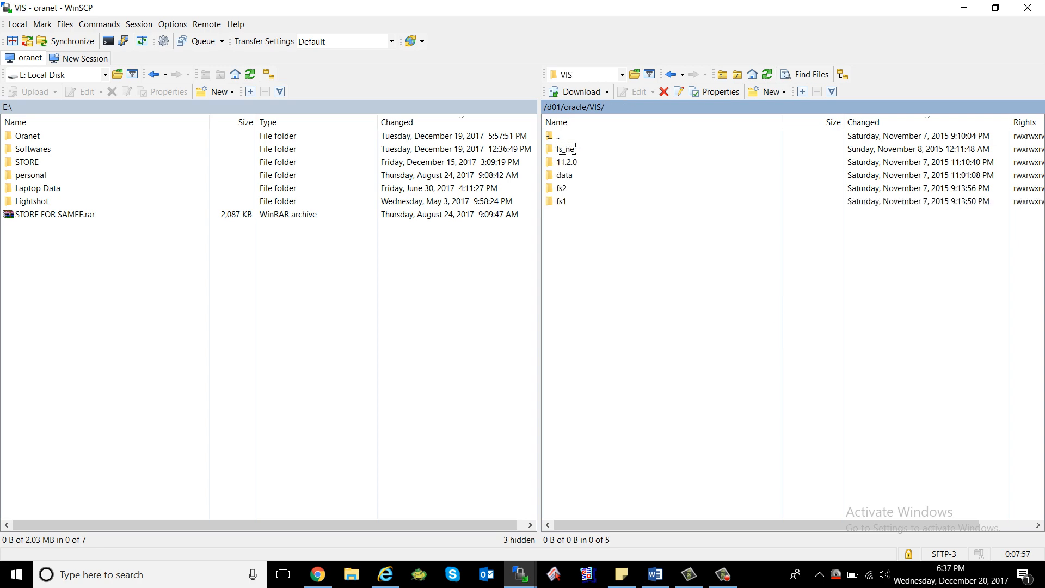
Step: Open the 11.2.0 folder again and go through its first subfolders down to jlib
key("Down")
key("Down")
key("Up")
key("Return")
key("Down")
key("Down")
key("Down")
key("Down")
key("Down")
key("Down")
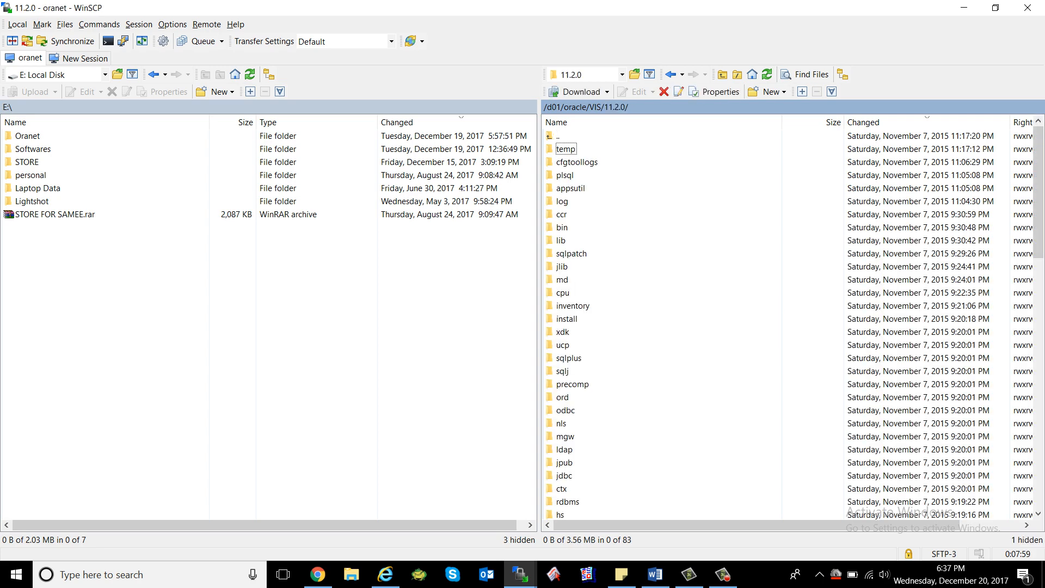
key("Down")
key("Down")
key("Down")
key("Down")
Step: Minimize WinSCP and log in to the Cyberoam SSL VPN client with the saved credentials
left_click(520, 574)
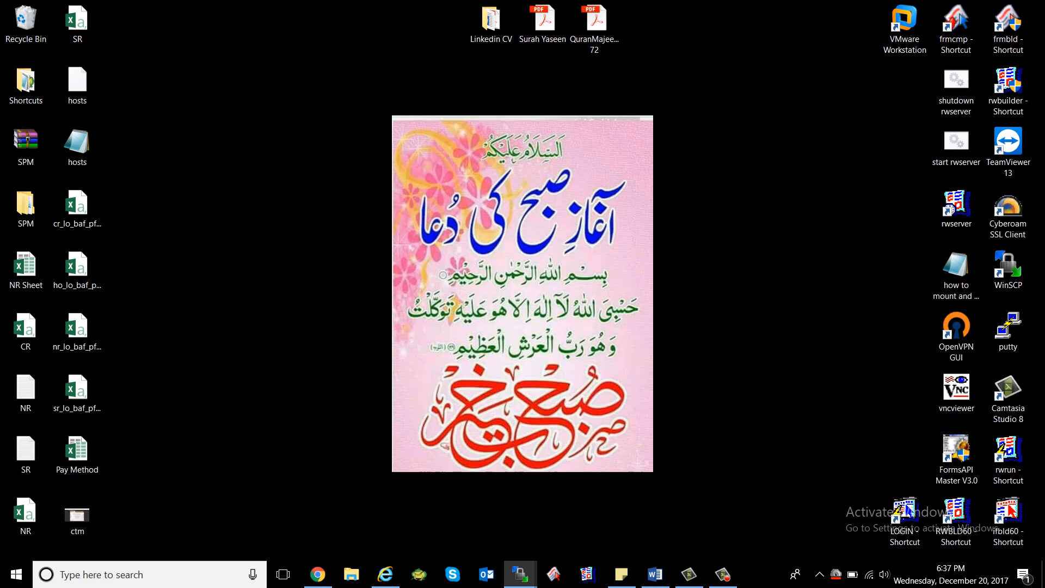
right_click(835, 574)
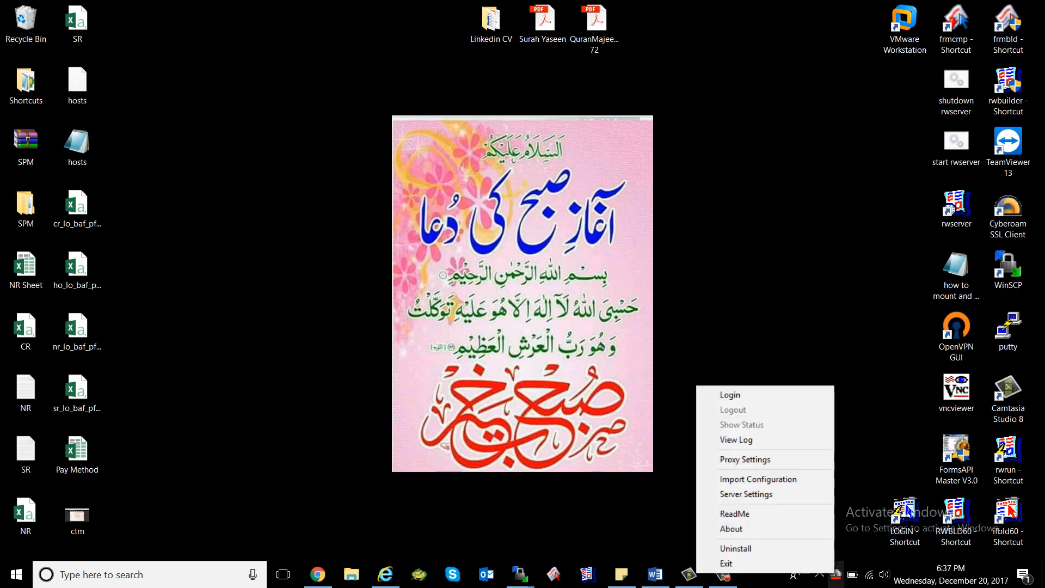
key("Return")
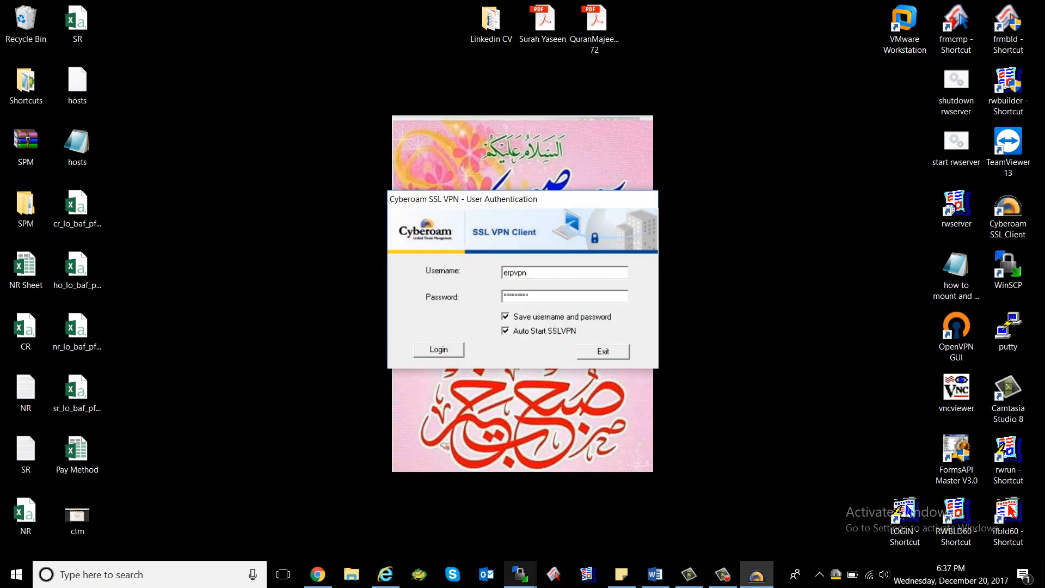
left_click(439, 349)
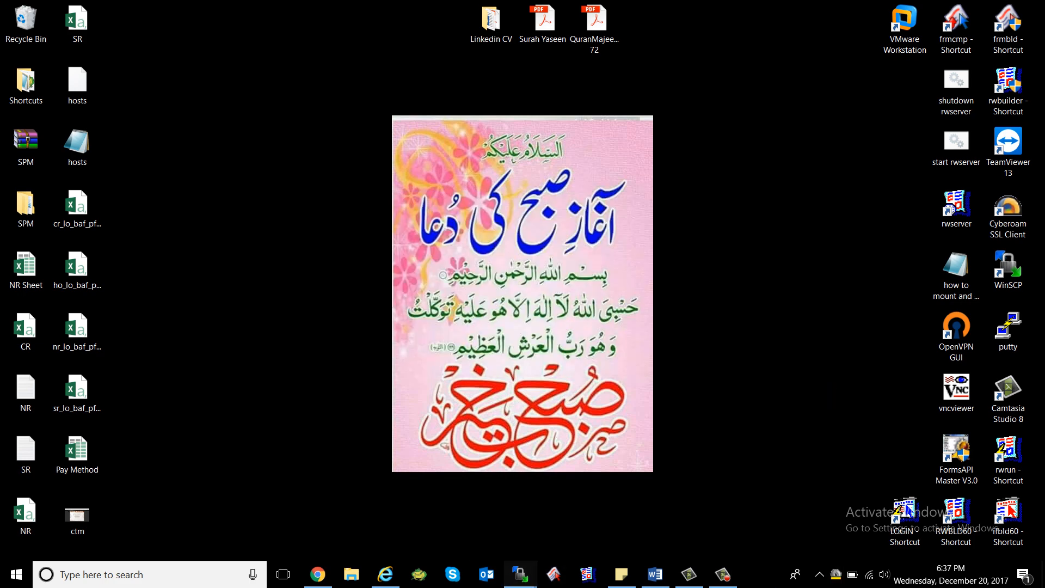
Step: Return to WinSCP and go from 11.2.0 up to the /d01/oracle directory
left_click(520, 574)
left_click(594, 513)
left_click(722, 127)
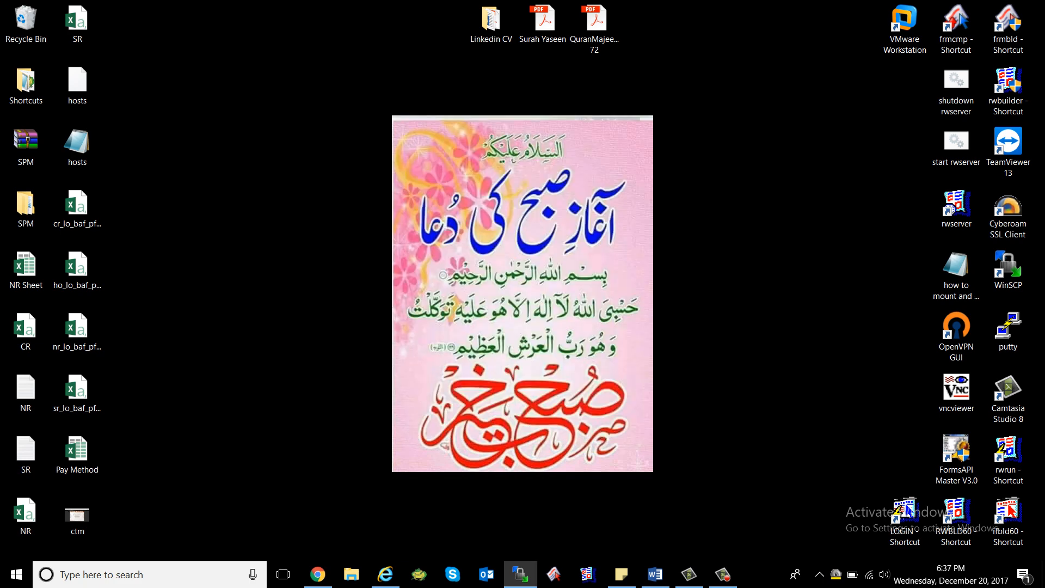
left_click(520, 574)
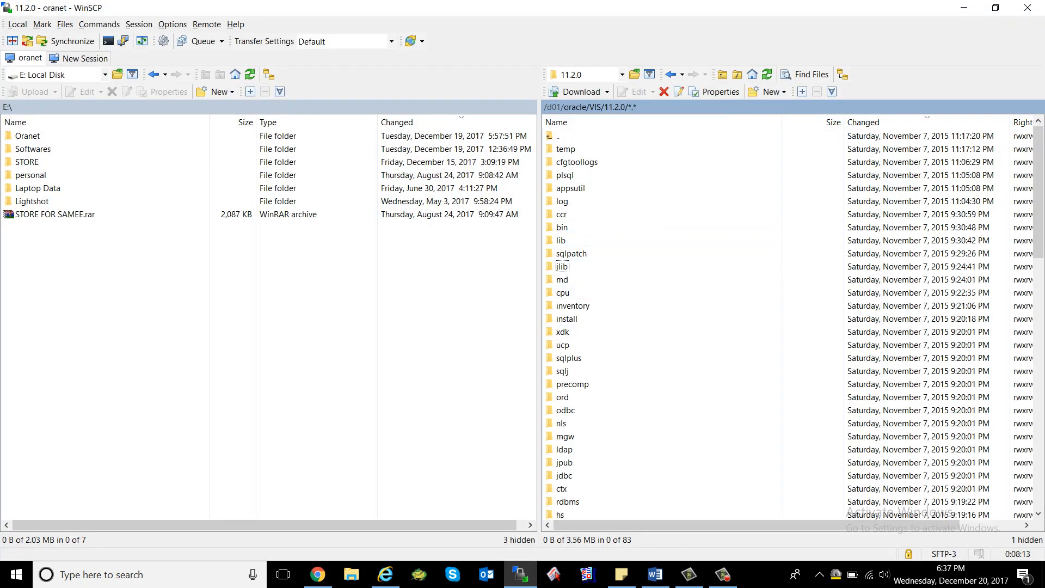
left_click(577, 108)
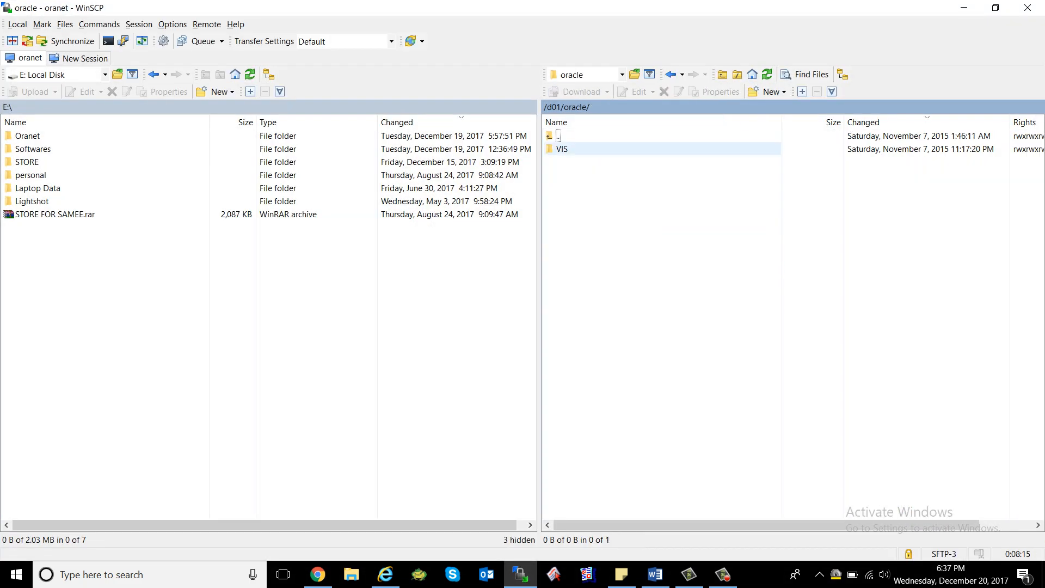
Step: Open the VIS folder and its fs1 subfolder, and look over the folders inside
double_click(563, 149)
key("Down")
key("Down")
key("Down")
key("Down")
key("Down")
key("Return")
key("Down")
key("Down")
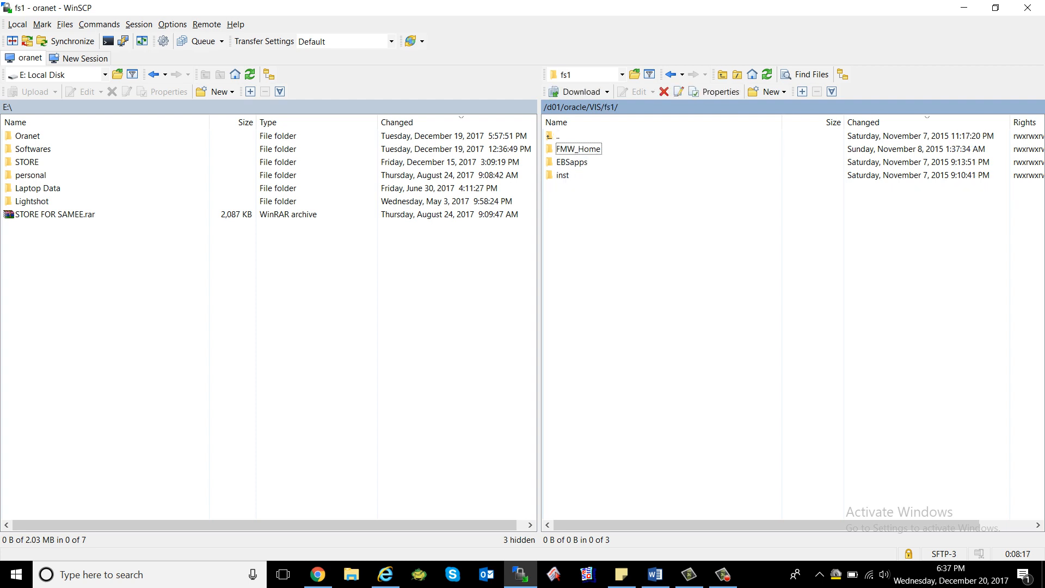
Step: Open the nested folders inst/apps/VIS_financial1 inside fs1
key("Up")
key("Down")
key("Return")
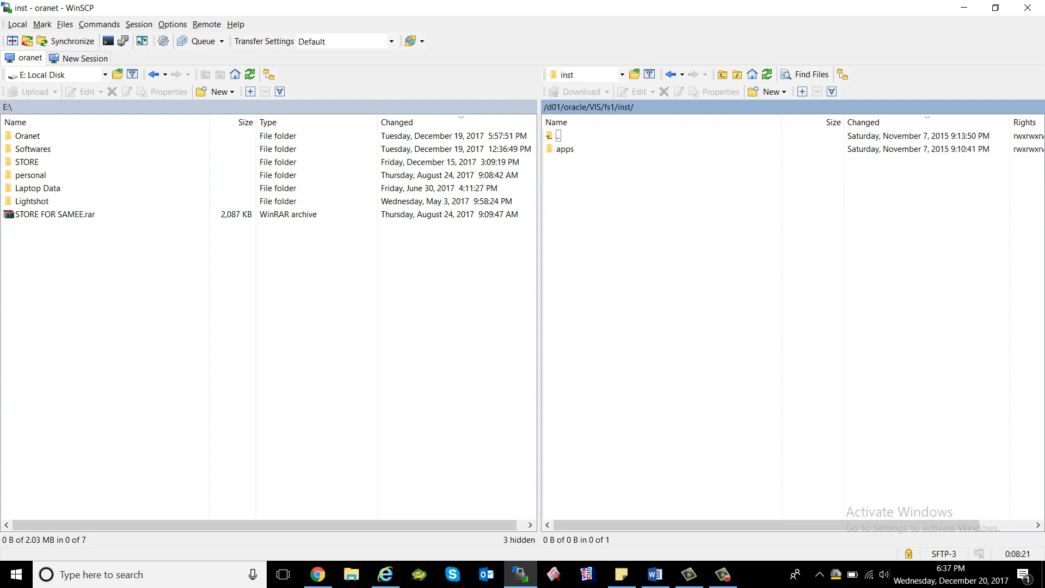
key("Down")
key("Return")
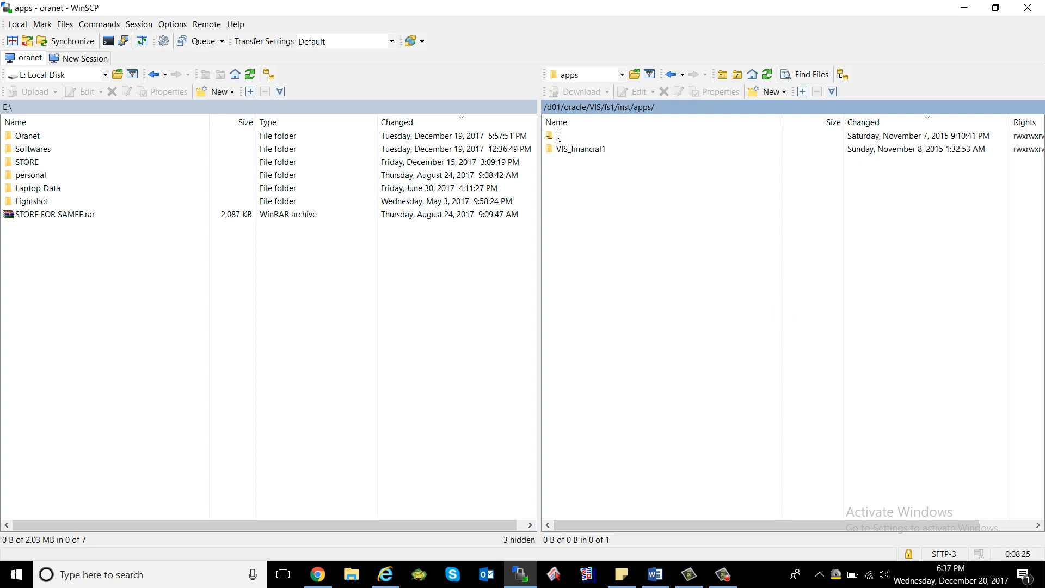
key("Down")
key("Return")
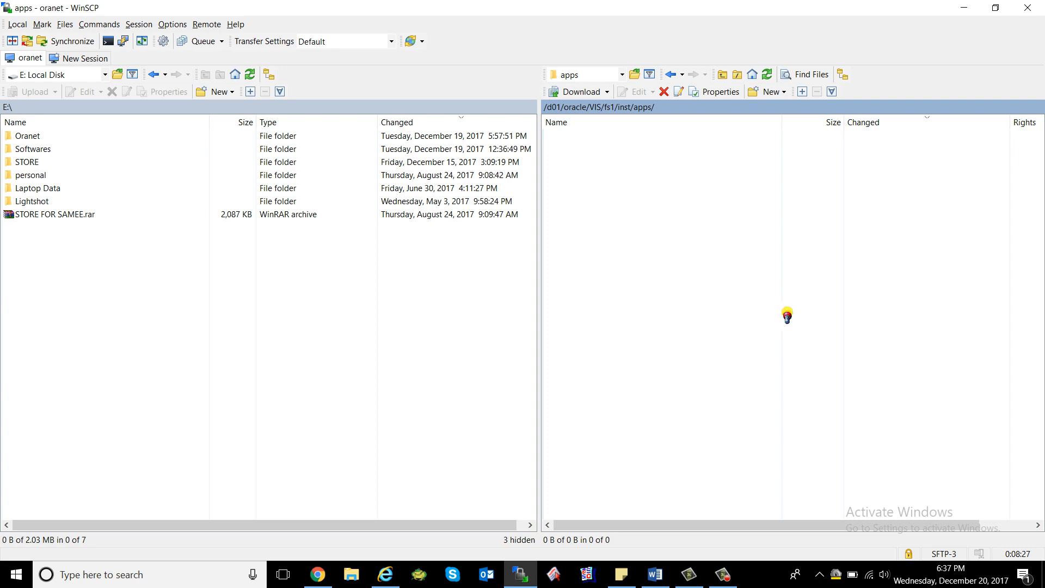
Step: Go through the VIS_financial1 subfolders and compare them with Oracle's E-Business Suite File System page in Chrome, returning to WinSCP
key("Down")
key("Down")
key("Down")
key("Up")
key("Up")
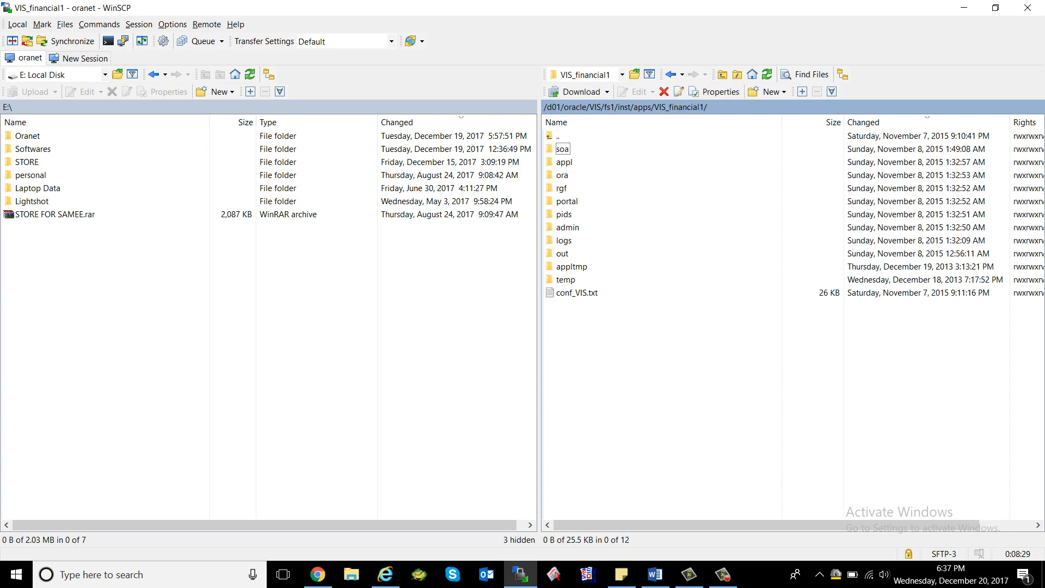
key("Down")
key("Down")
key("Down")
key("Down")
key("Down")
key("Down")
key("alt+Tab")
key("alt+Tab")
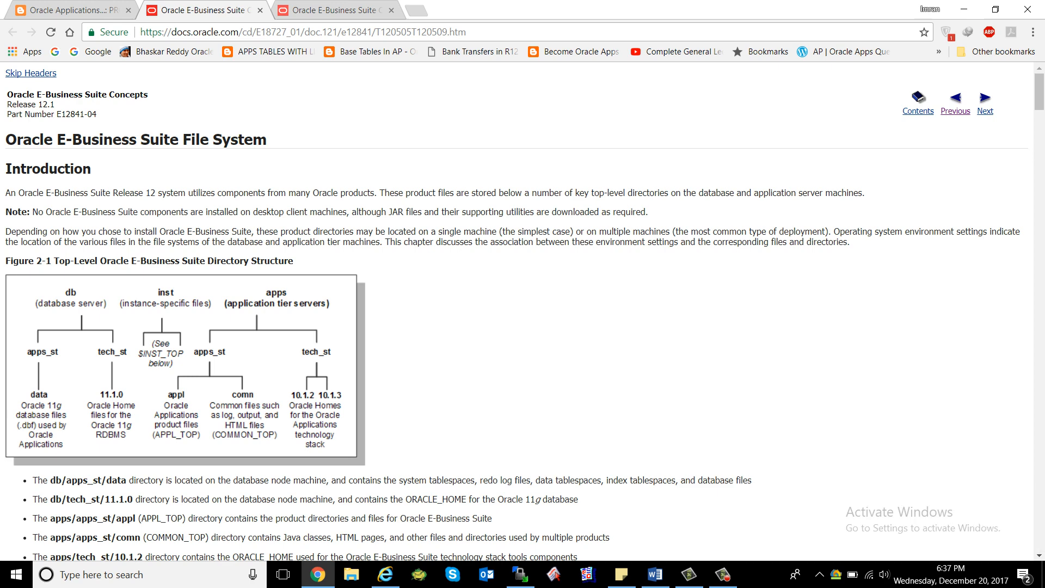
key("alt+Tab")
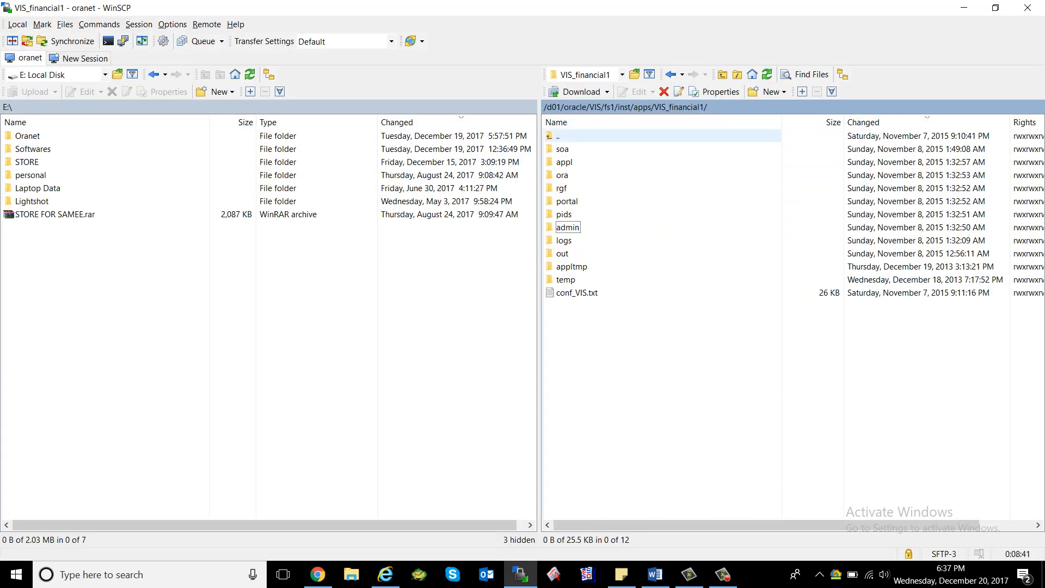
Step: Check the appl folder in VIS_financial1, go back up and open the ora folder
key("Up")
key("Up")
key("Up")
key("Up")
key("Up")
key("Return")
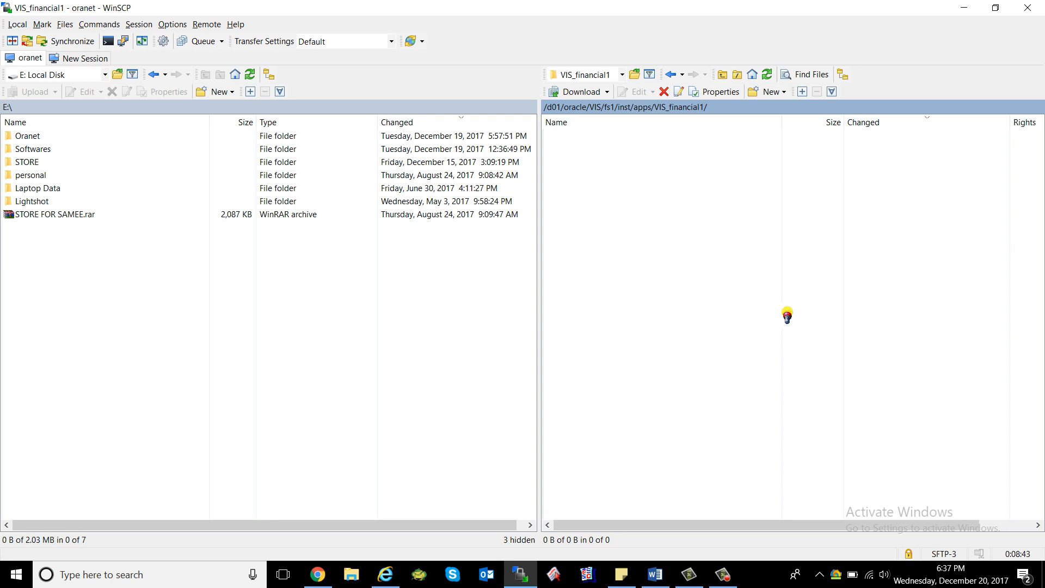
key("BackSpace")
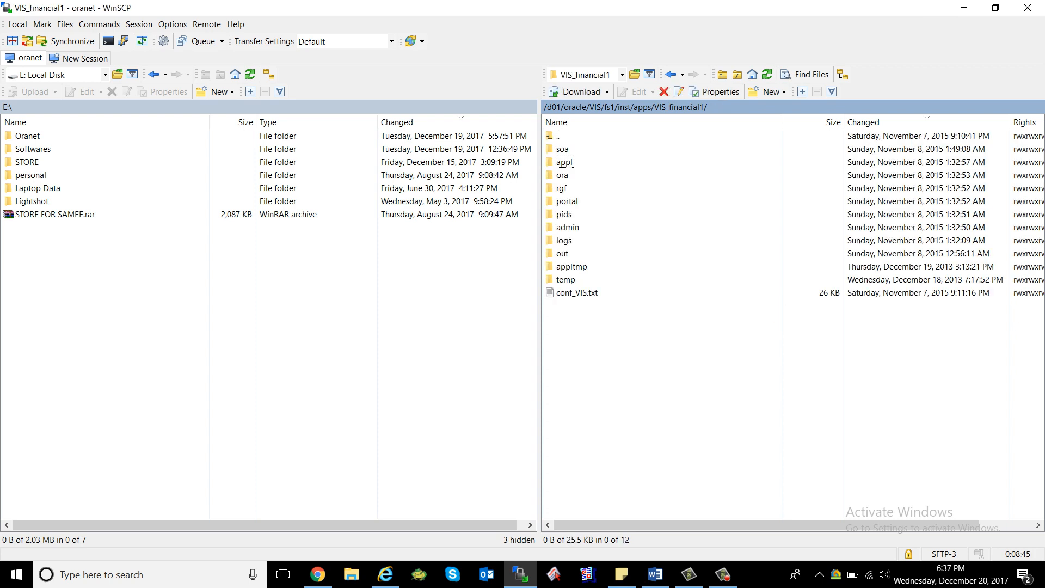
key("Down")
key("Return")
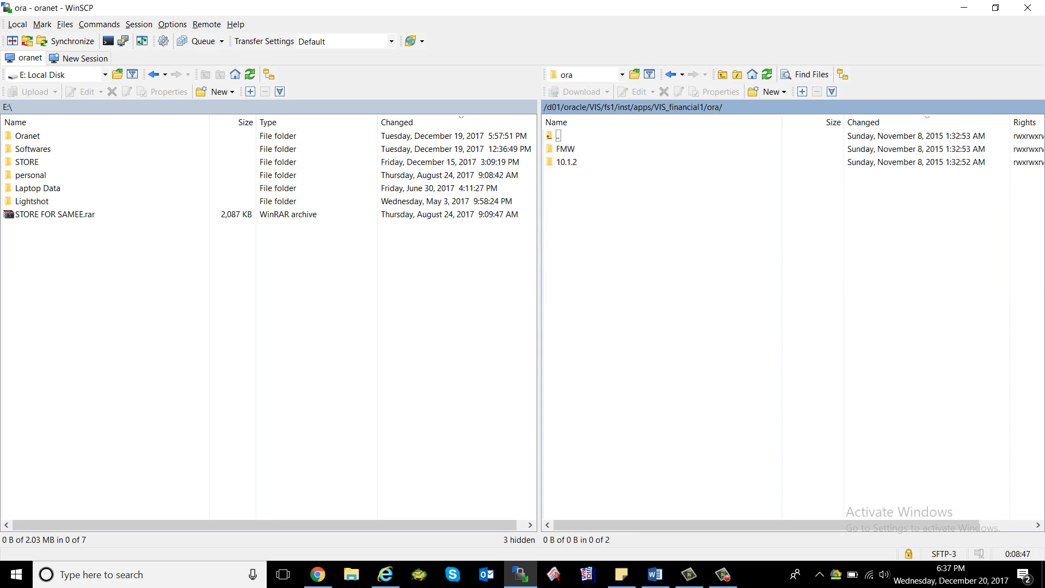
Step: Go back up to the VIS_financial1 folder and open its admin/scripts folder
key("BackSpace")
key("Down")
key("Down")
key("Down")
key("Down")
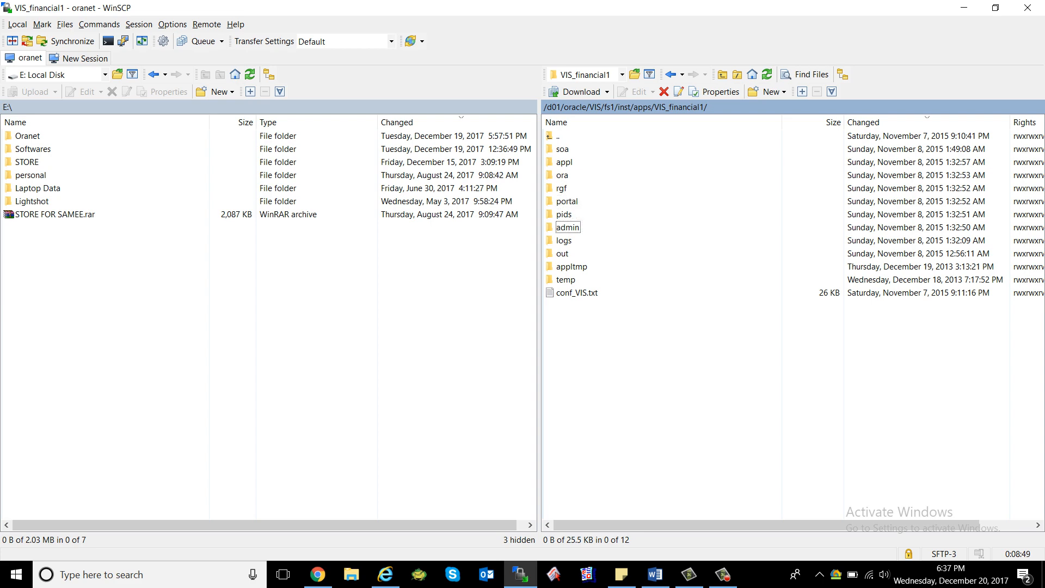
key("Return")
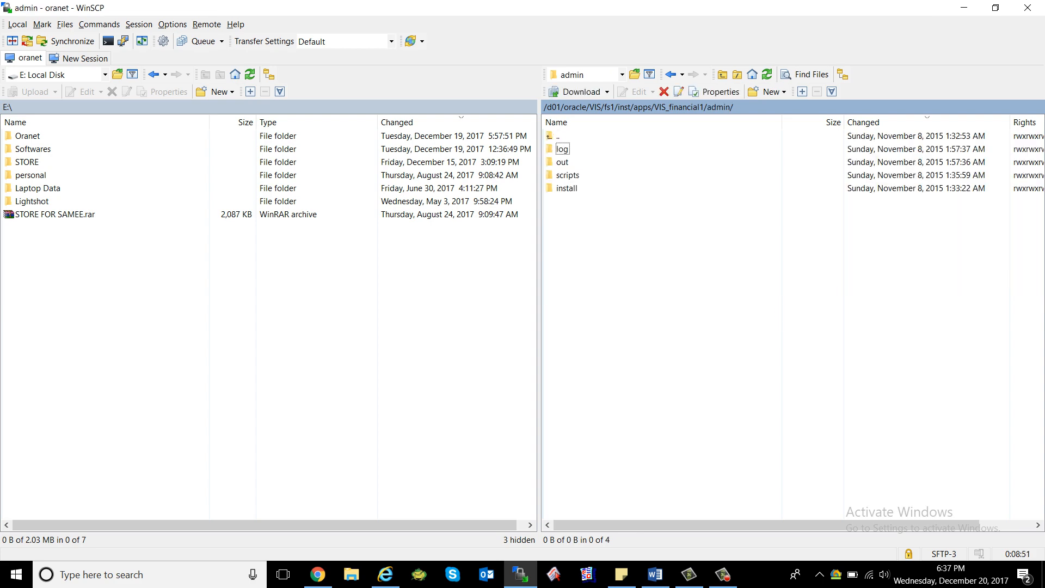
key("Down")
key("Down")
key("Down")
key("Up")
key("Return")
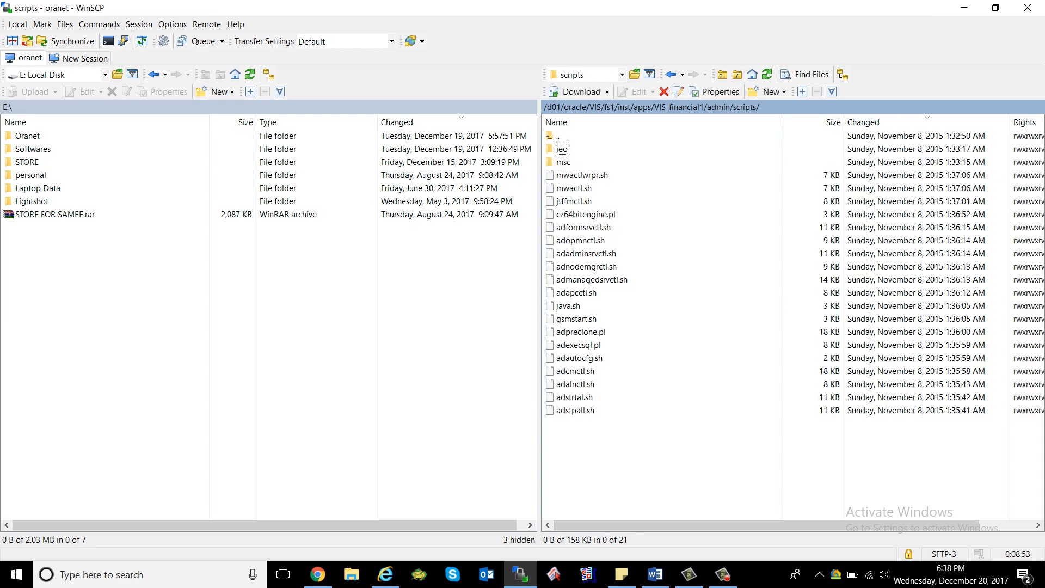
Step: Look over the server control scripts in the scripts folder, pointing out adstpall.sh and adstrtal.sh
key("Down")
key("Down")
key("Down")
key("Down")
key("Down")
key("Down")
key("Down")
key("Down")
key("Down")
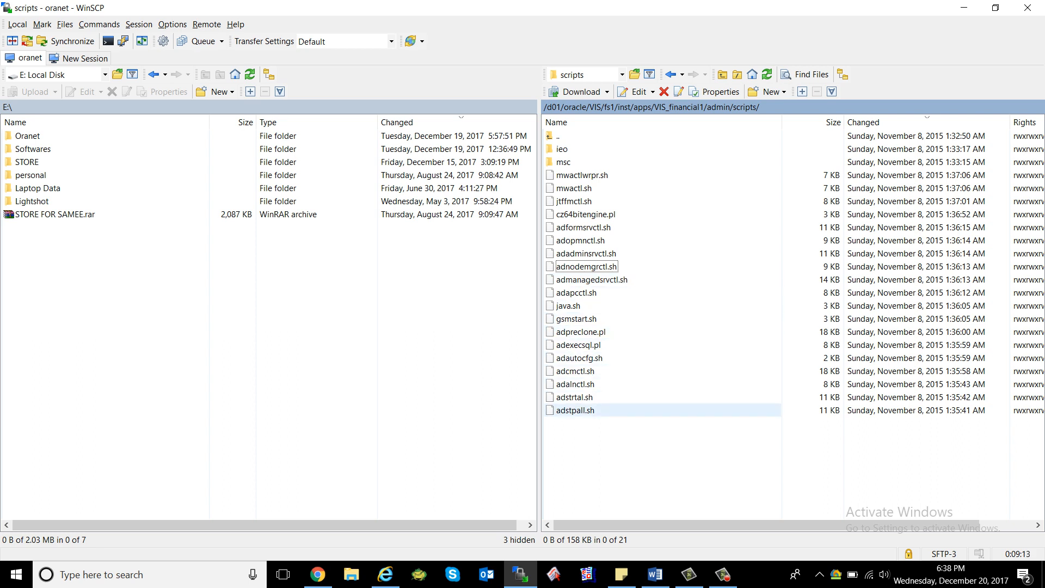
left_click(575, 410)
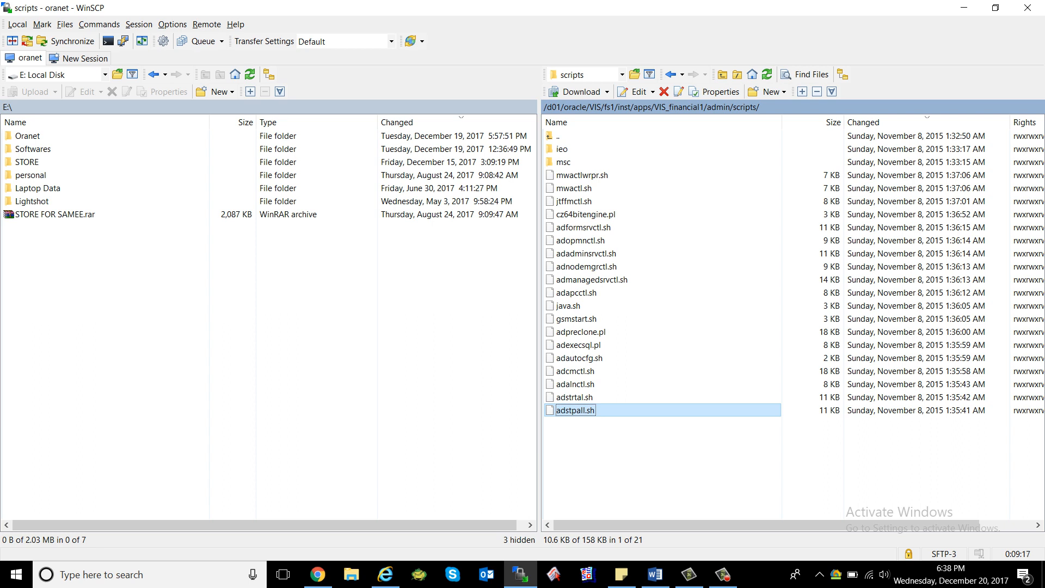
key("Up")
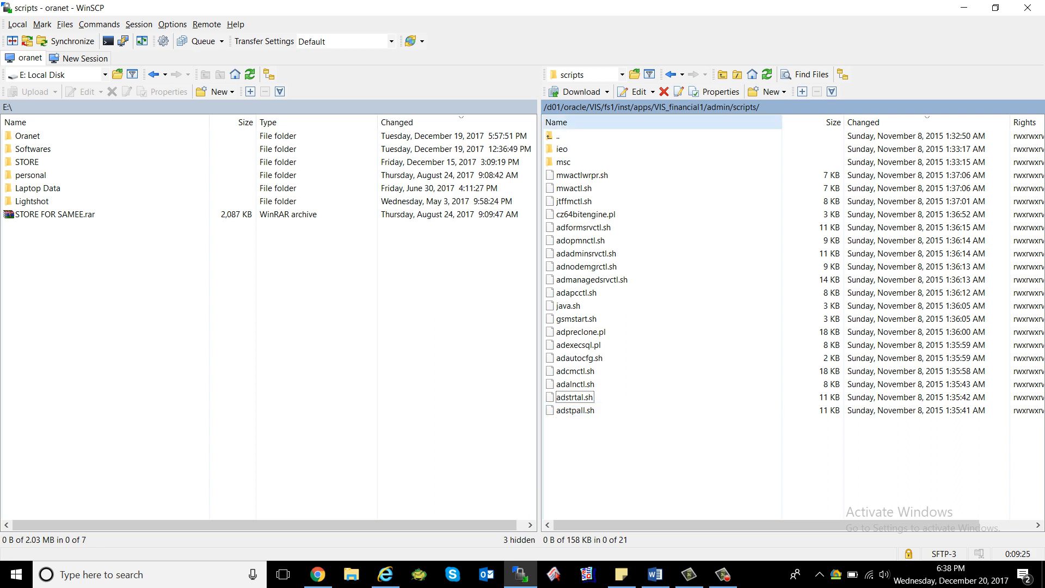
Step: Go back up to fs1, open EBSapps/appl and check its admin folder, returning to appl
left_click(610, 107)
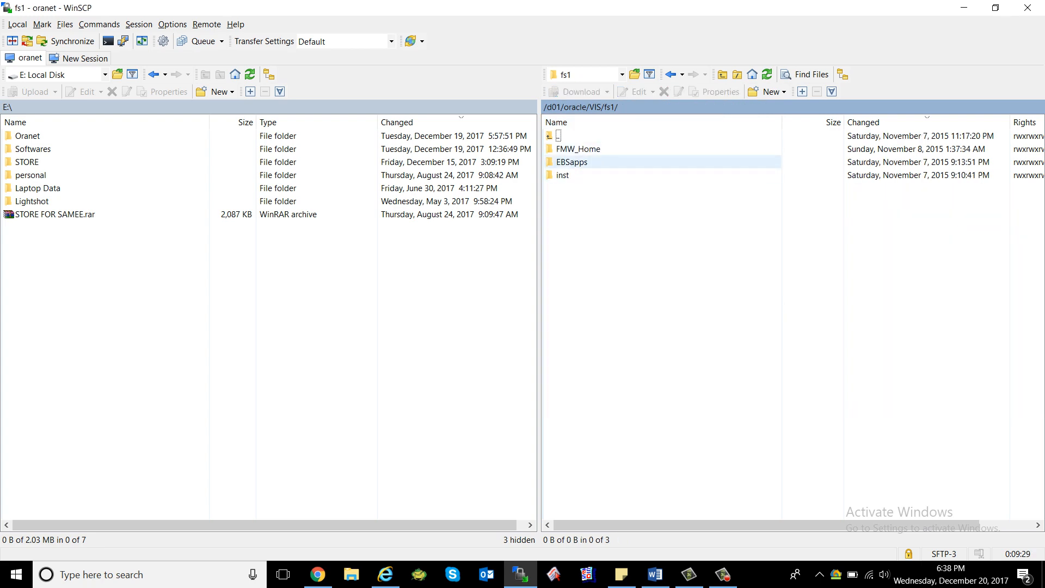
double_click(572, 163)
double_click(567, 149)
left_click(567, 149)
double_click(567, 149)
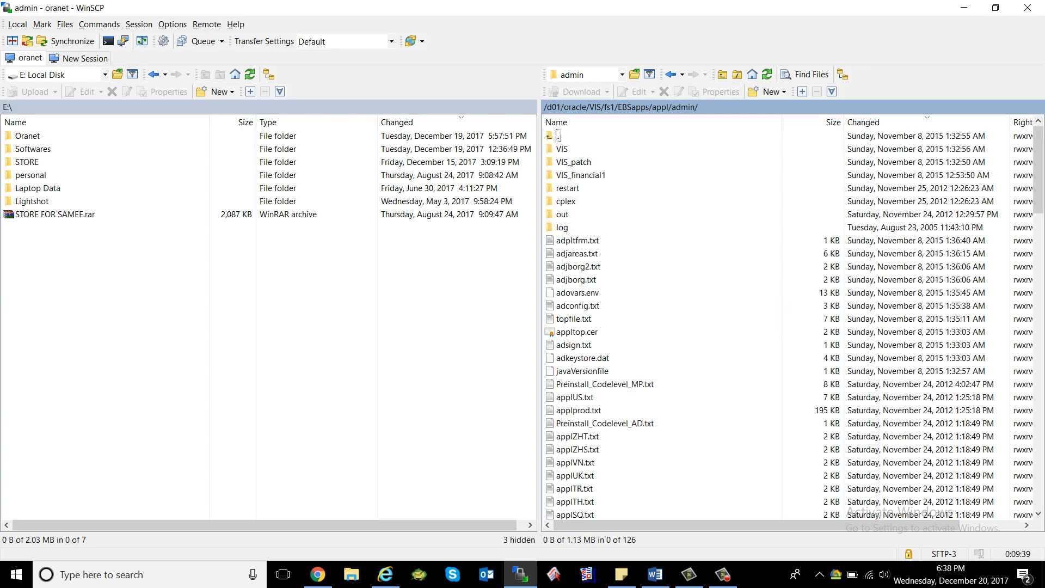
key("BackSpace")
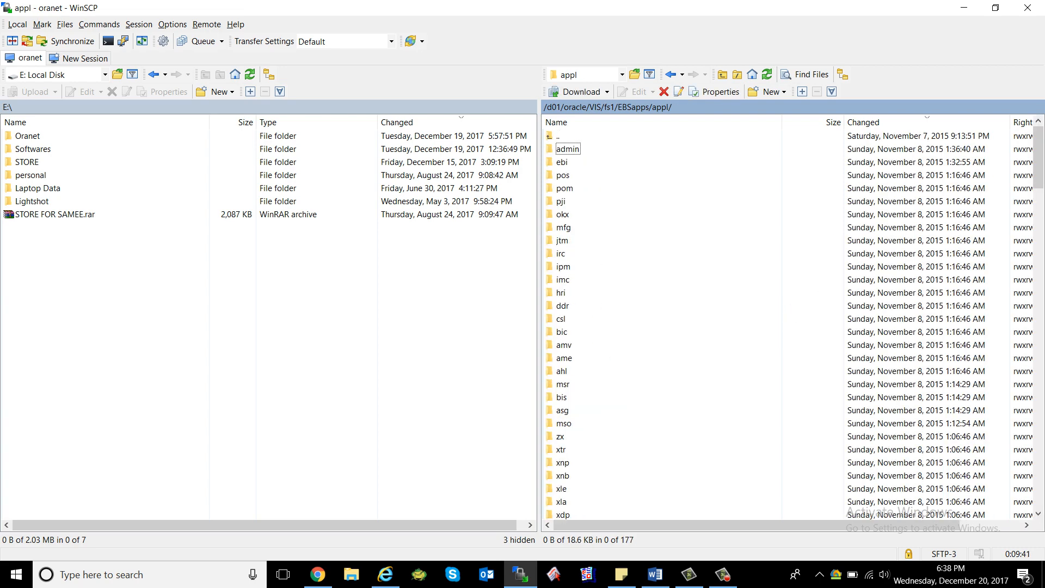
Step: Open the ap product folder inside appl and its 12.0.0 subfolder
key("Down")
key("Down")
type("ap")
key("Return")
key("Down")
key("Return")
Step: Open the reports folder inside 12.0.0 and its US subfolder
key("Down")
key("Down")
key("Down")
key("Down")
key("Down")
key("Down")
key("Down")
key("Down")
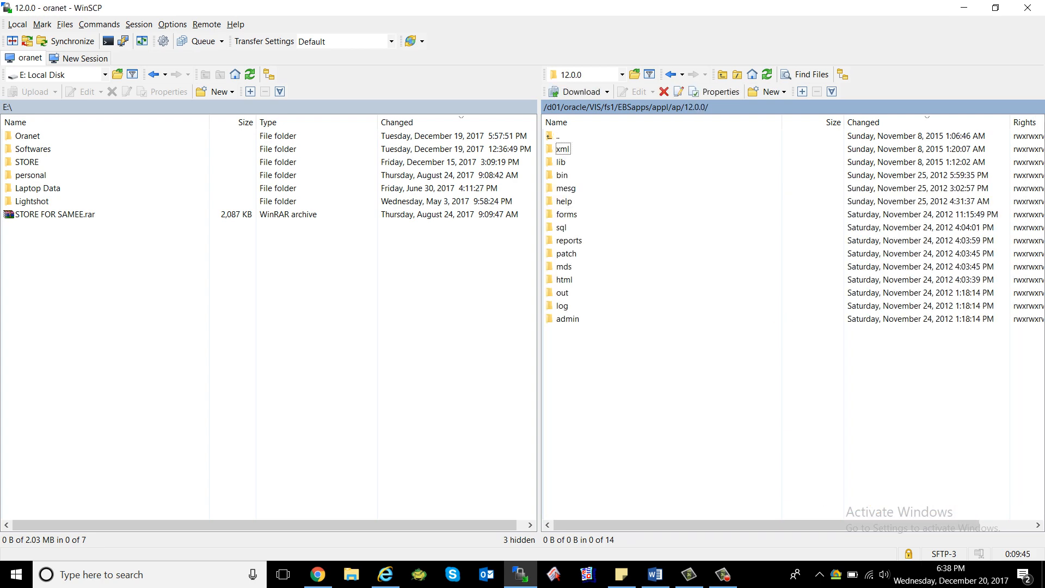
key("Return")
key("Down")
key("Return")
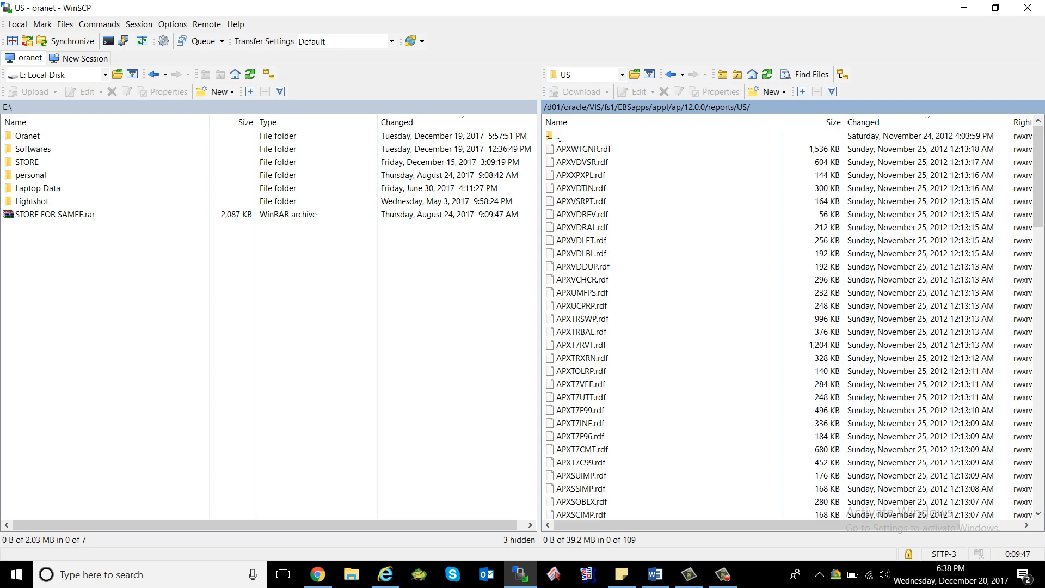
Step: Look through the .rdf report files in the US folder and check the file operations available for APXWTGNR.rdf
key("End")
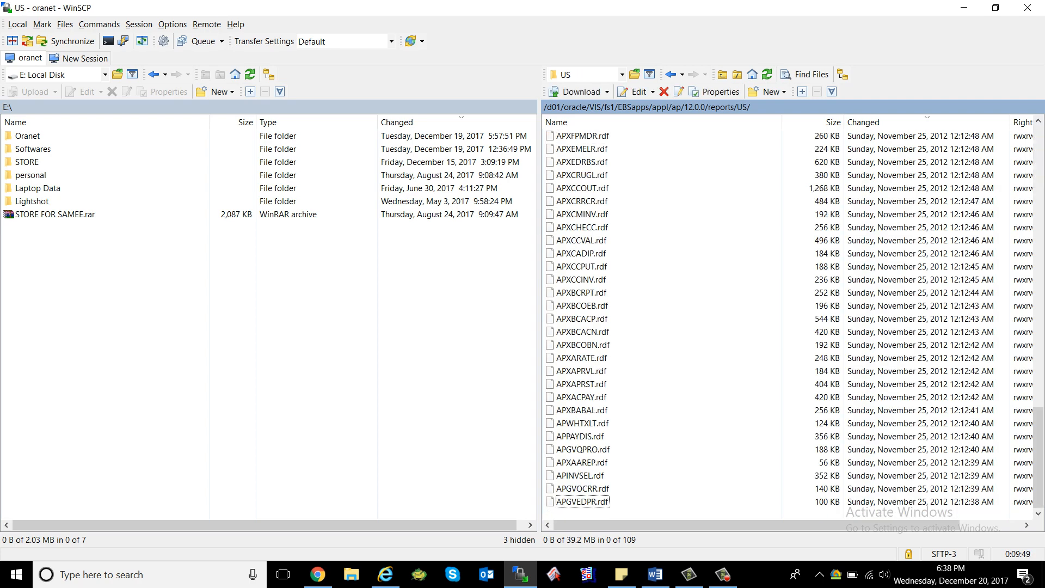
key("Home")
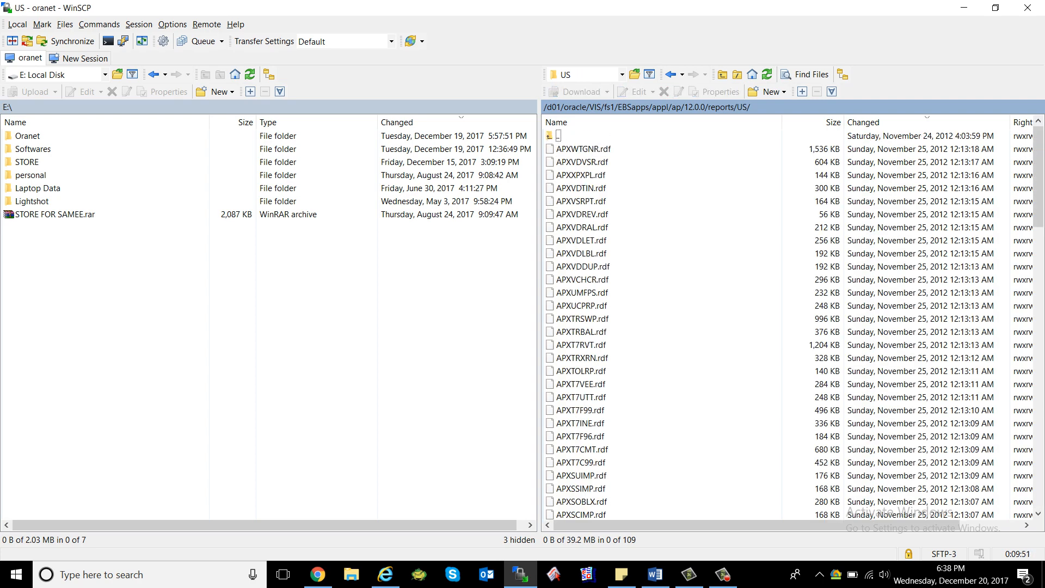
key("Down")
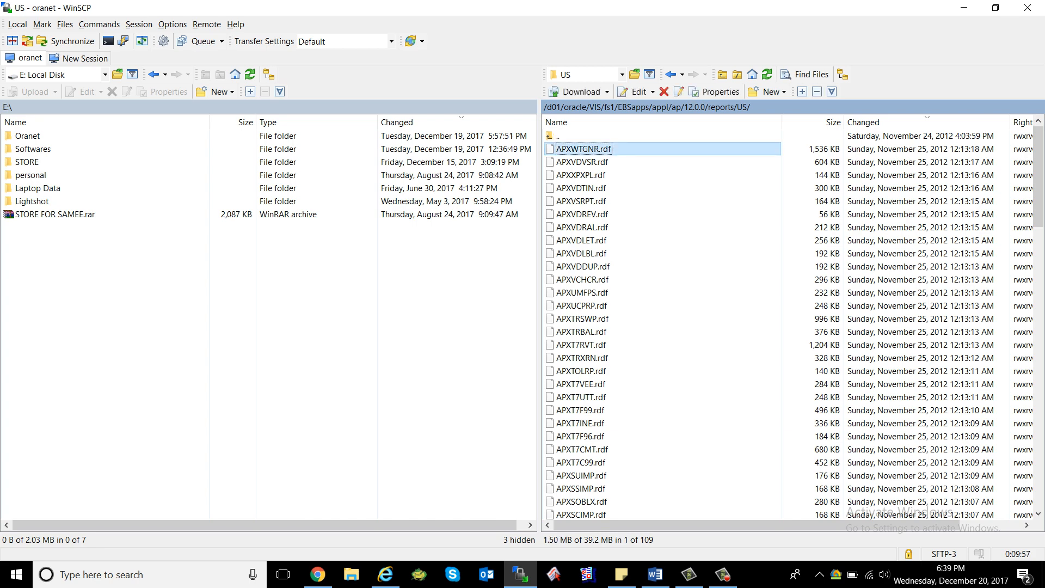
right_click(592, 149)
mouse_move(633, 187)
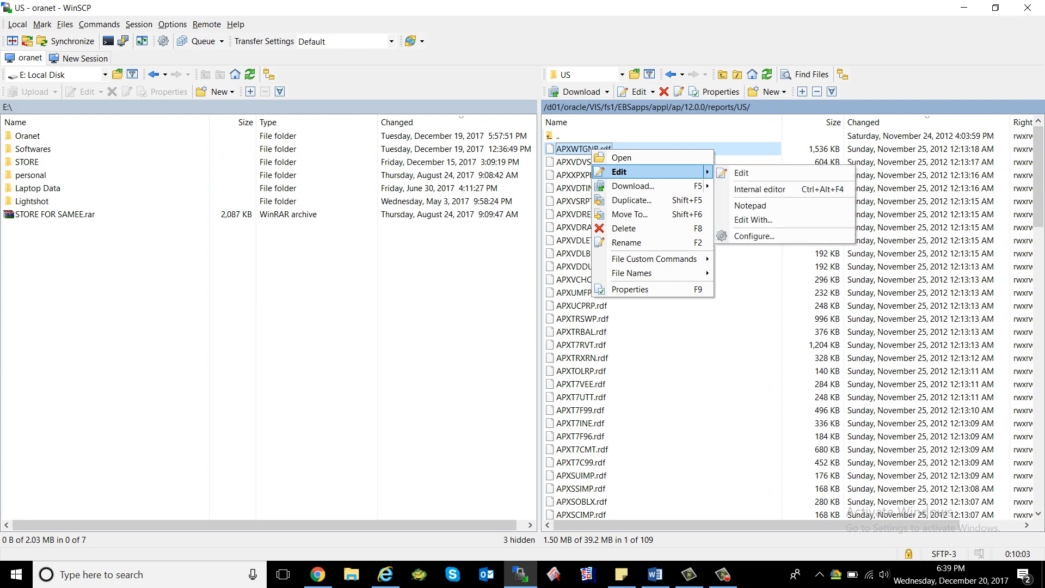
mouse_move(652, 172)
Step: Open the Oranet folder on the local E: drive and its Apps Development subfolder
left_click(414, 294)
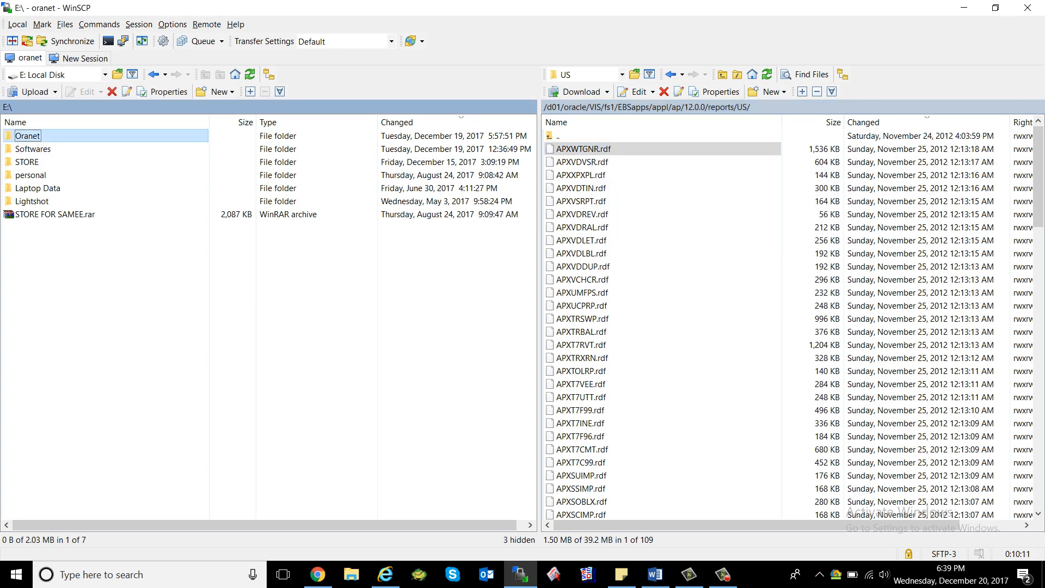
key("Return")
left_click(37, 149)
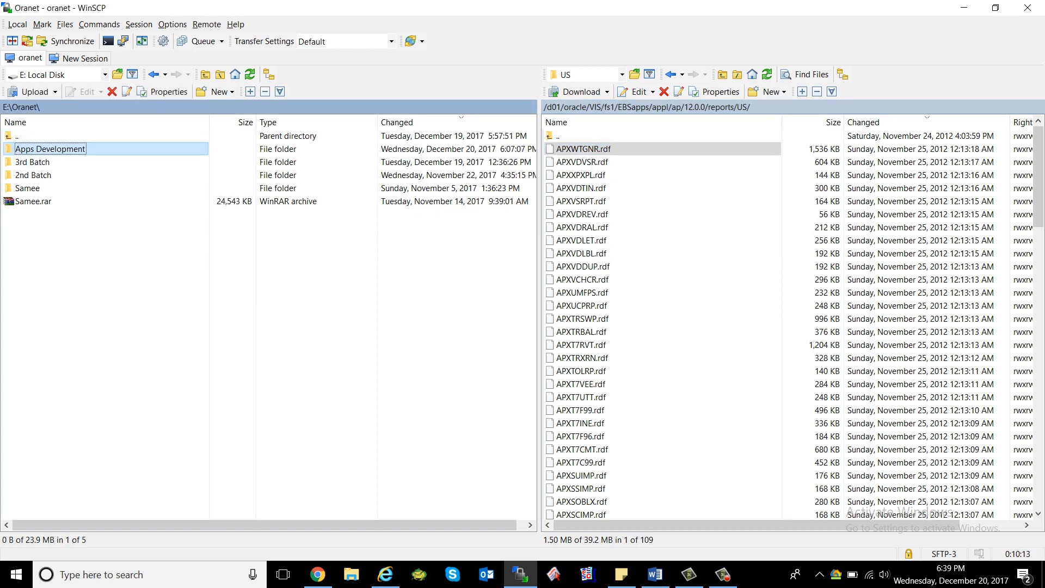
left_click(37, 149)
double_click(39, 149)
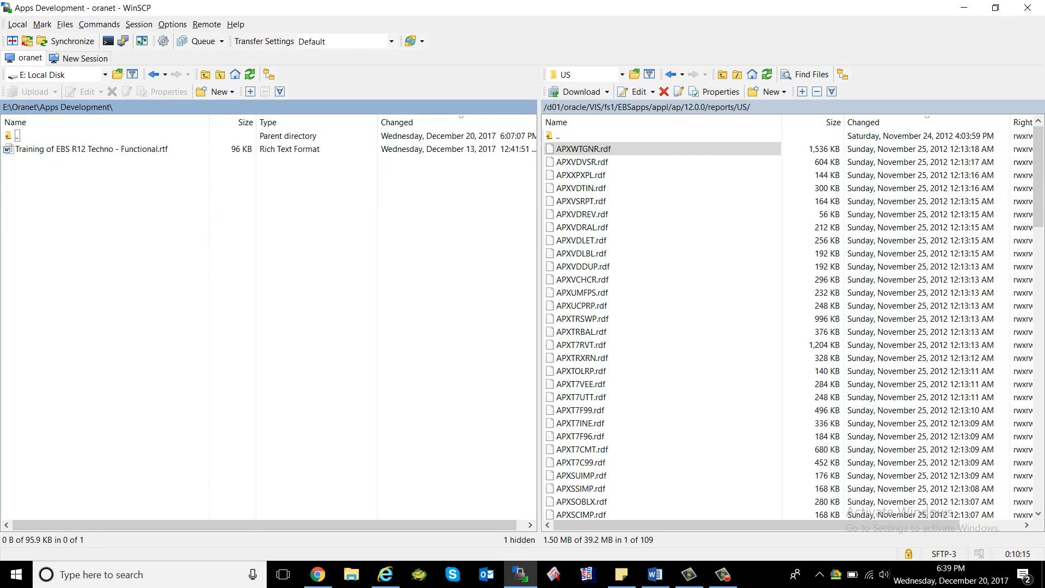
Step: Try to download the APXWTGNR.rdf report into the local E:\Oranet\Apps Development folder
left_click(584, 149)
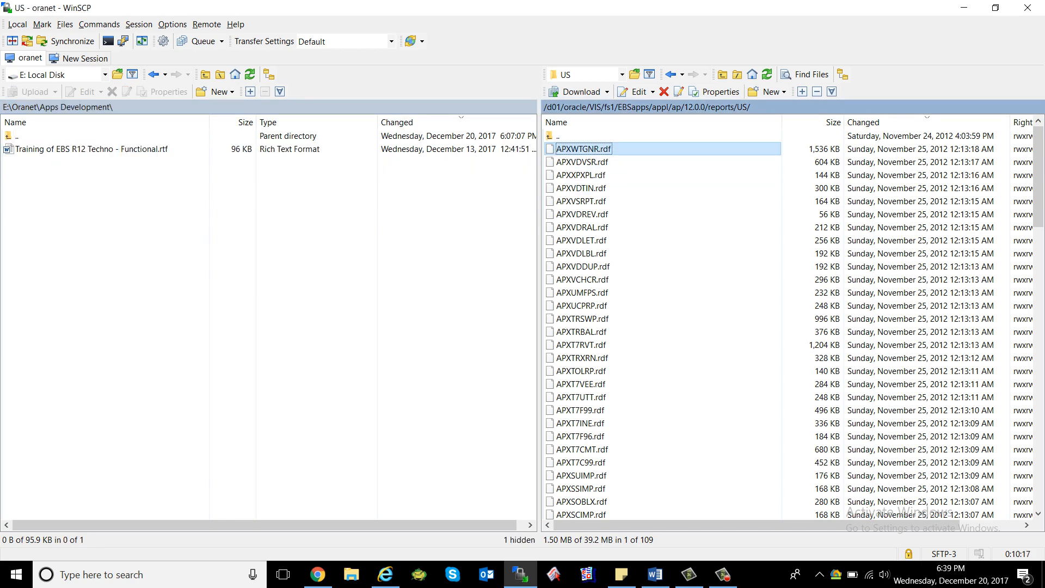
key("F5")
key("Return")
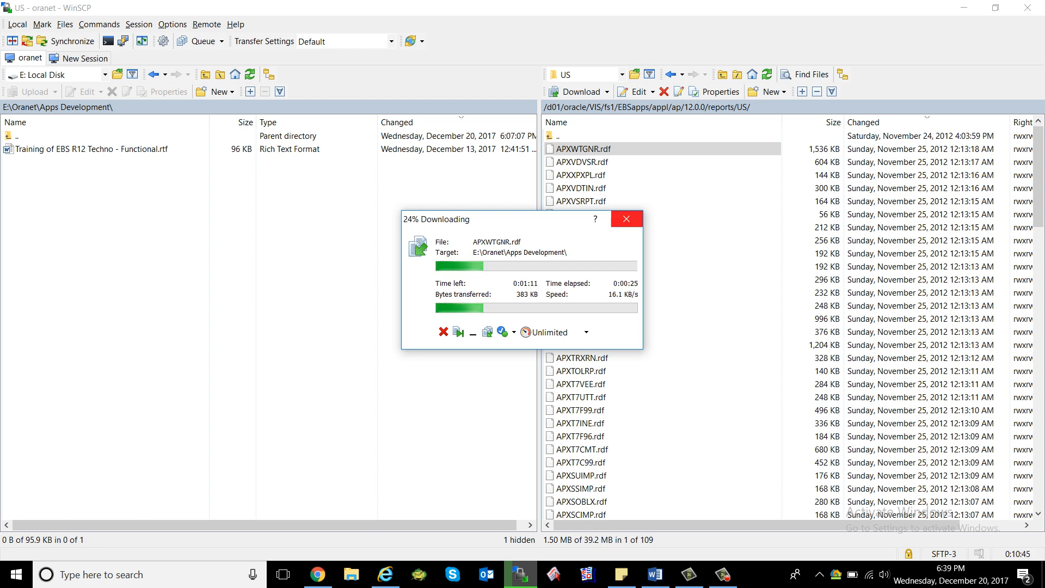
Step: Try to cancel the running APXWTGNR.rdf download and close WinSCP
left_click(627, 219)
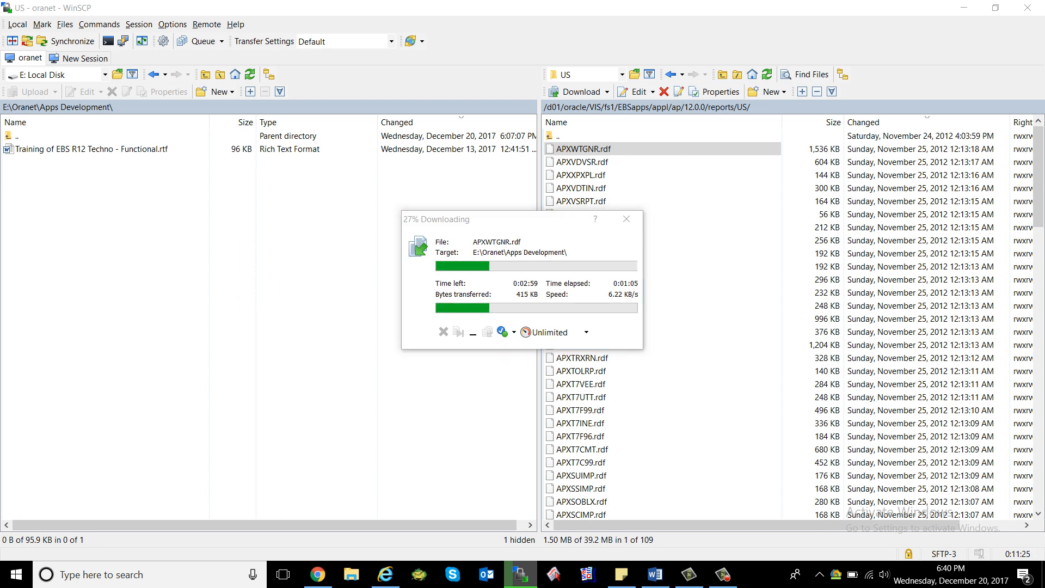
left_click(627, 218)
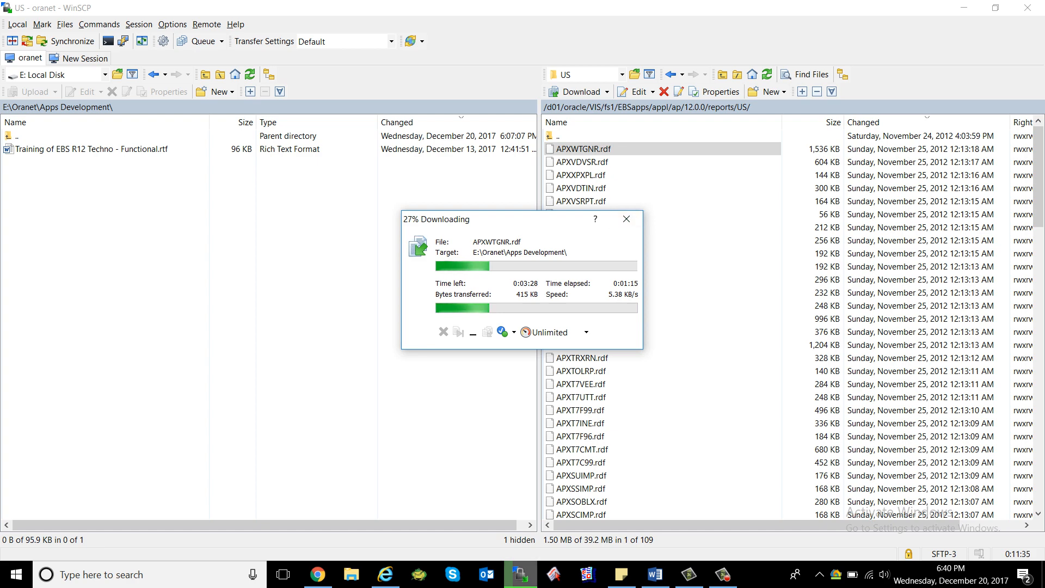
right_click(521, 575)
left_click(493, 545)
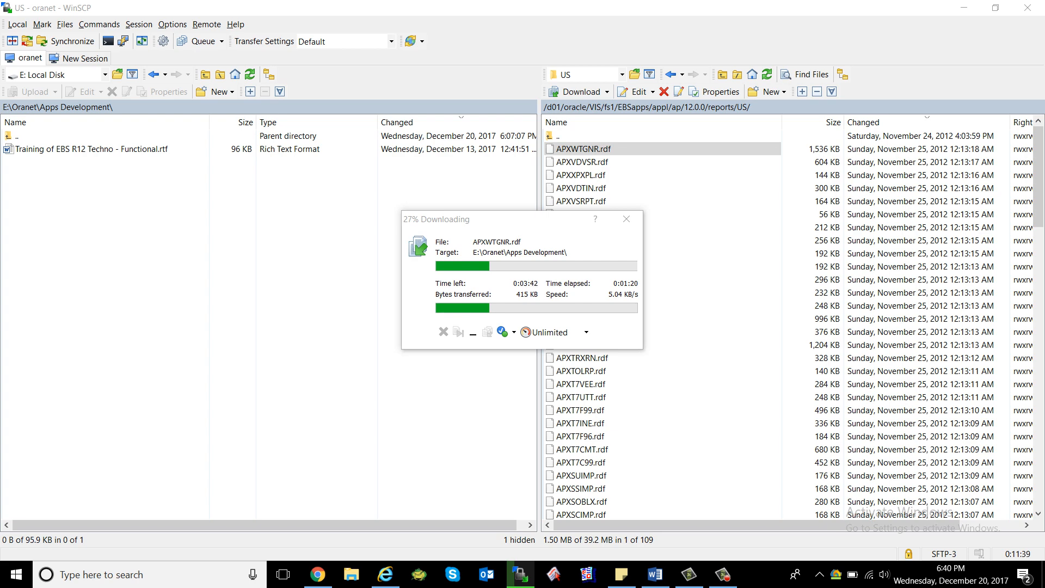
Step: End the WinSCP task from Task Manager and close Task Manager
key("ctrl+shift+Escape")
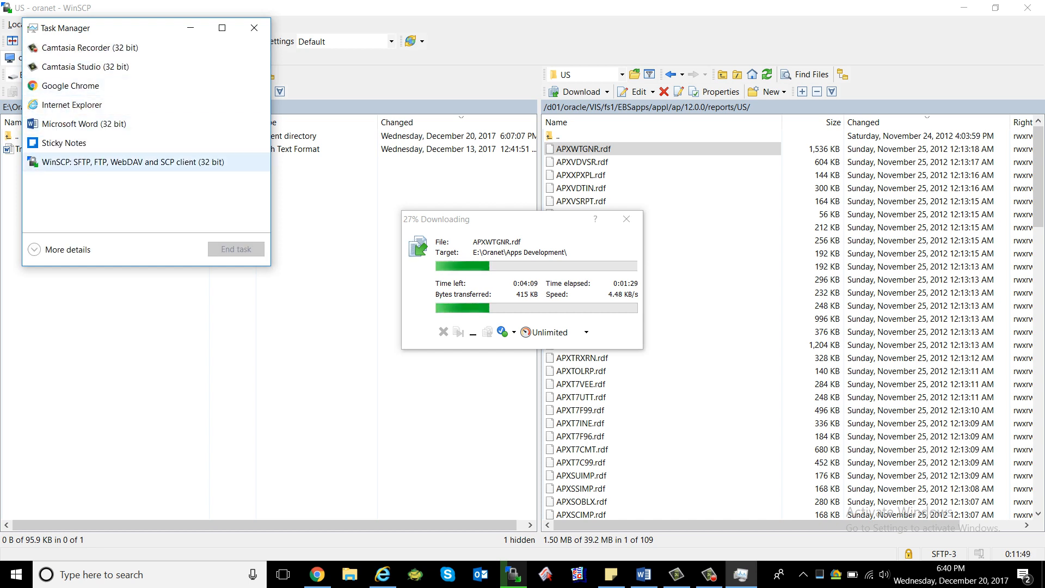
left_click(132, 162)
left_click(236, 249)
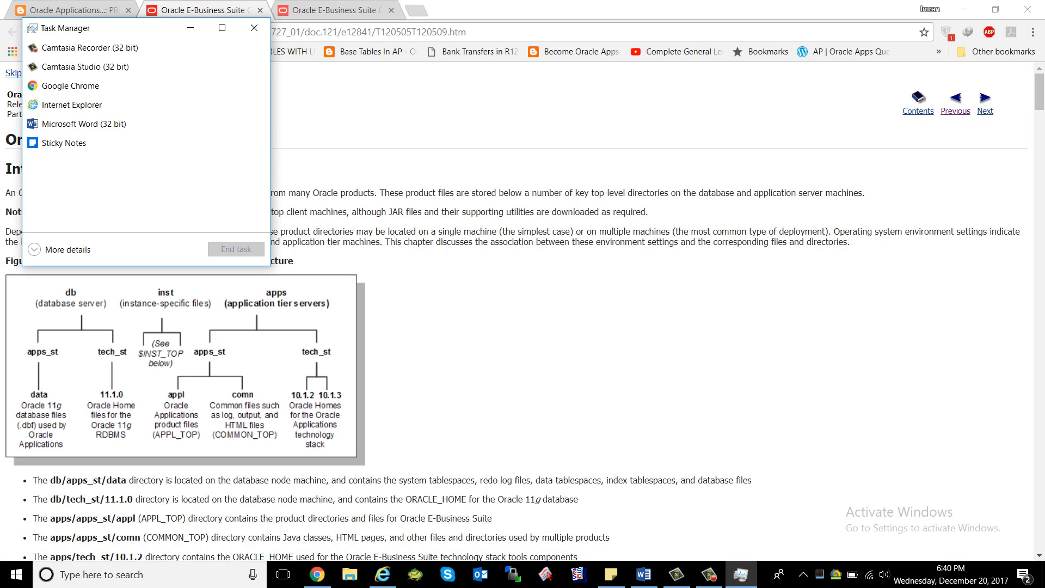
left_click(254, 28)
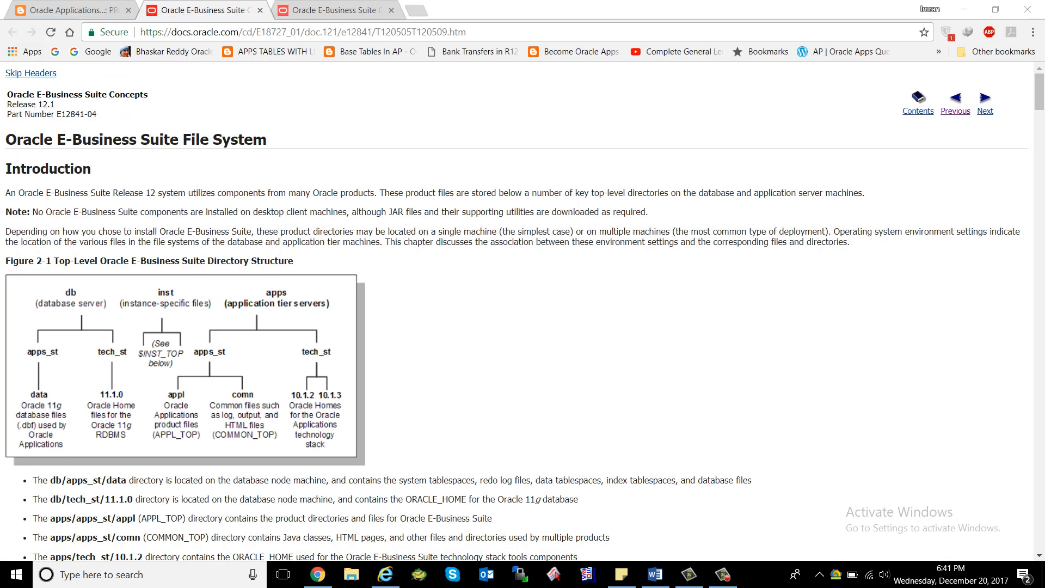
Step: Reopen WinSCP and log in to the saved TESTAPPS site
key("super+d")
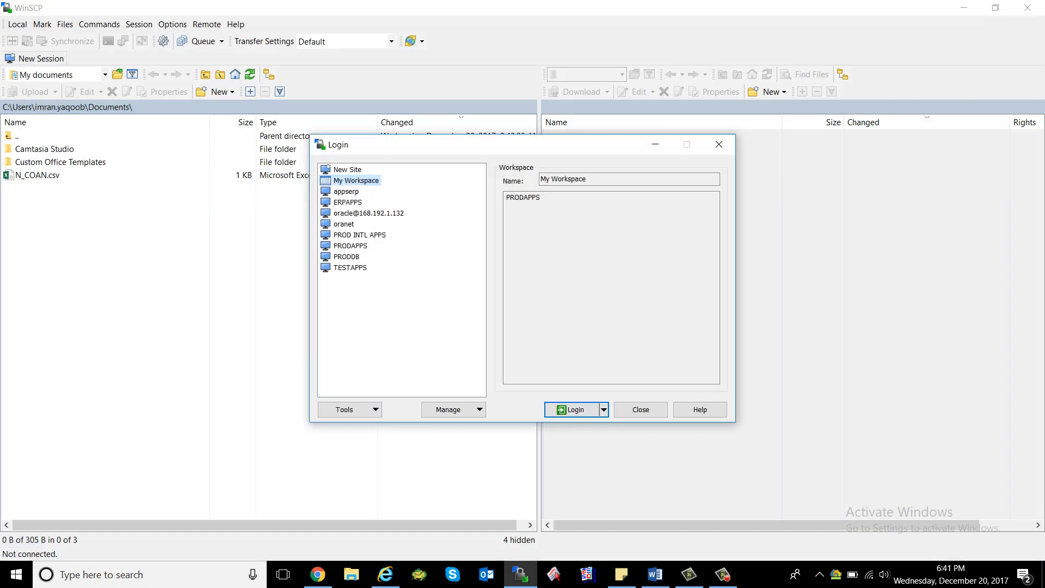
key("Down")
key("Down")
key("Down")
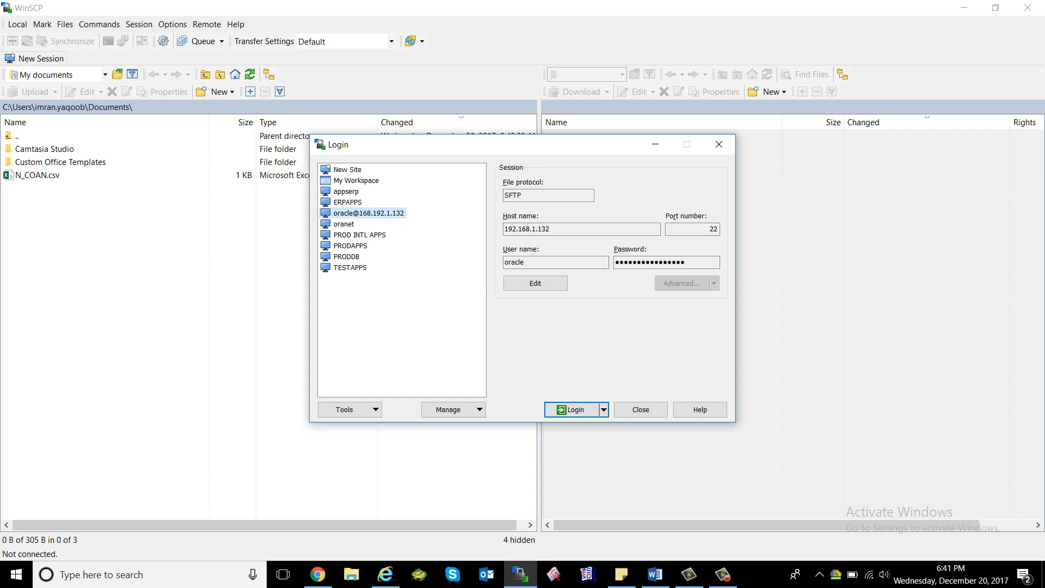
left_click(346, 192)
left_click(347, 203)
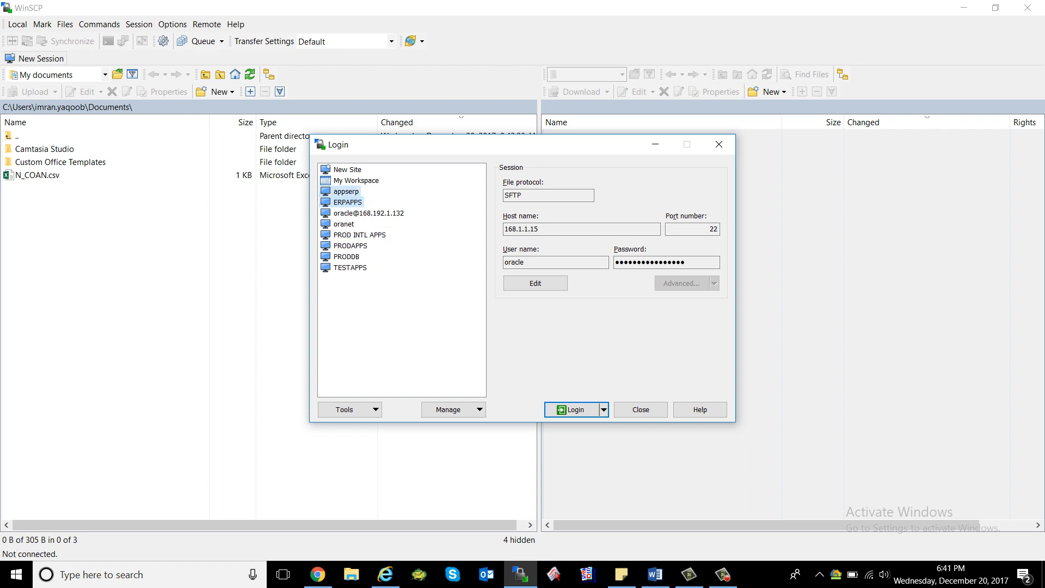
left_click(346, 192)
double_click(351, 268)
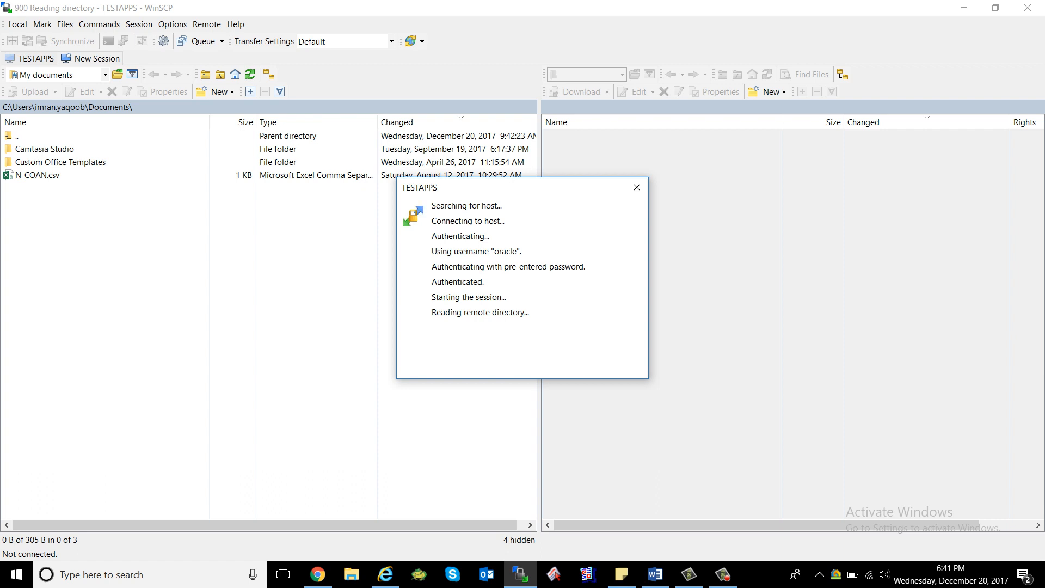
Step: Dismiss the crssl-client.exe and Java update notifications in Windows
left_click(1024, 575)
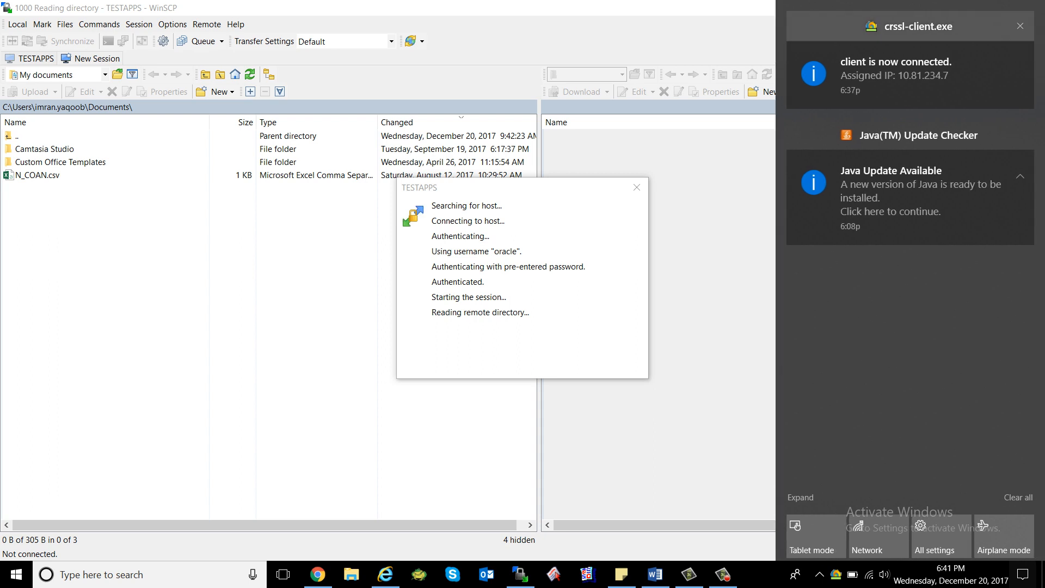
left_click(1021, 26)
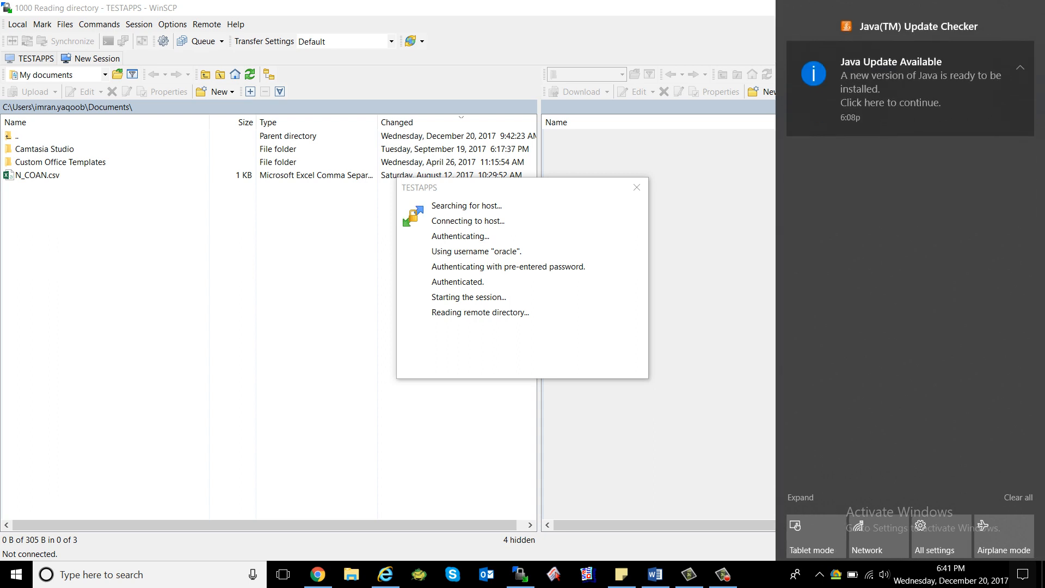
left_click(1021, 27)
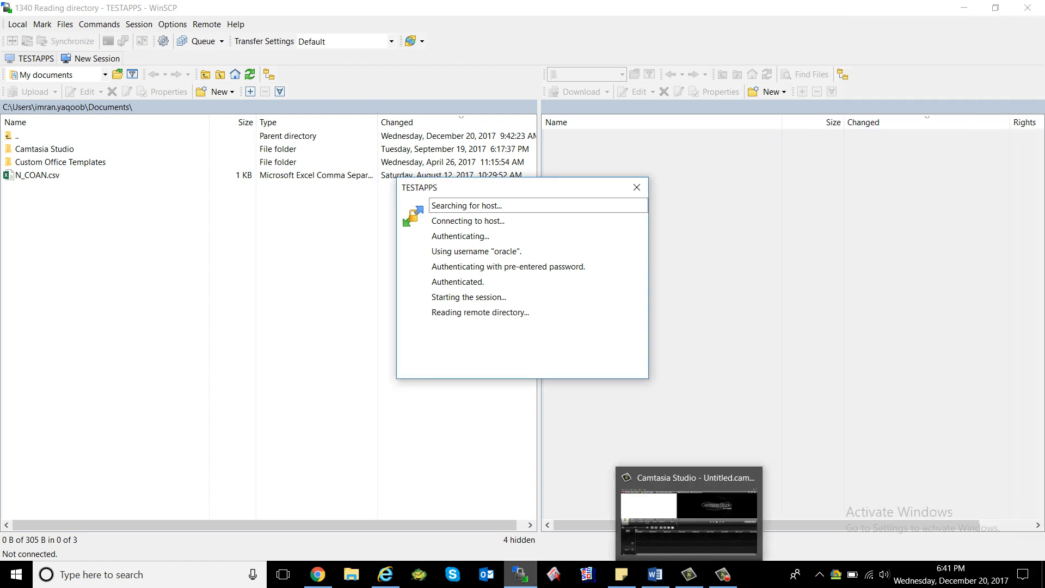
Step: Switch to Chrome and close the two Oracle E-Business Suite documentation pages, keeping the product directory structure page
left_click(318, 575)
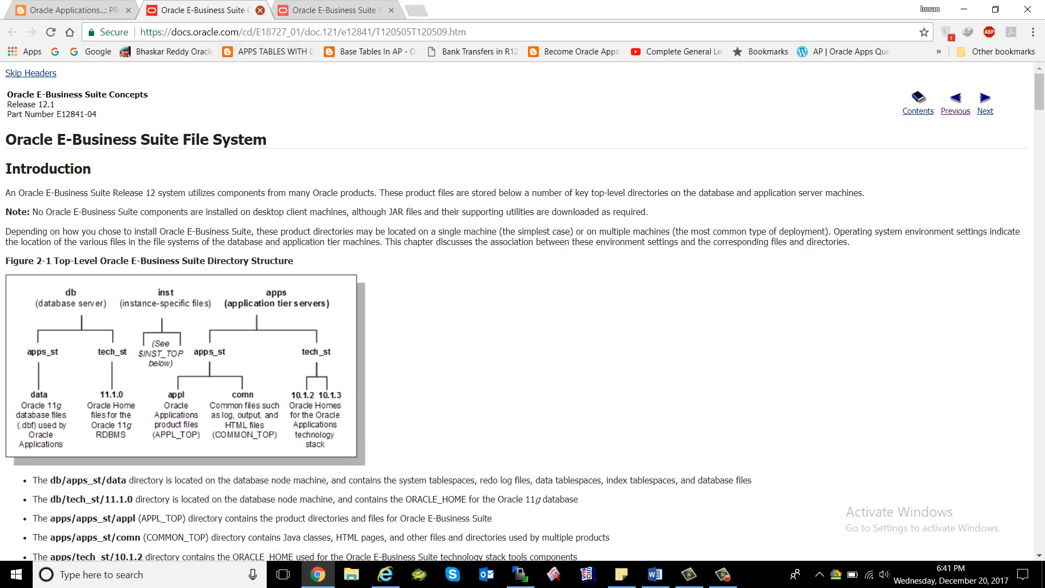
left_click(260, 10)
left_click(260, 10)
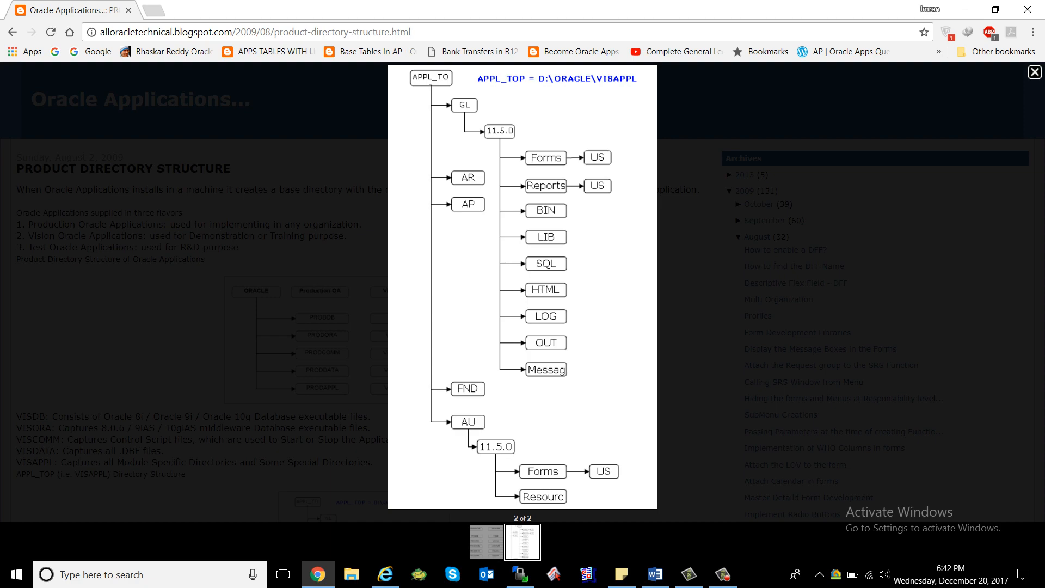
Step: Close the enlarged APPL_TOP directory diagram and switch to WinSCP
key("Escape")
key("alt+Tab")
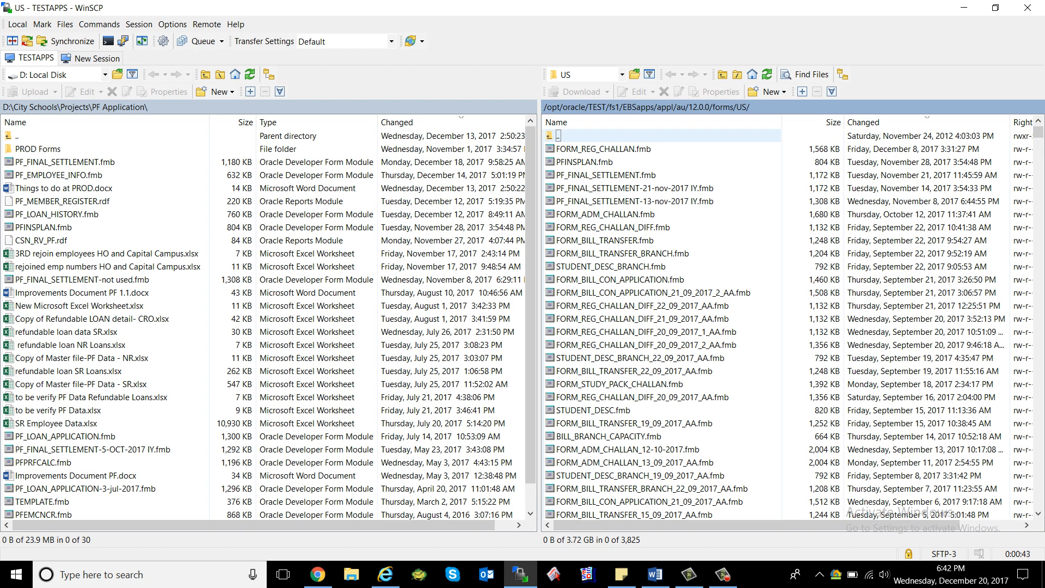
left_click(604, 150)
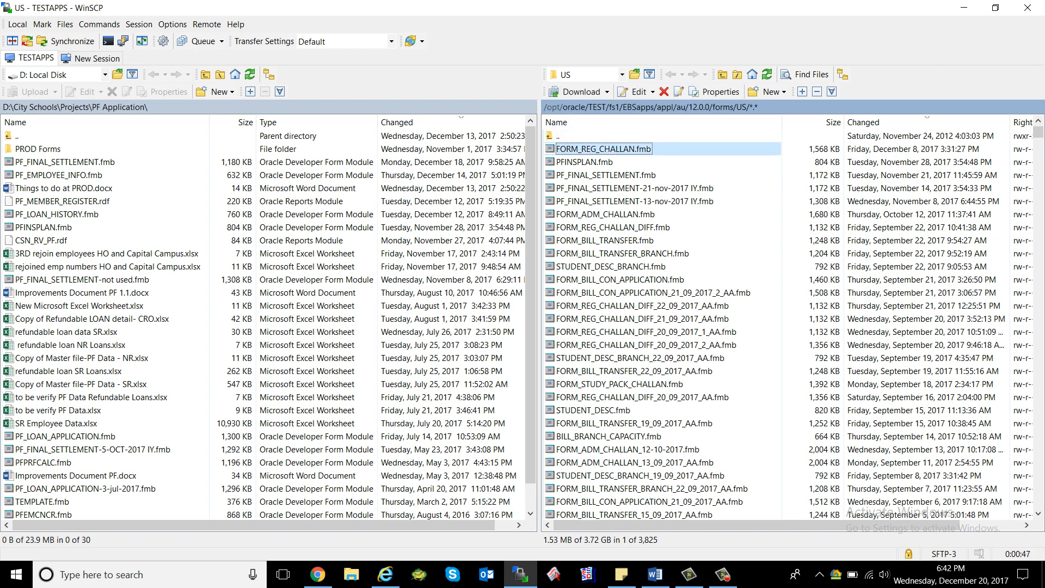
double_click(790, 107)
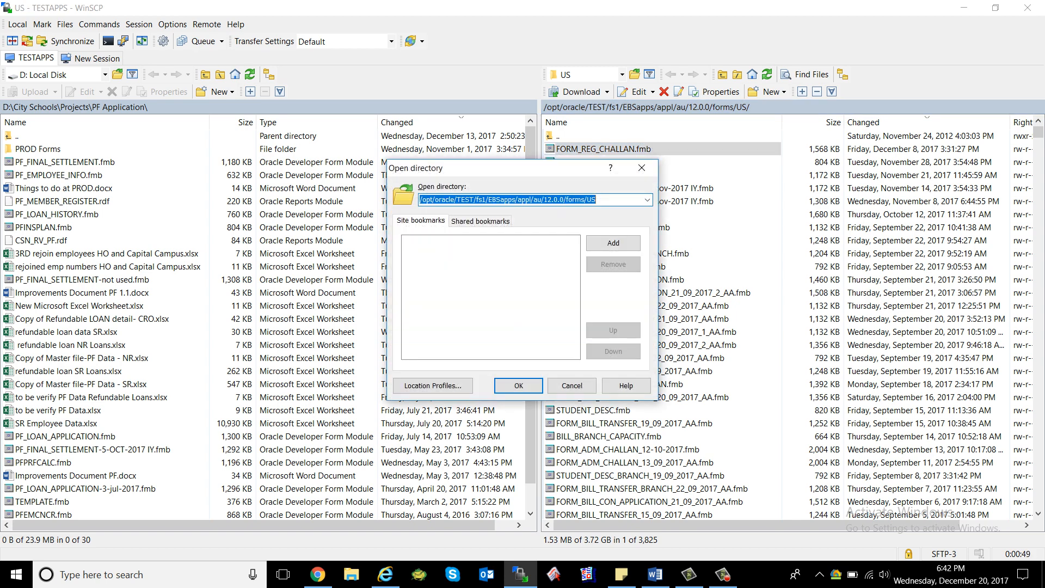
left_click(451, 200)
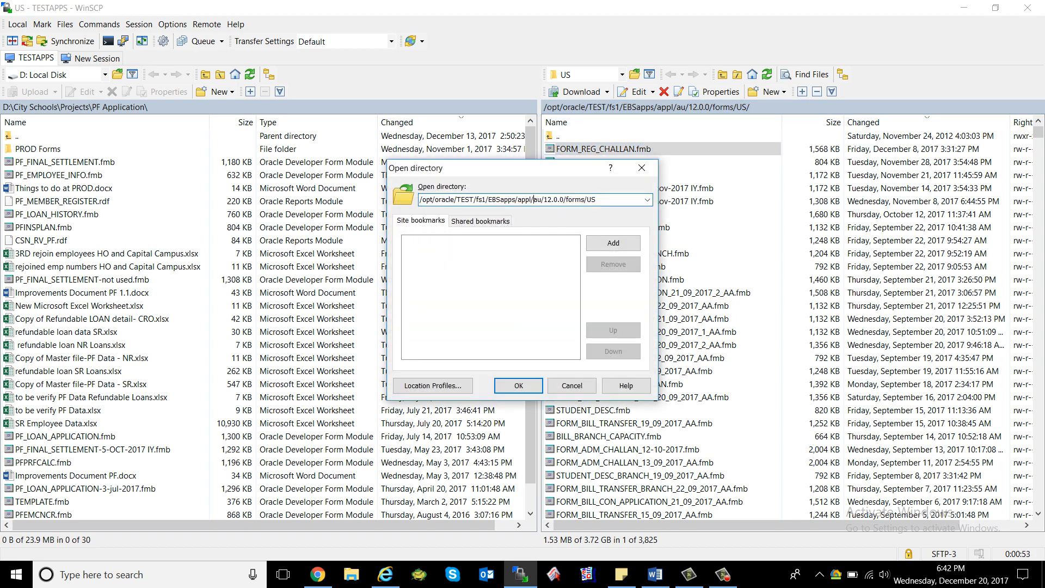
double_click(548, 199)
left_click(572, 385)
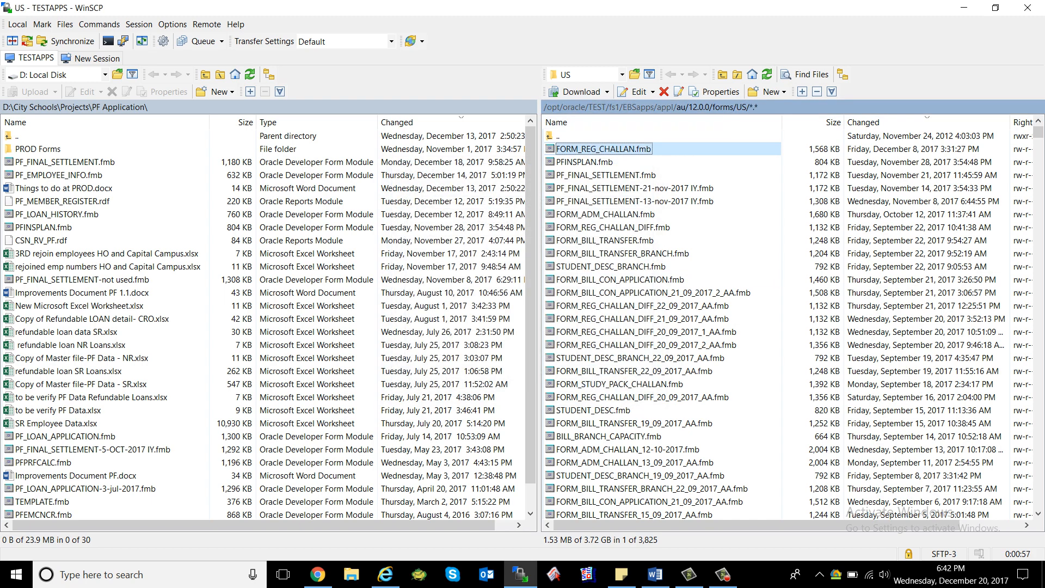
Step: Browse the server to /opt/oracle/TEST/fs1/EBSapps/appl/ap/12.0.0/reports/US and select AP_X_WHT_CSN.rdf
left_click(664, 107)
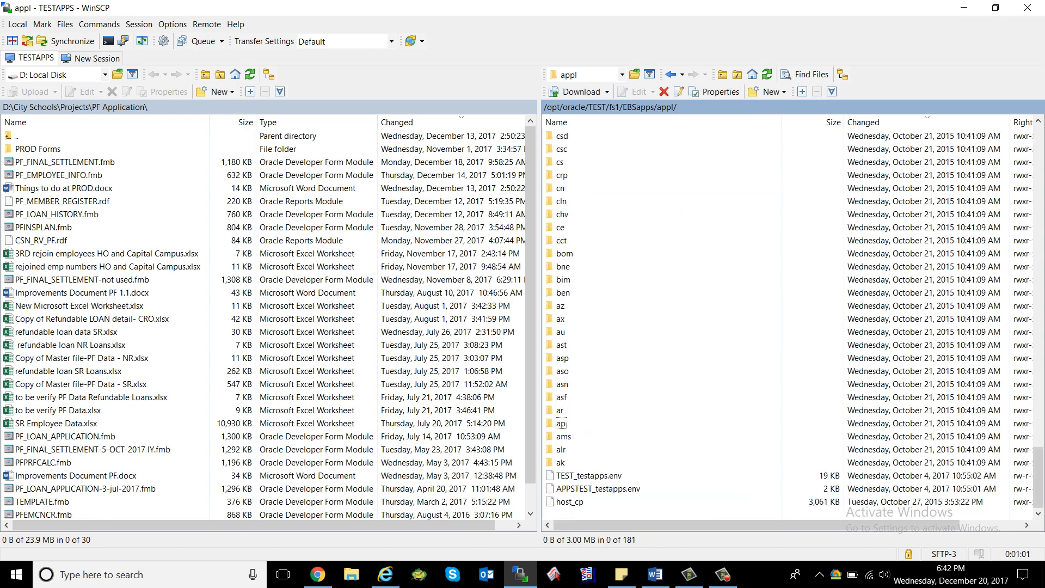
key("Return")
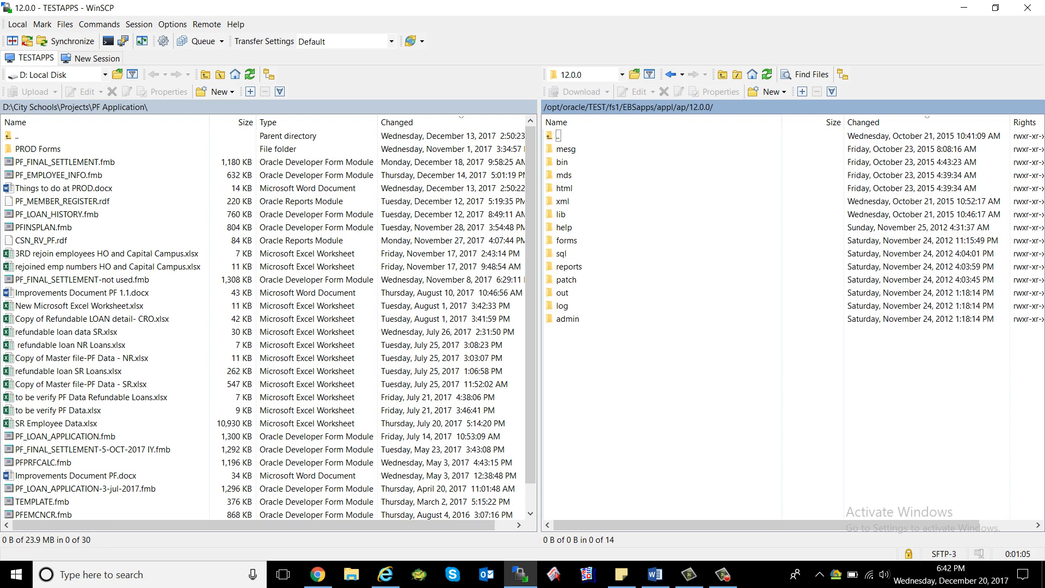
key("Down")
key("r")
key("Return")
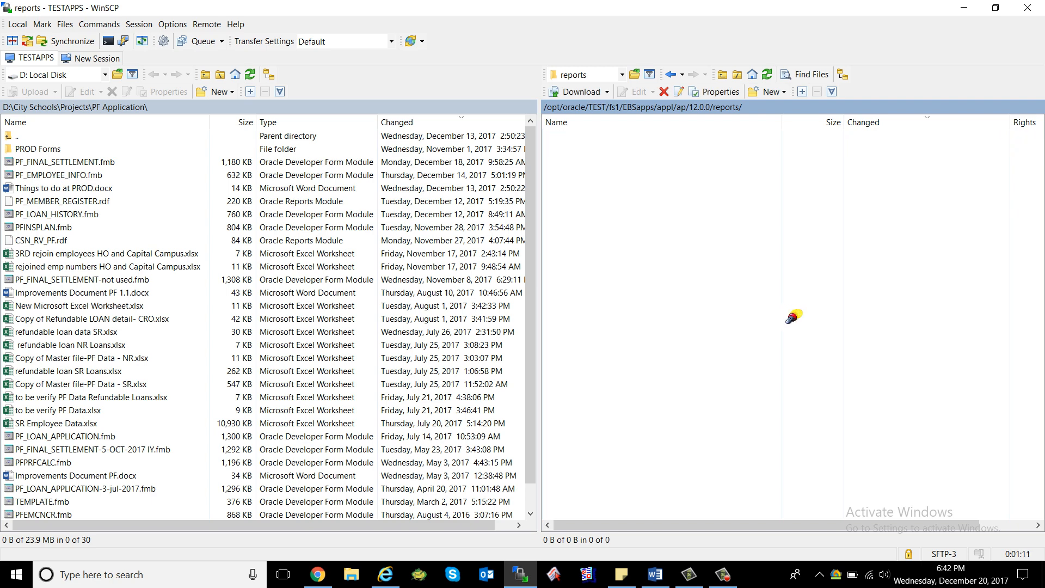
key("Down")
key("Down")
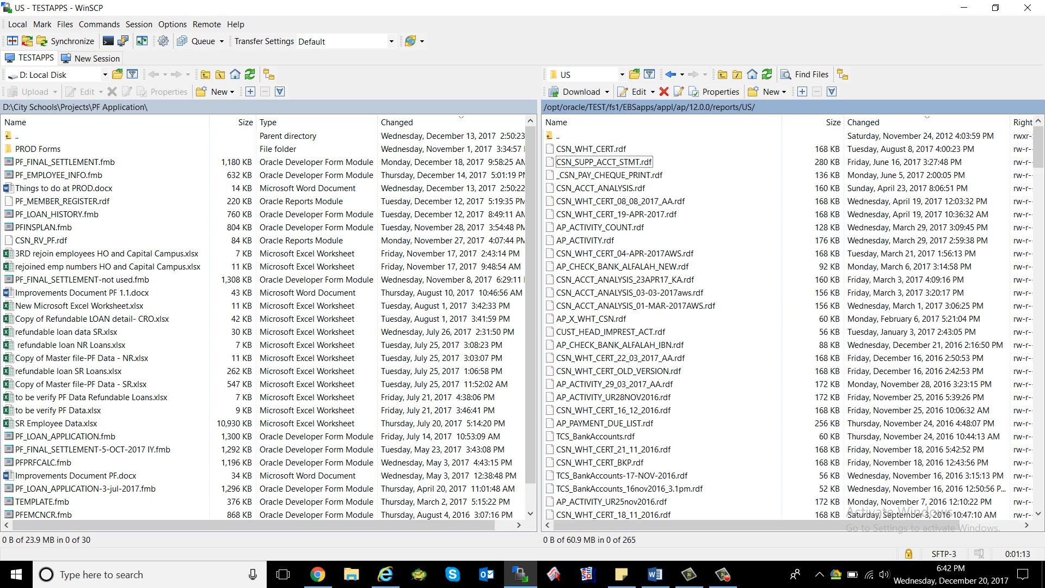
key("Up")
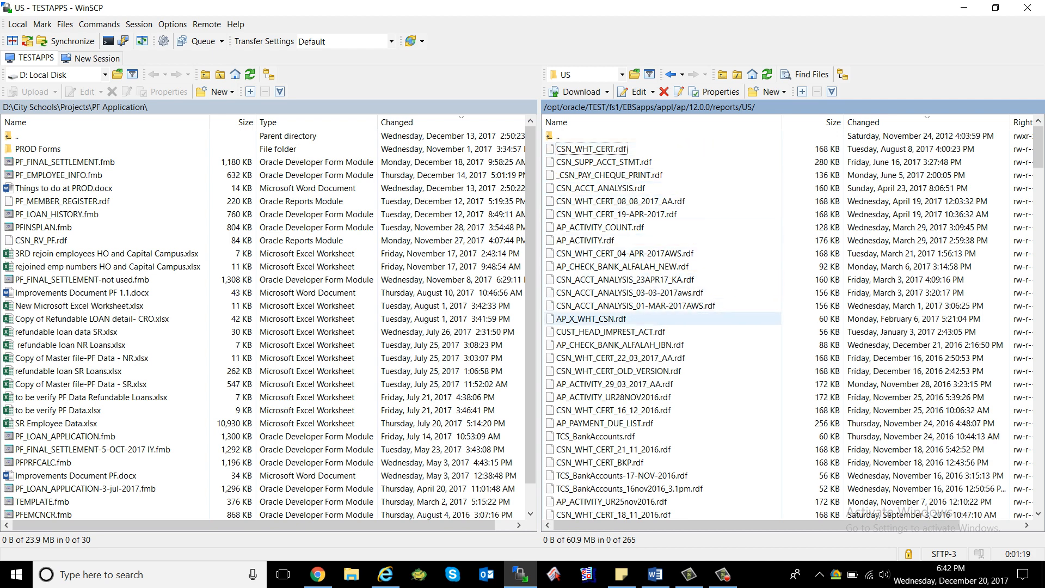
left_click(591, 318)
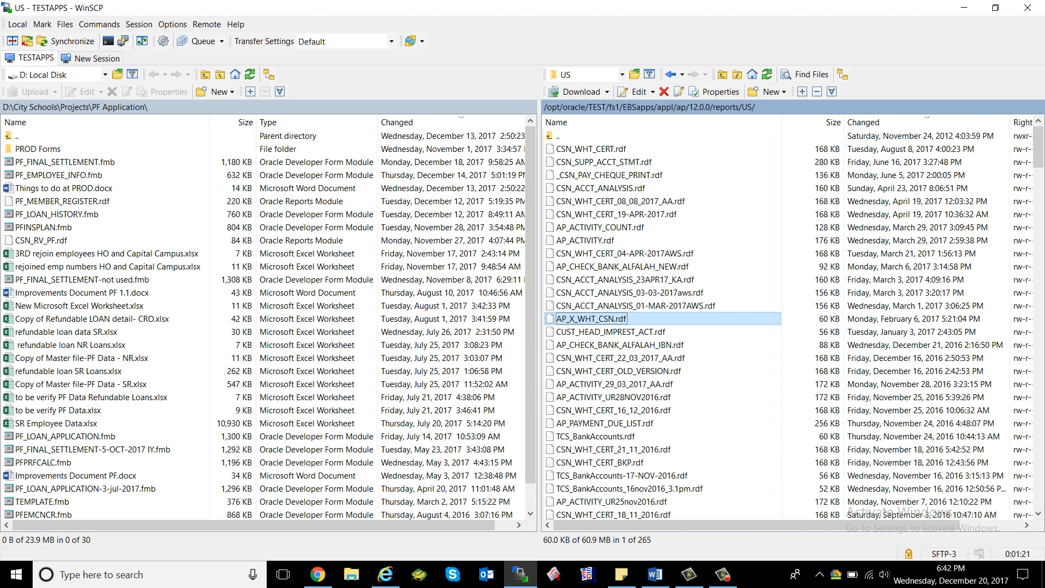
Step: Change the local directory to E:\Oranet\Apps Development
left_click(104, 74)
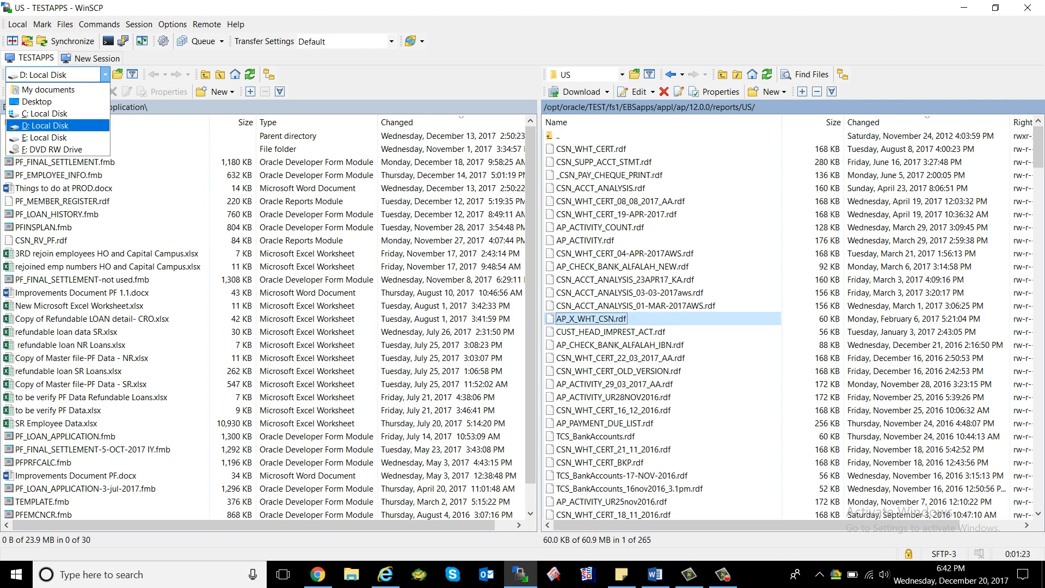
key("Down")
key("Return")
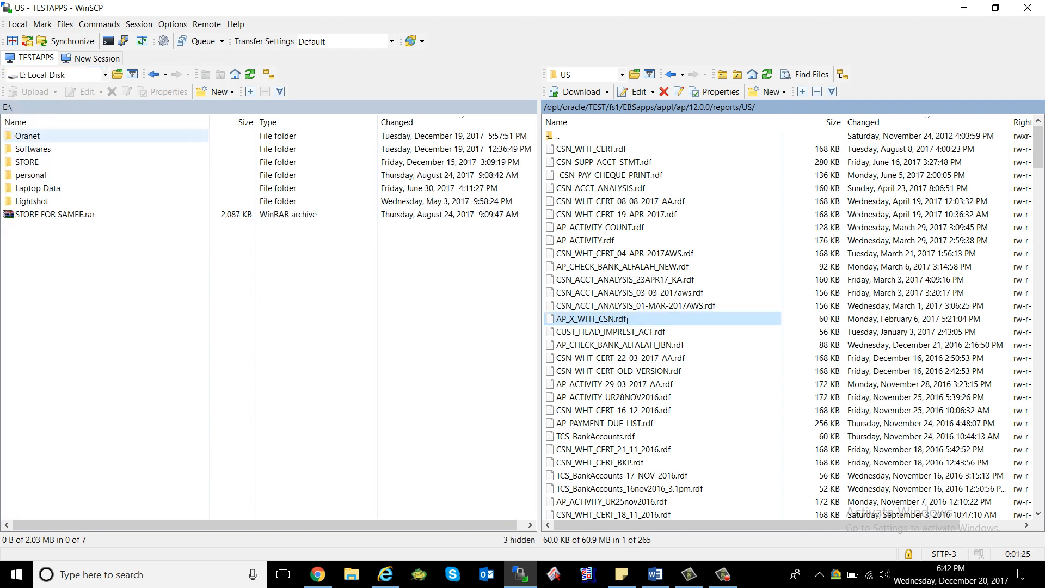
key("Return")
key("Down")
key("Return")
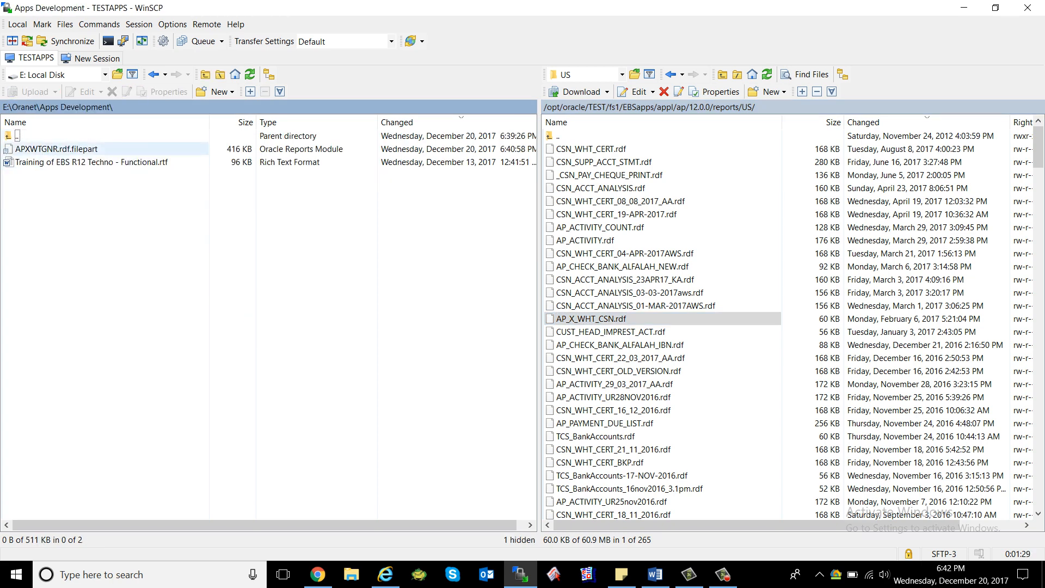
Step: Download AP_X_WHT_CSN.rdf from the server's AP reports folder to the local Apps Development folder
left_click(593, 318)
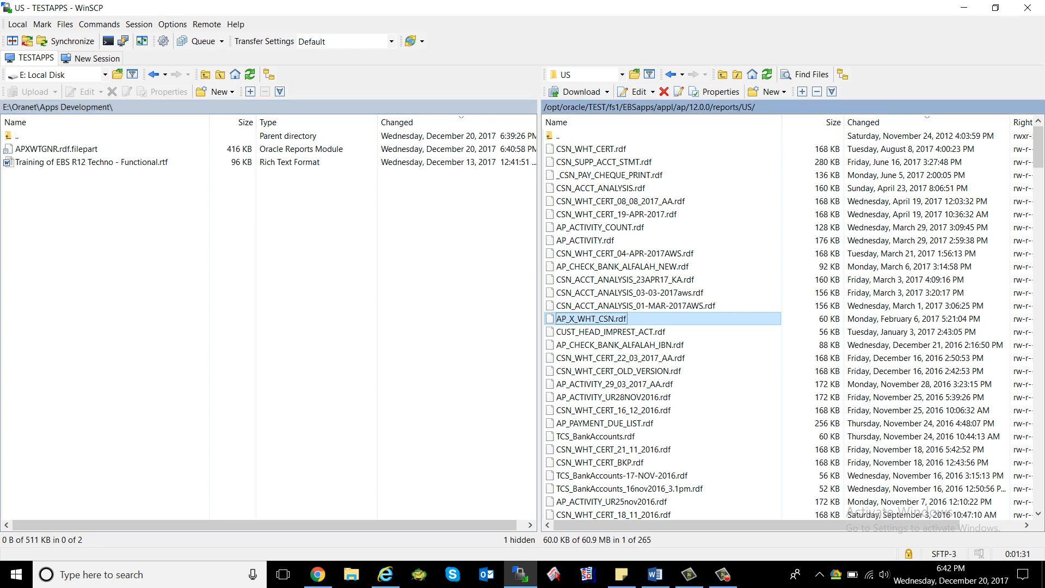
key("F5")
key("Return")
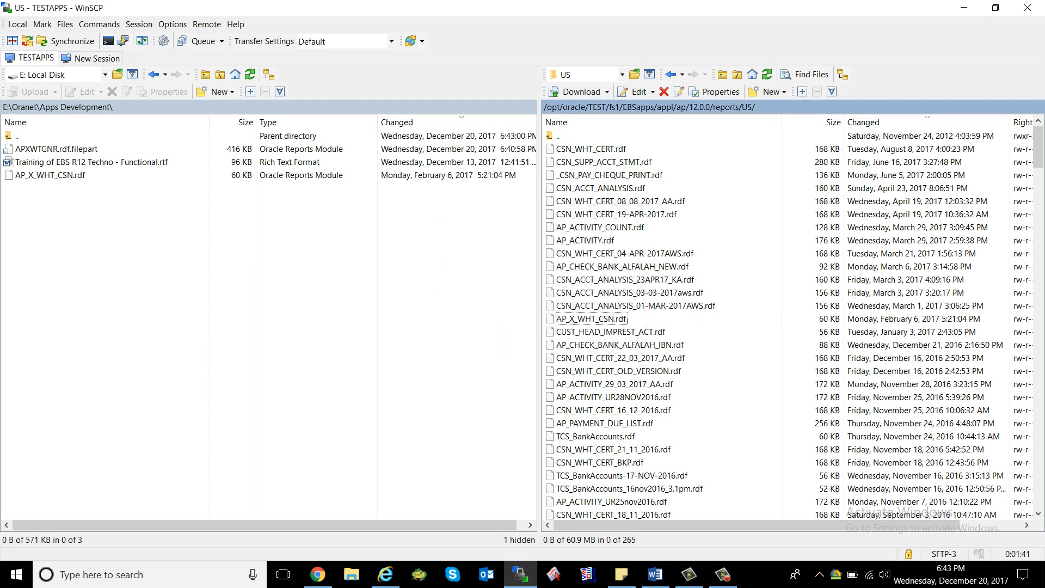
left_click(50, 175)
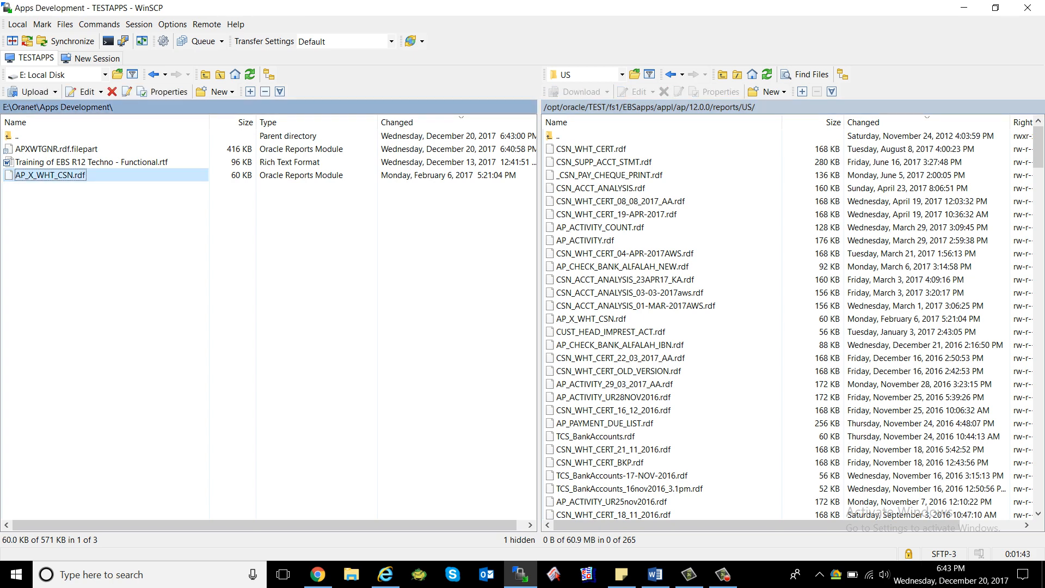
double_click(62, 107)
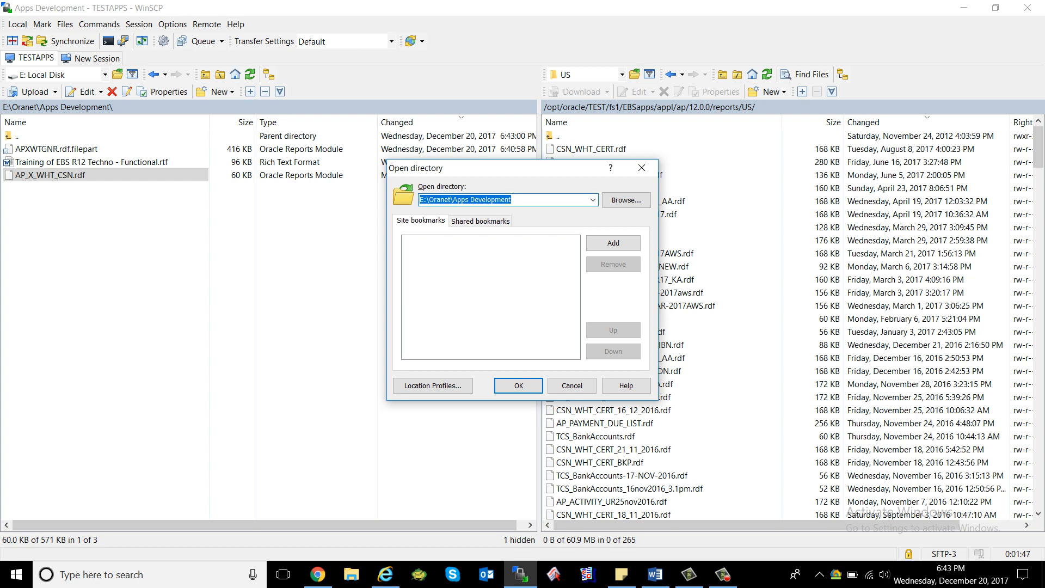
left_click(626, 386)
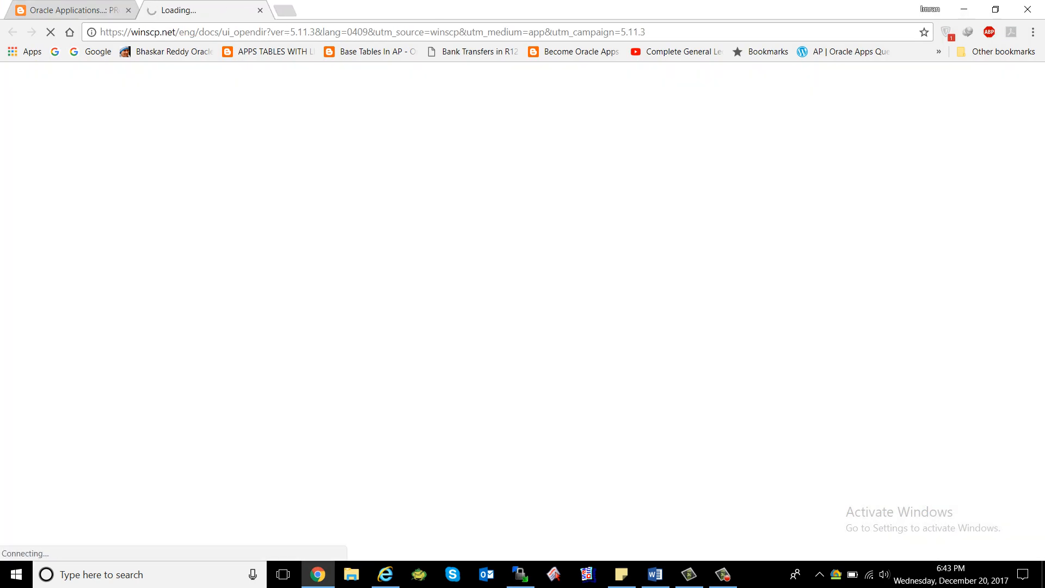
left_click(260, 9)
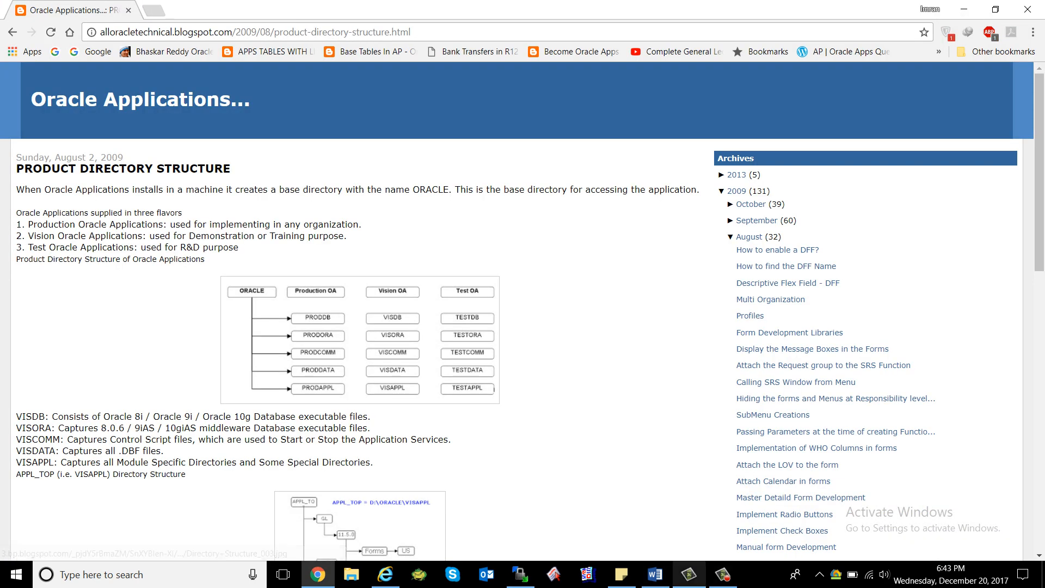
left_click(520, 574)
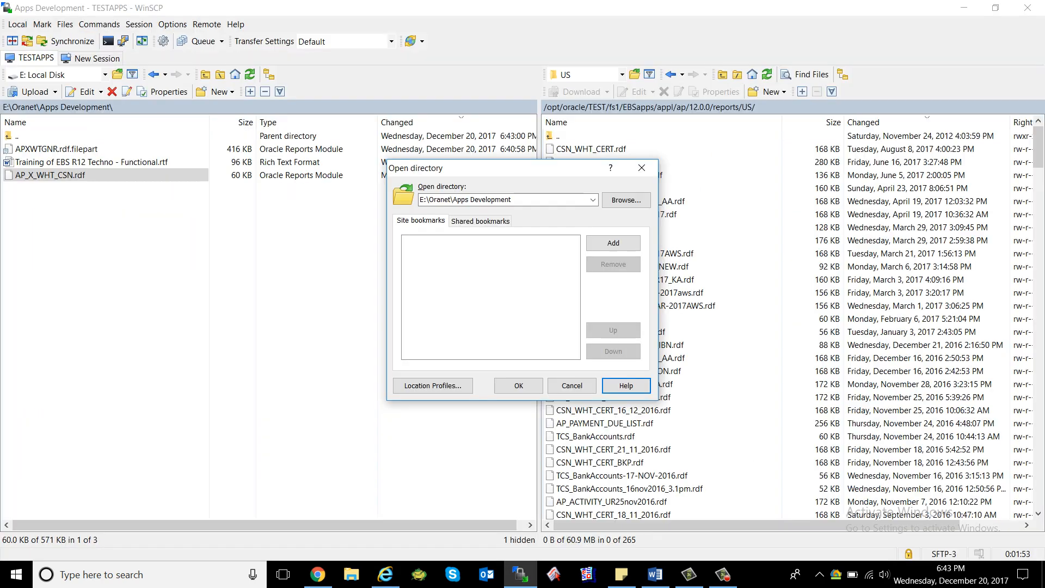
left_click(572, 386)
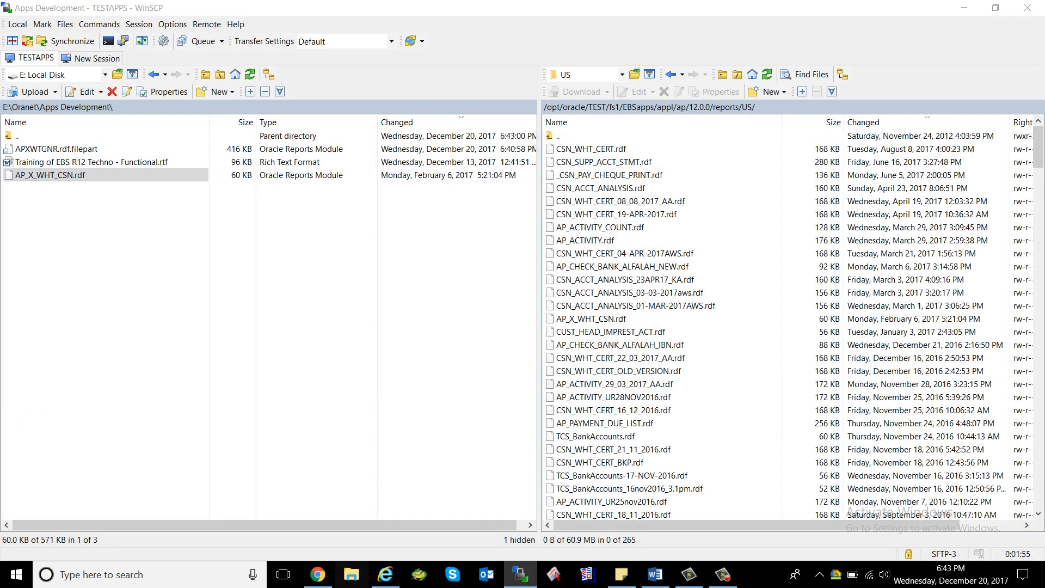
Step: Switch to File Explorer, open E:\Oranet\Apps Development and locate the downloaded AP_X_WHT_CSN report file
left_click(352, 575)
double_click(523, 195)
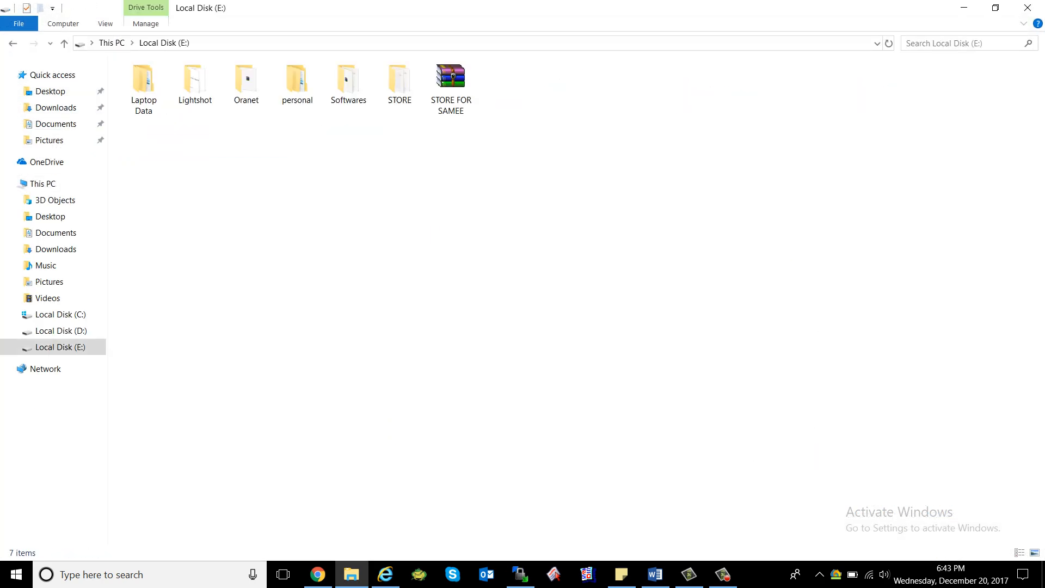
double_click(246, 82)
double_click(157, 100)
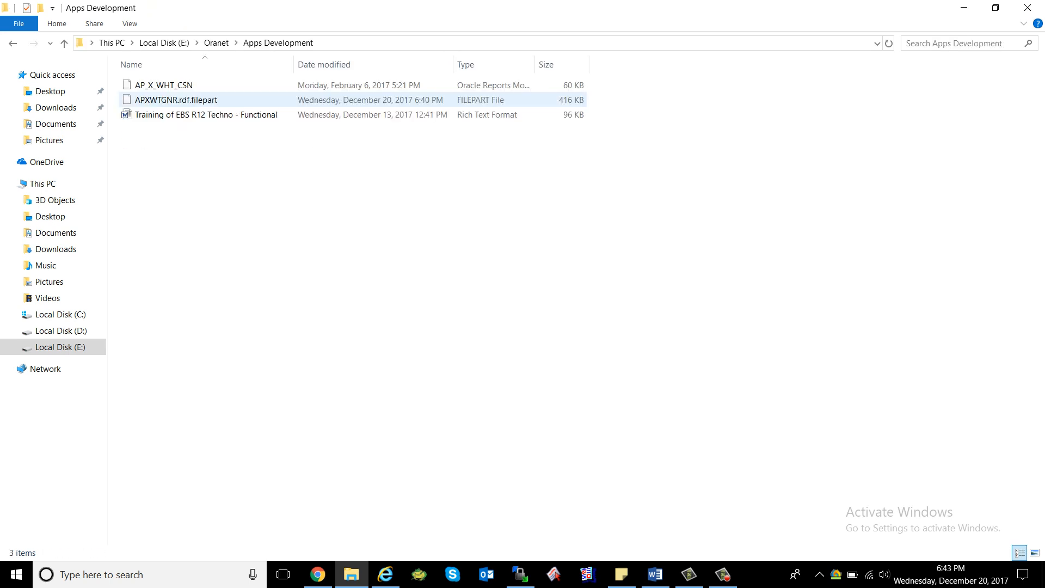
left_click(164, 86)
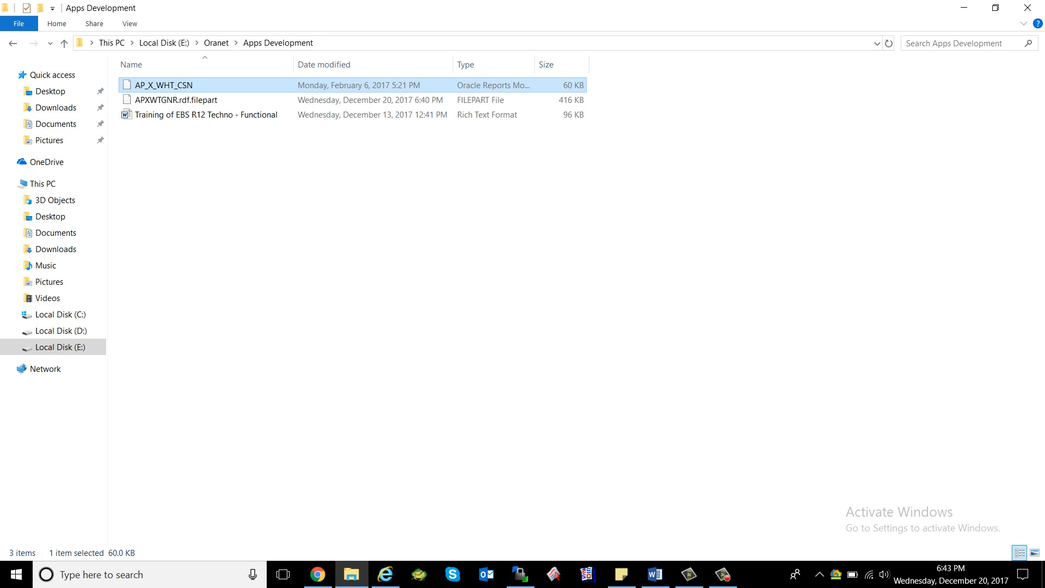
right_click(274, 164)
left_click(299, 221)
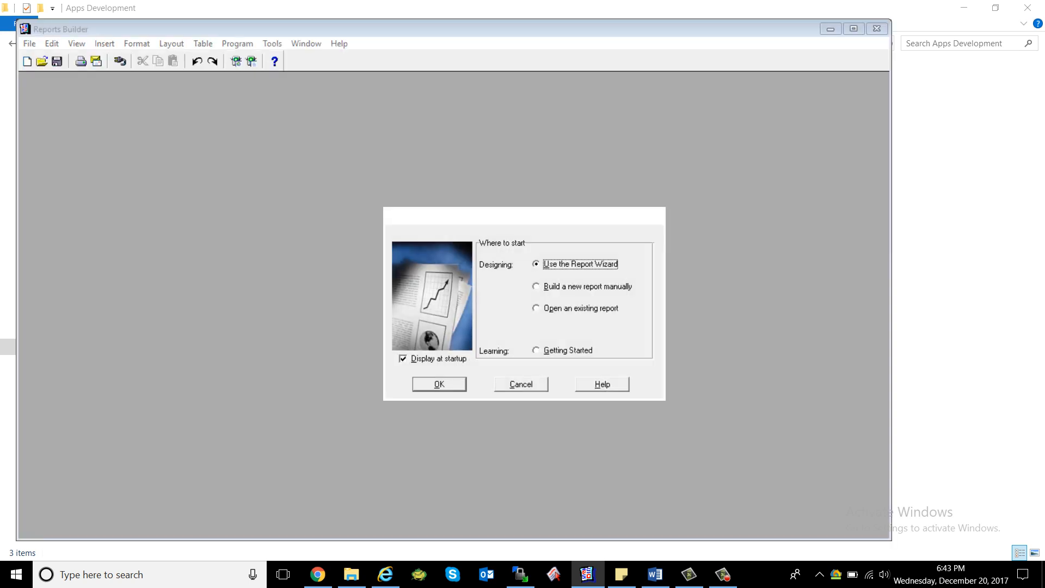
Step: In Reports Builder, open the existing report AP_X_WHT_CSN from E:\Oranet\Apps Development
key("Down")
key("Down")
key("Return")
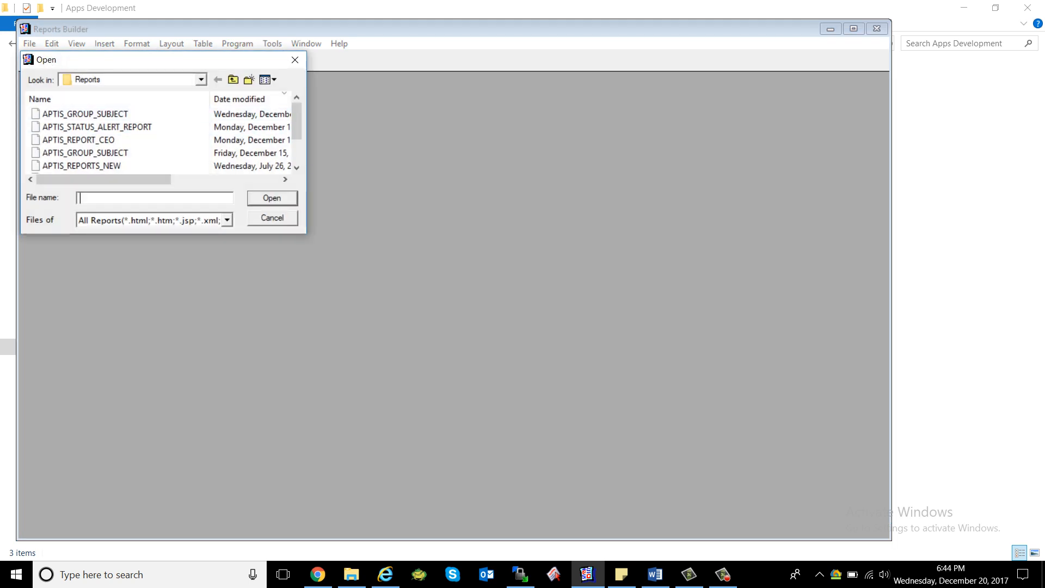
left_click(201, 80)
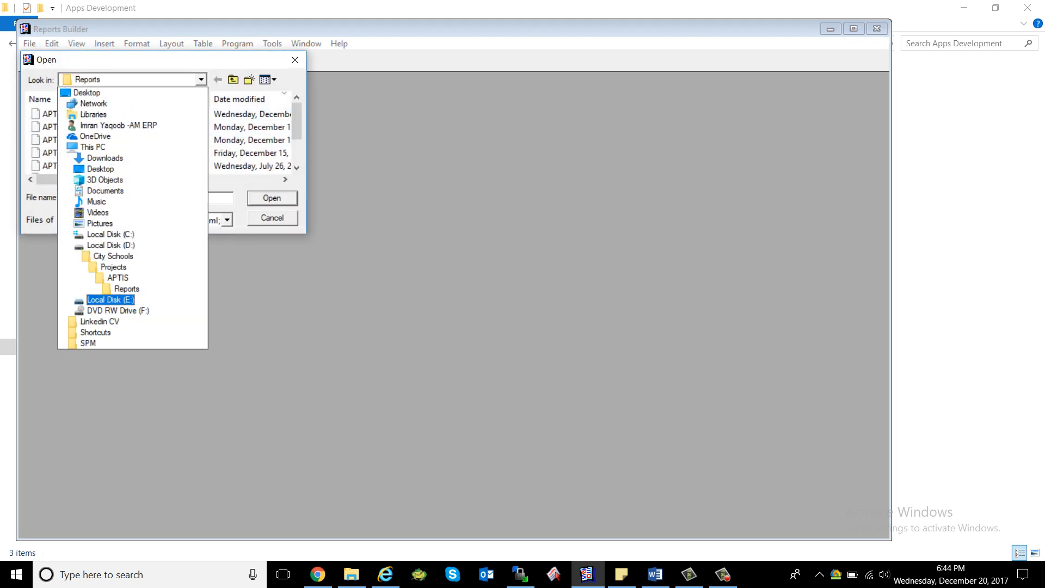
left_click(110, 299)
left_click(81, 140)
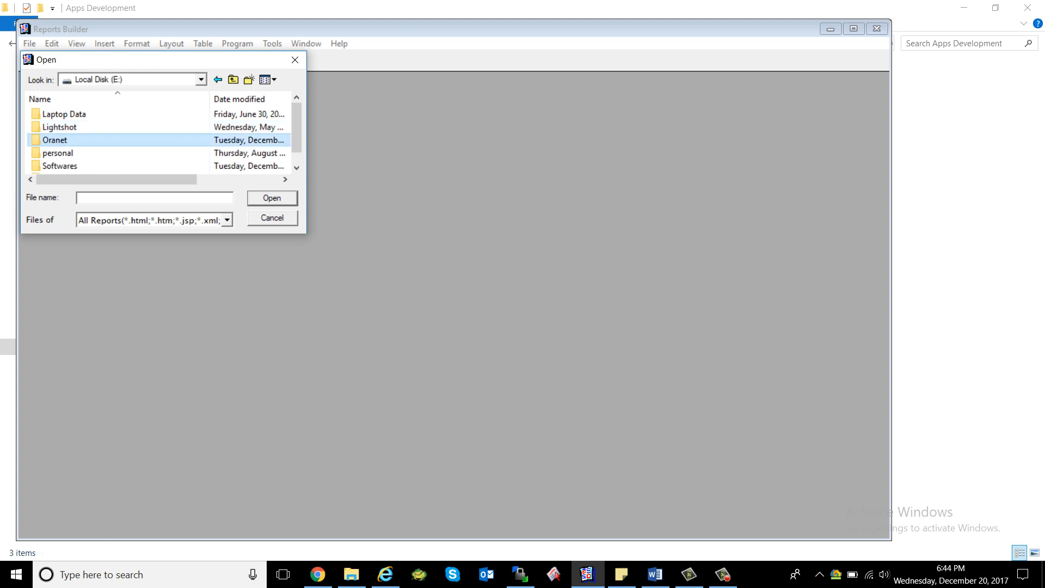
double_click(82, 140)
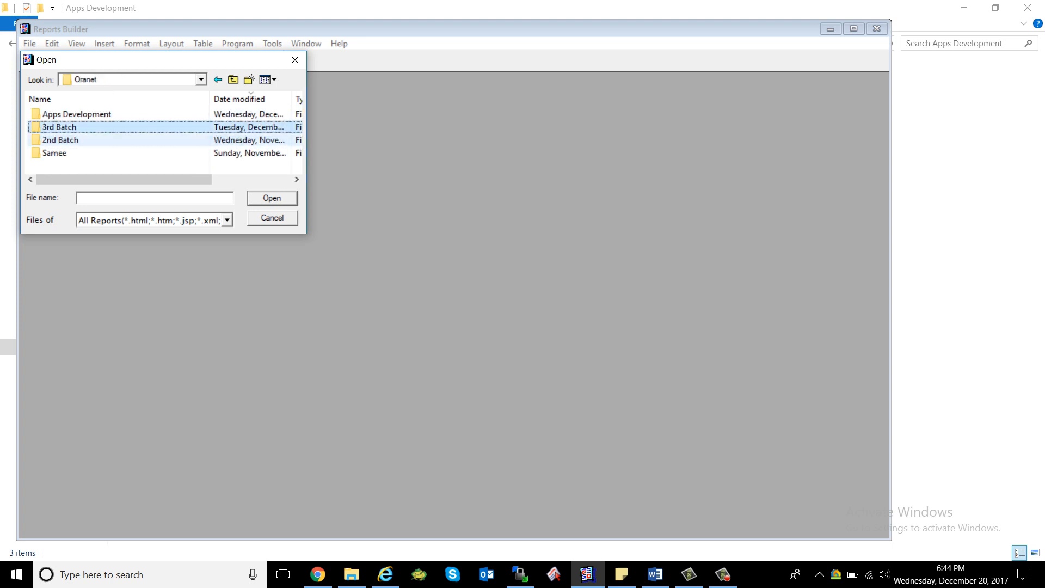
double_click(38, 114)
left_click(38, 113)
double_click(39, 113)
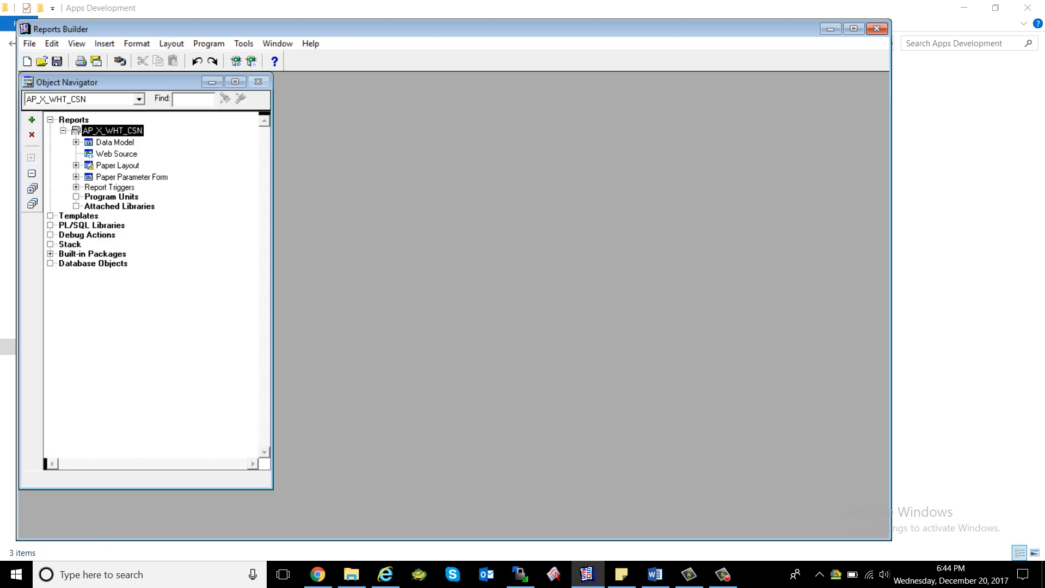
Step: Maximize Reports Builder, view the report's Paper Layout at full size and switch to its Data Model
double_click(195, 31)
left_click(99, 144)
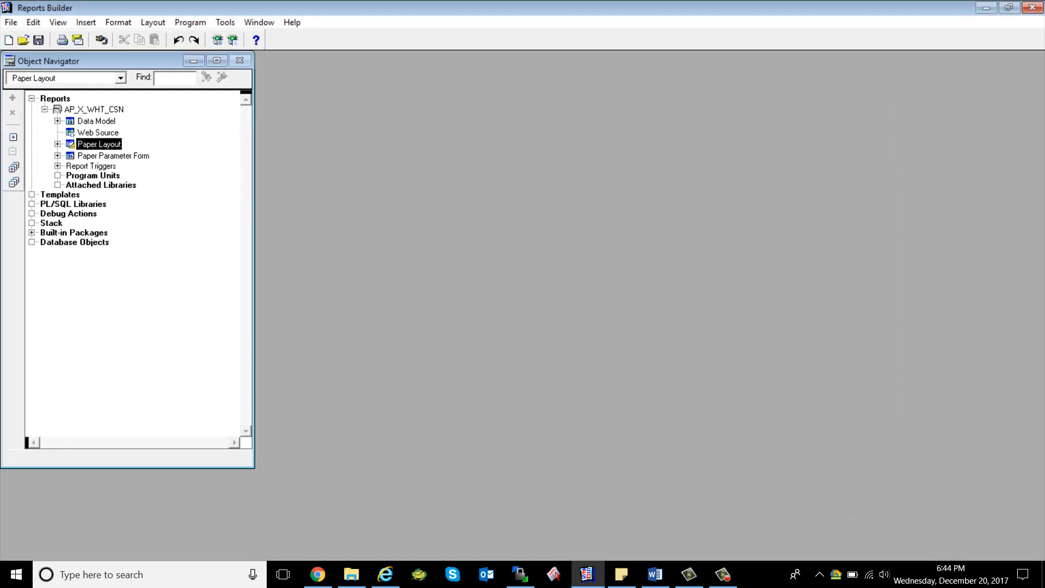
double_click(71, 144)
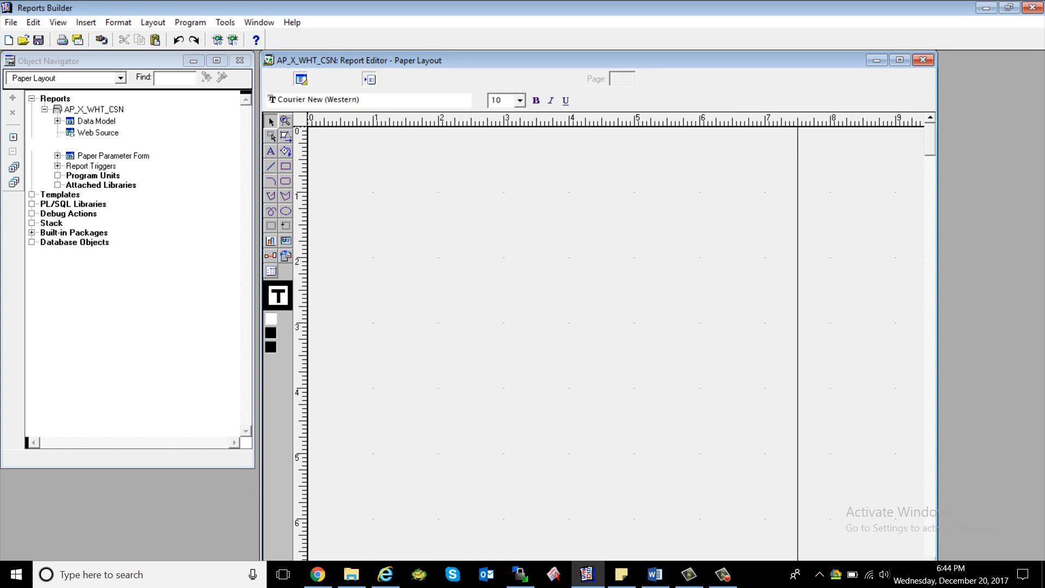
double_click(430, 61)
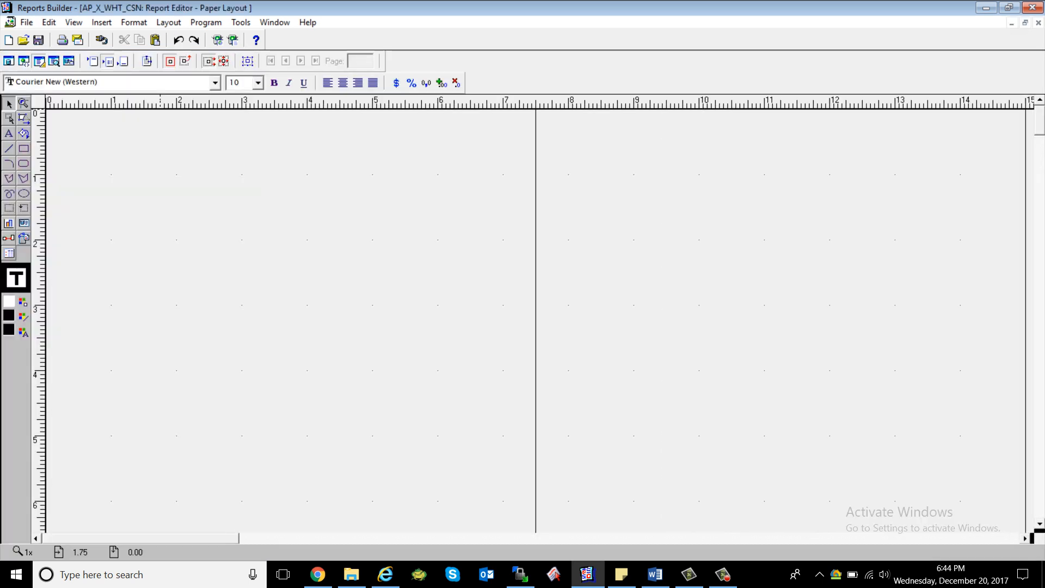
left_click(9, 61)
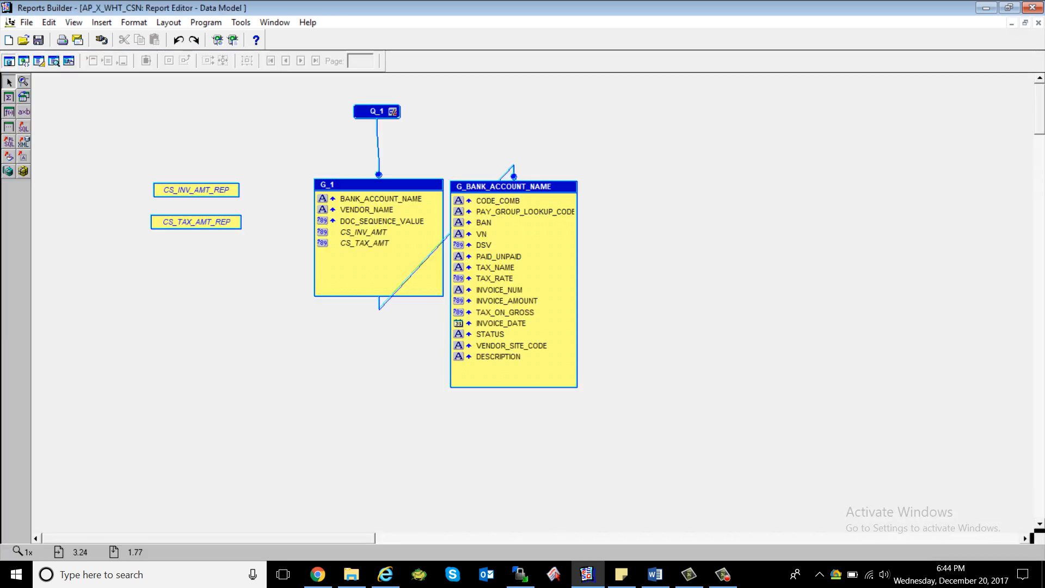
Step: Review the SQL query statement behind Q_1 in the Data Model and close it without changes
double_click(376, 112)
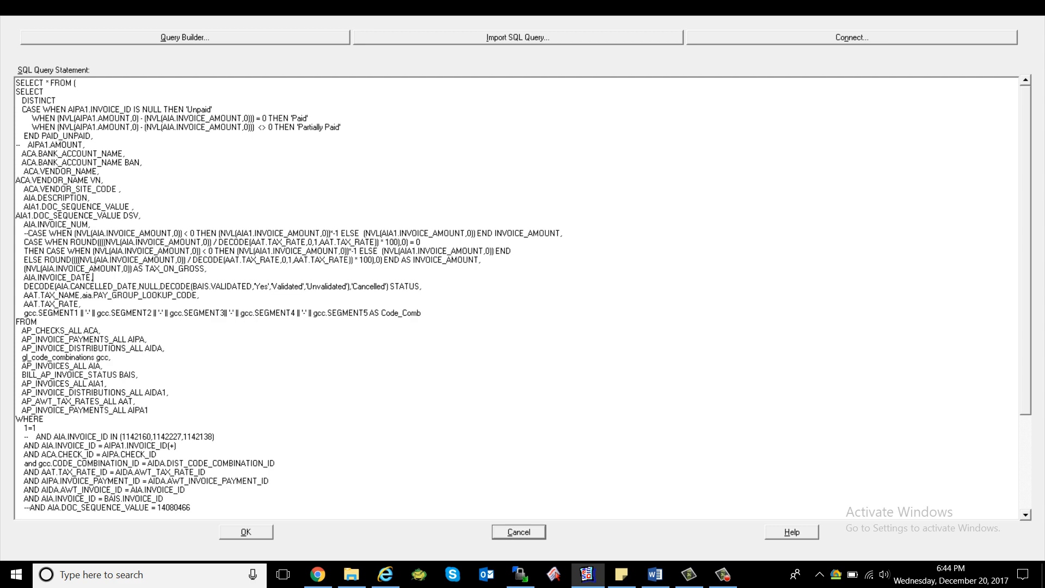
key("Escape")
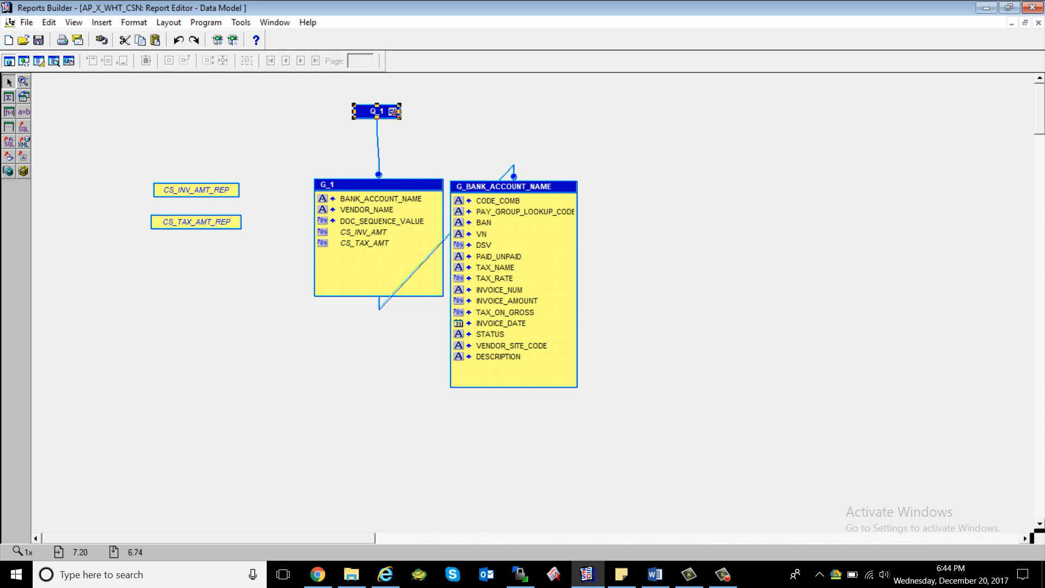
Step: Save the AP_X_WHT_CSN report in Reports Builder and switch back to WinSCP
left_click(520, 574)
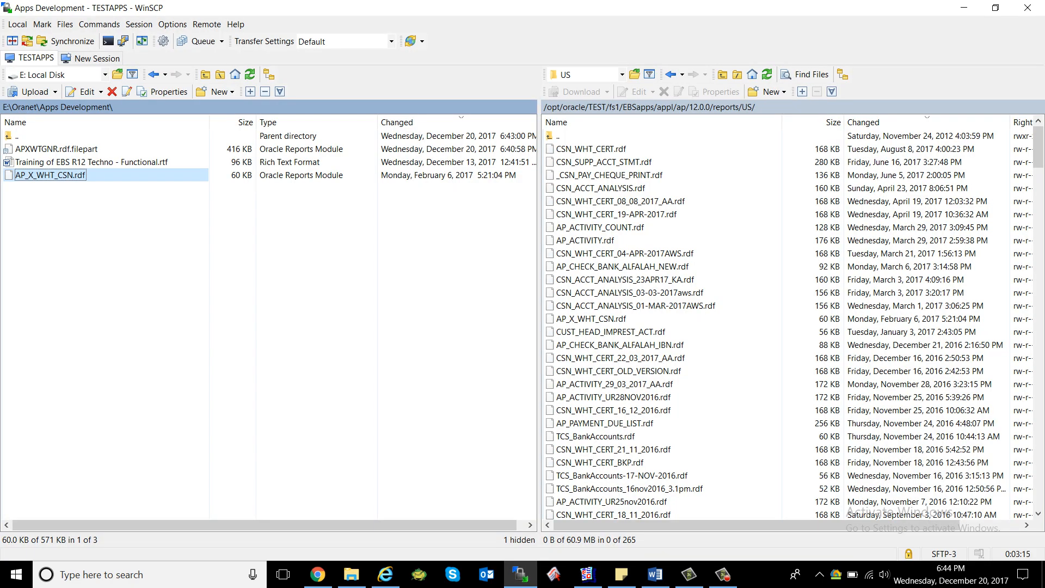
left_click(587, 575)
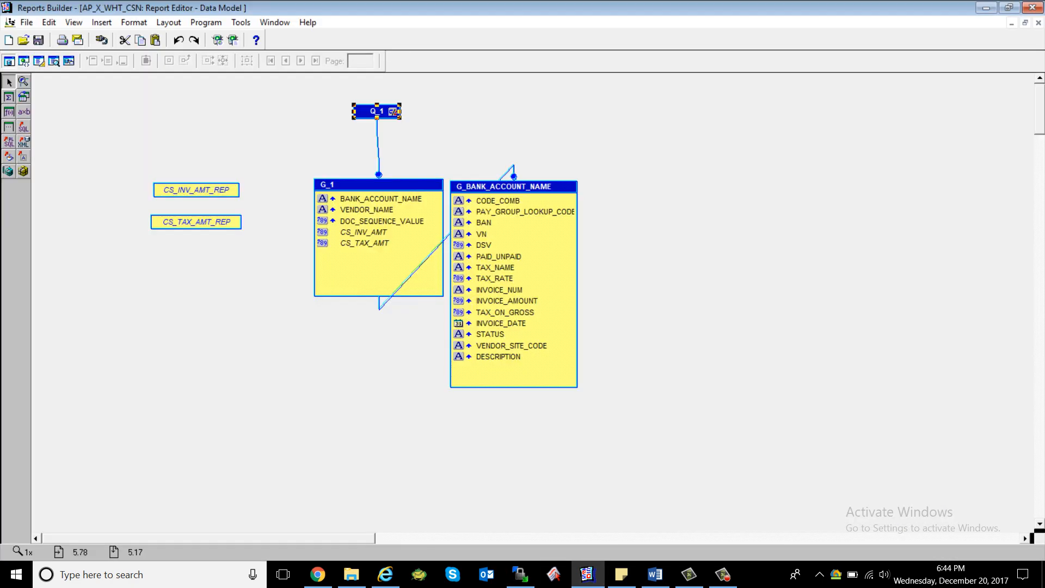
left_click(520, 574)
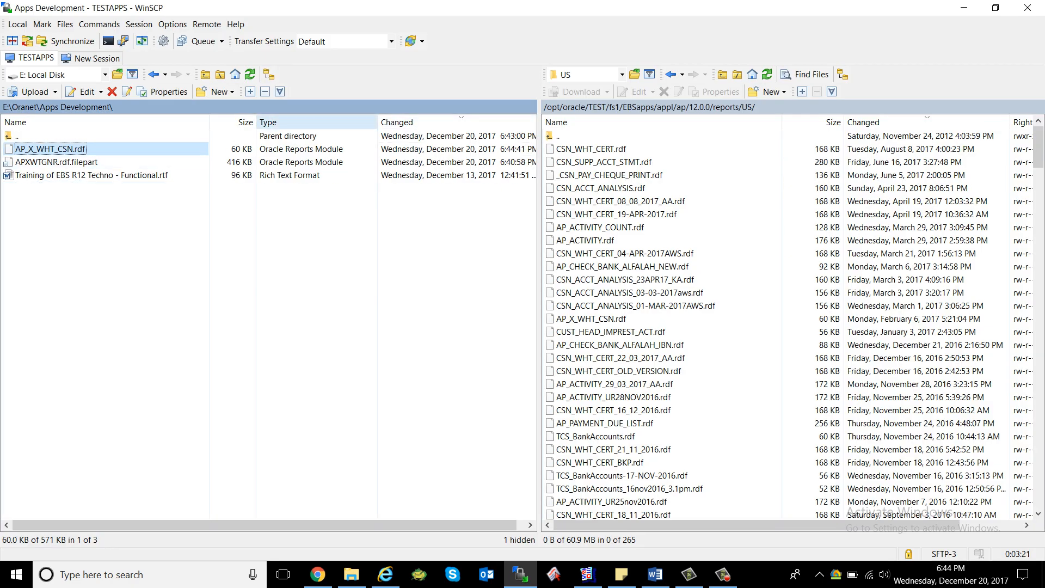
Step: Narrow the local Type column and look at the upload options for the local AP_X_WHT_CSN.rdf without uploading
left_click_drag(378, 123, 332, 123)
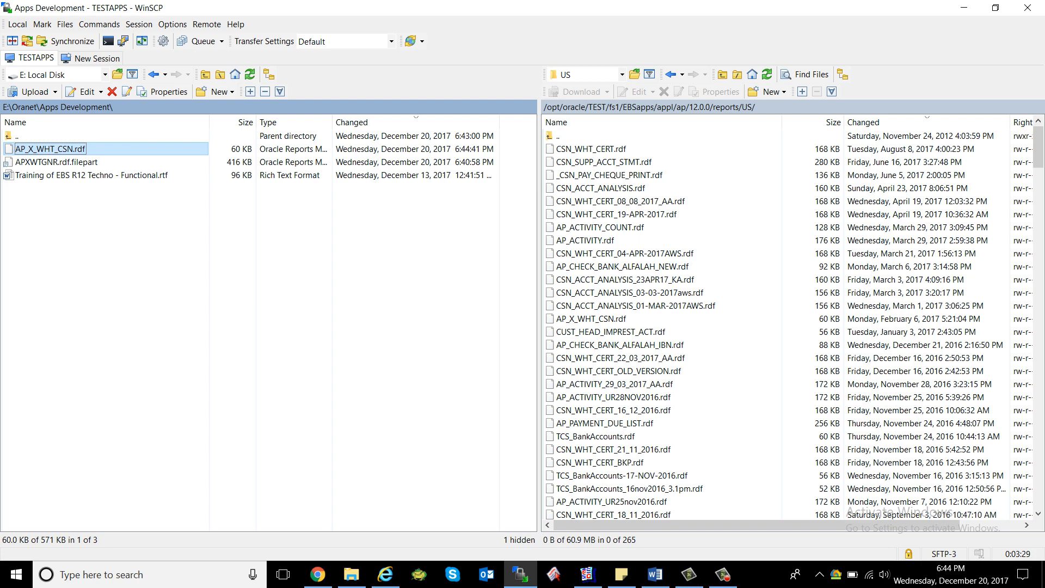
right_click(119, 150)
mouse_move(180, 186)
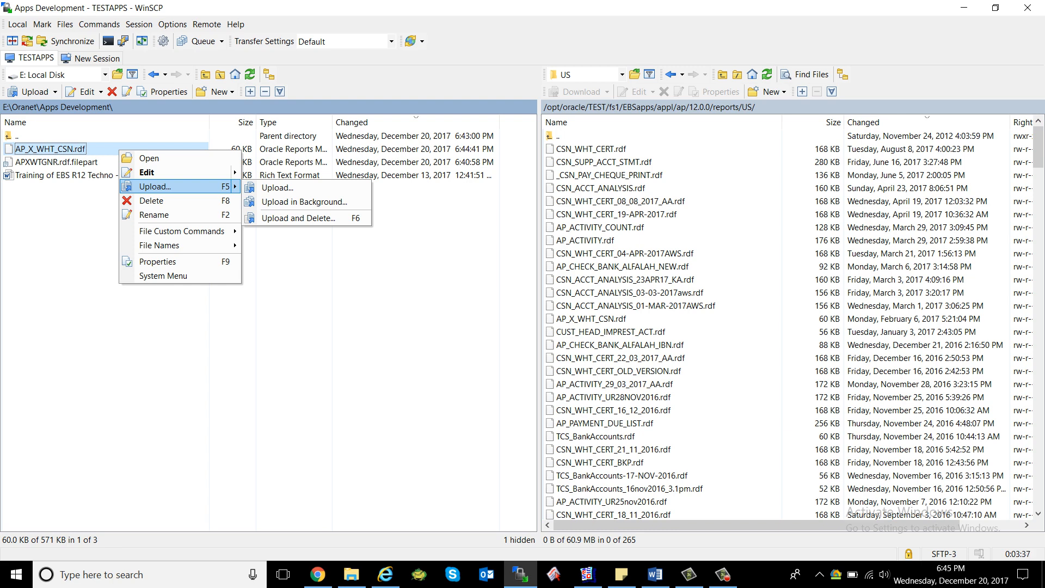
left_click(294, 305)
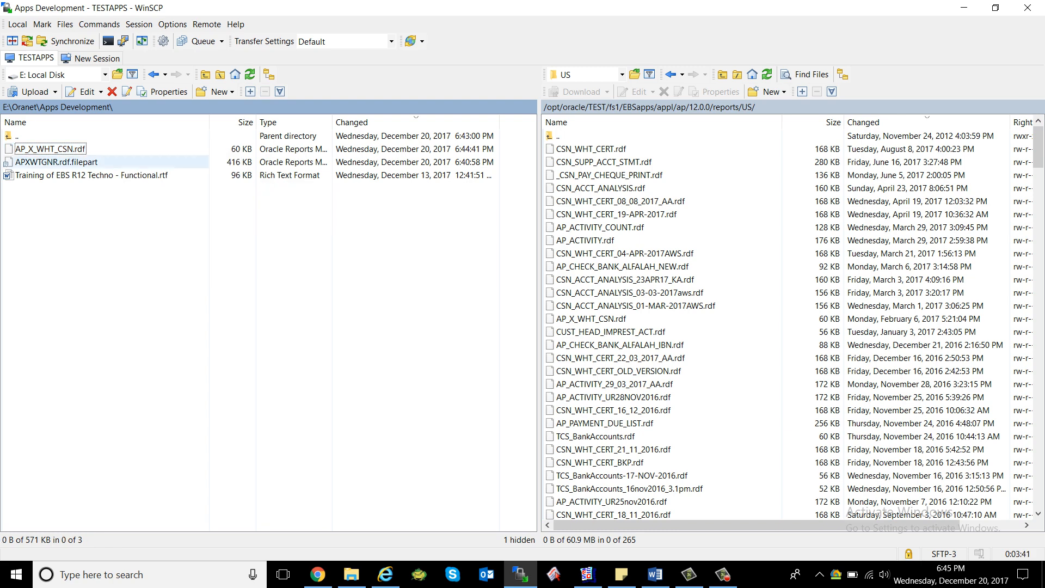
Step: Rename the server's AP_X_WHT_CSN.rdf in reports/US as AP_X_WHT_CSN-20-DEC-2017 IY.rdf to keep it as a backup
left_click(54, 149)
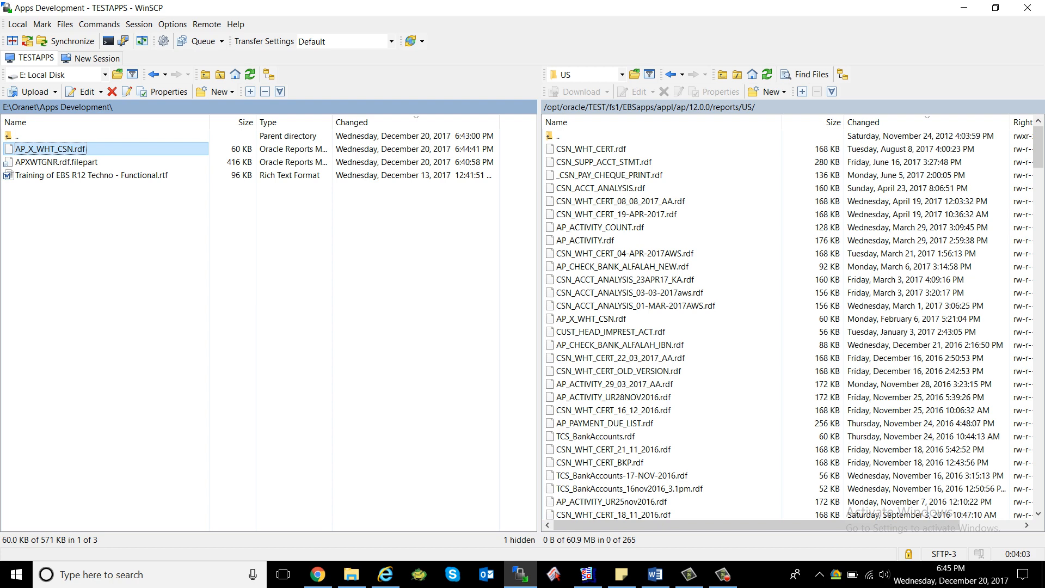
left_click(592, 319)
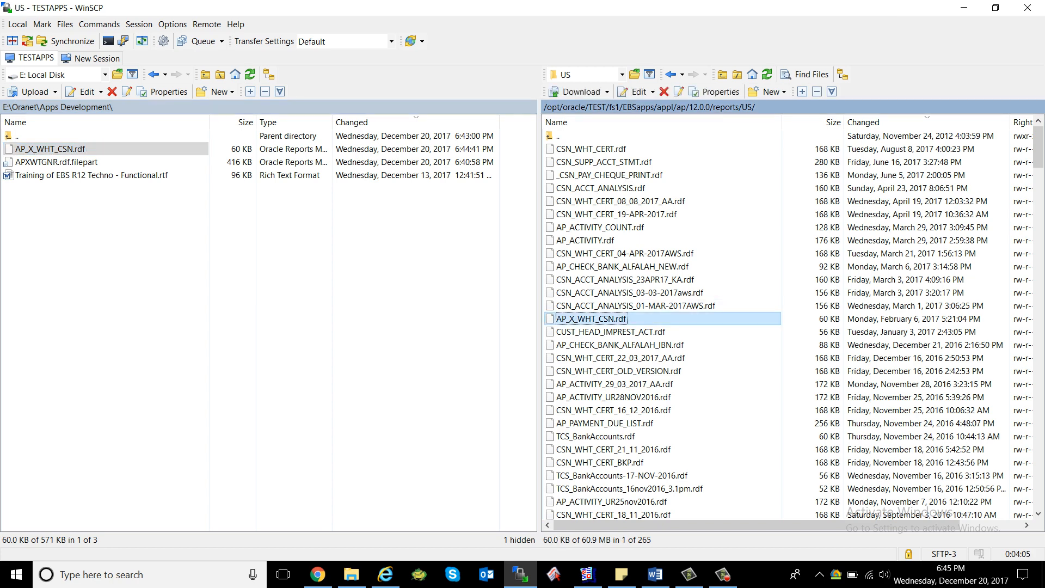
key("F2")
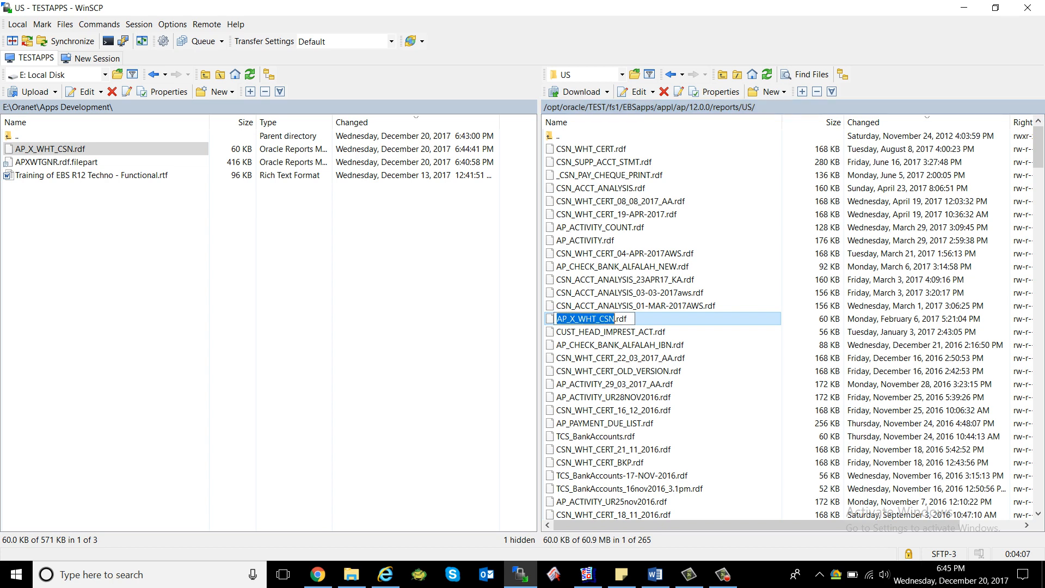
key("Right")
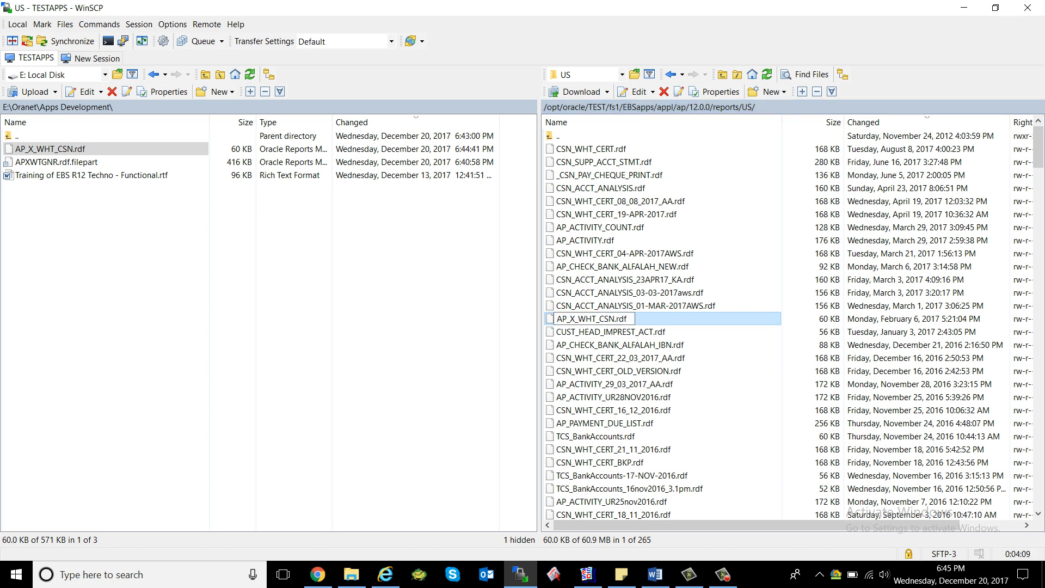
type("-20-DEC-0")
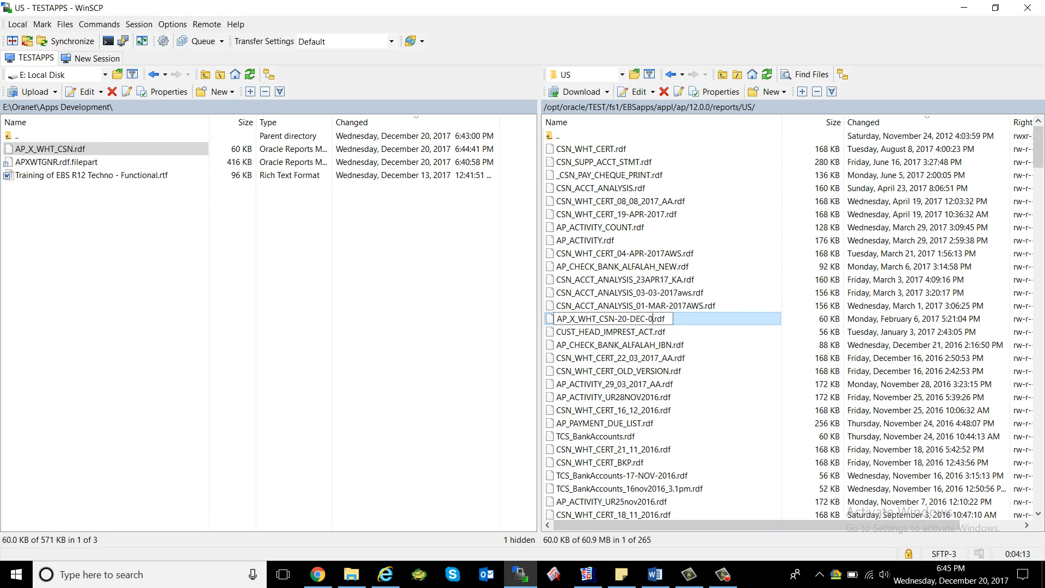
type("017 ")
type("Y")
key("BackSpace")
key("BackSpace")
key("BackSpace")
type("IY")
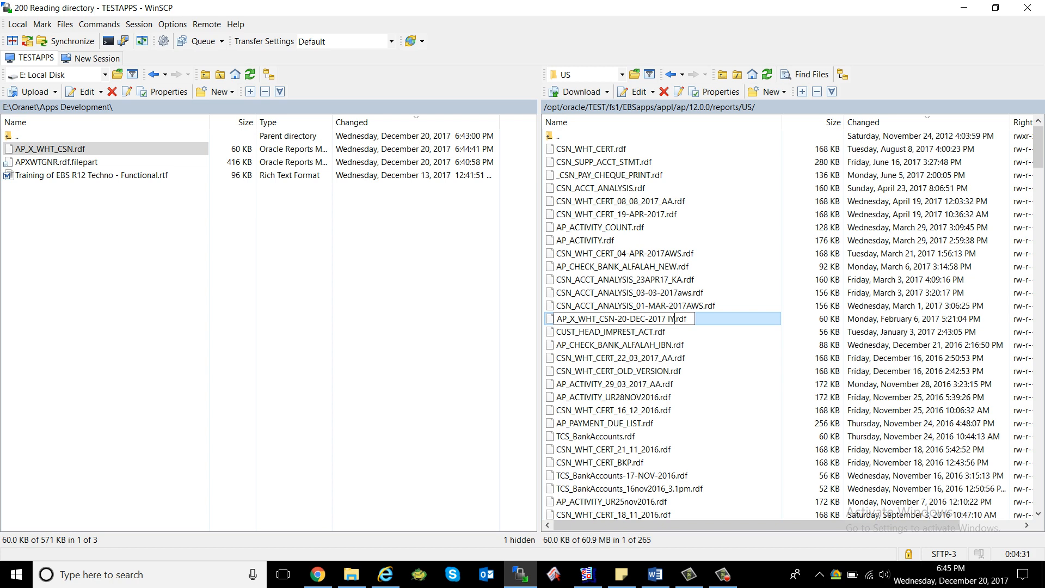
left_click(779, 318)
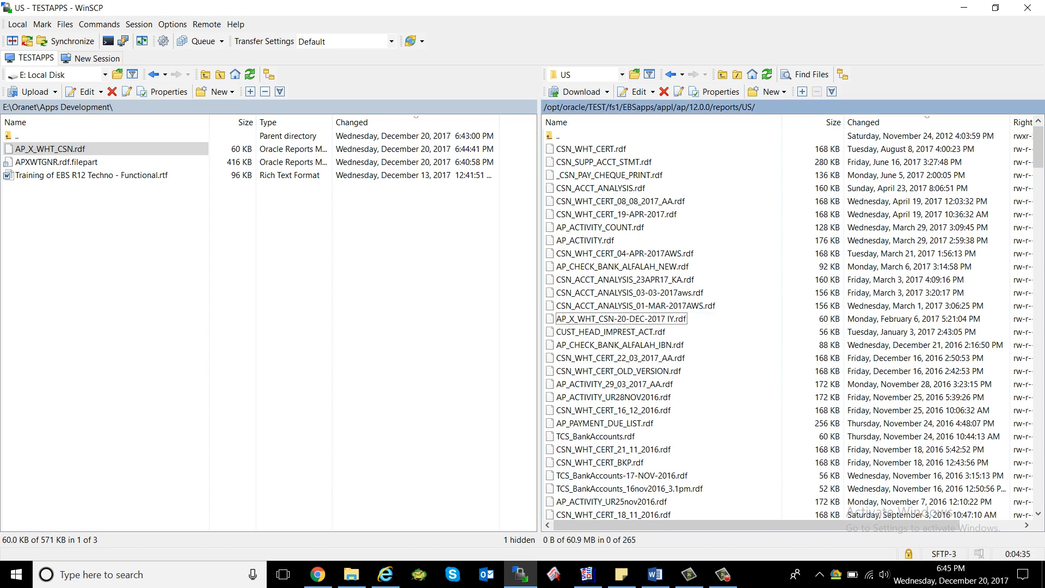
Step: Upload the local AP_X_WHT_CSN.rdf to the server's AP reports/US folder, reconnect the stalled session and select the uploaded file
left_click(60, 148)
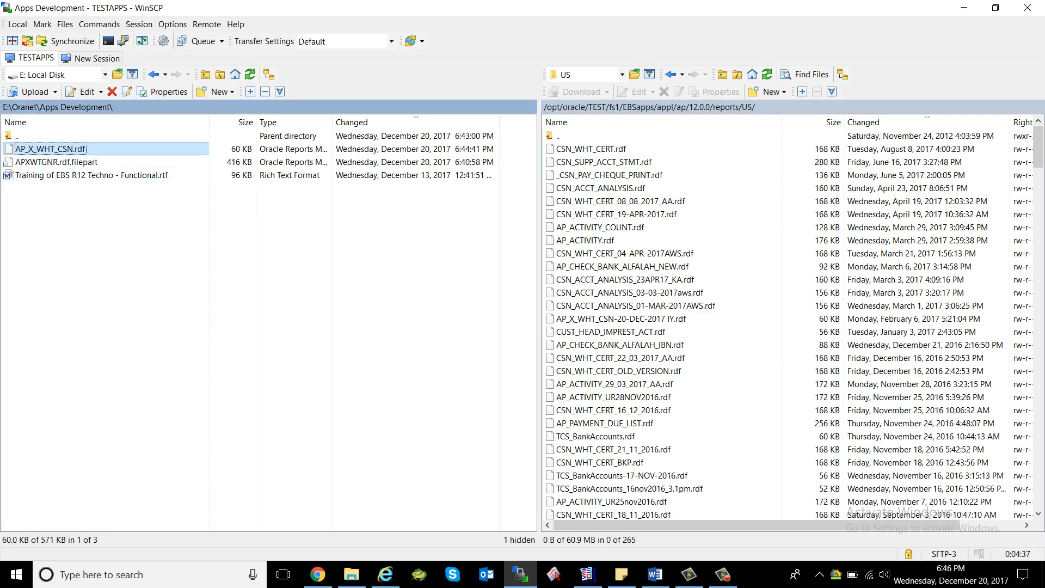
key("F5")
key("Return")
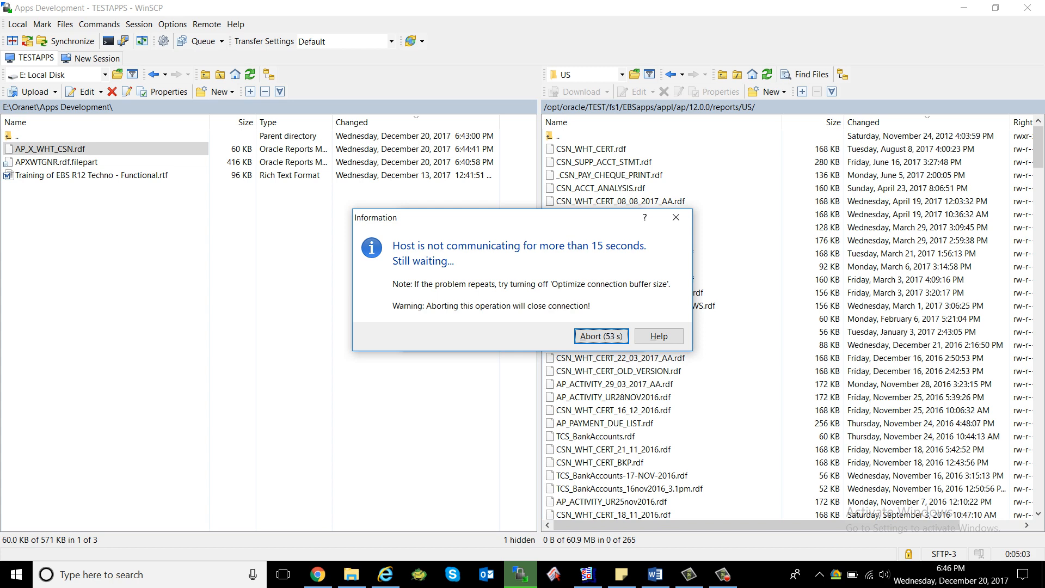
left_click(676, 217)
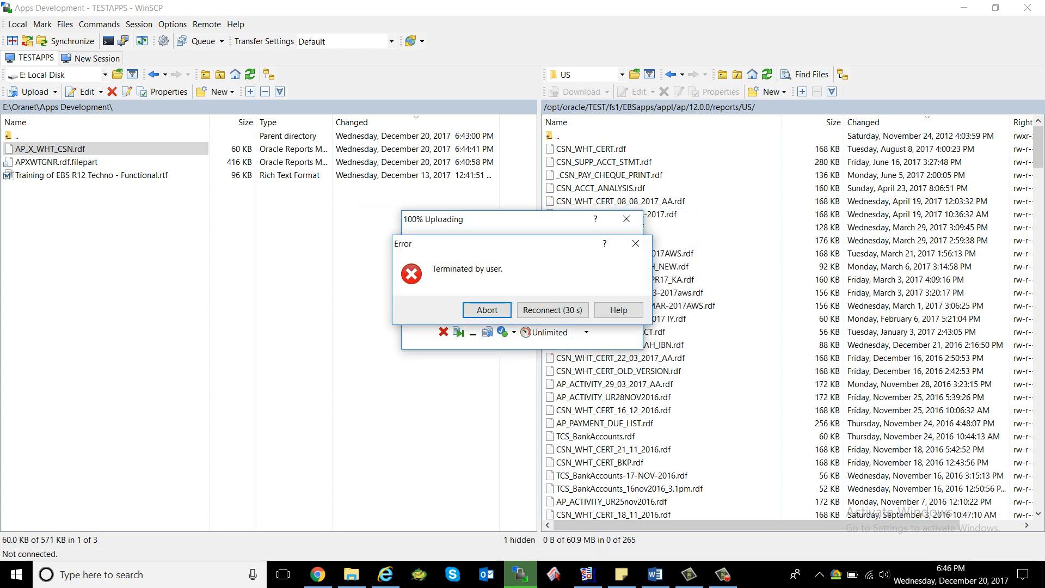
left_click(553, 310)
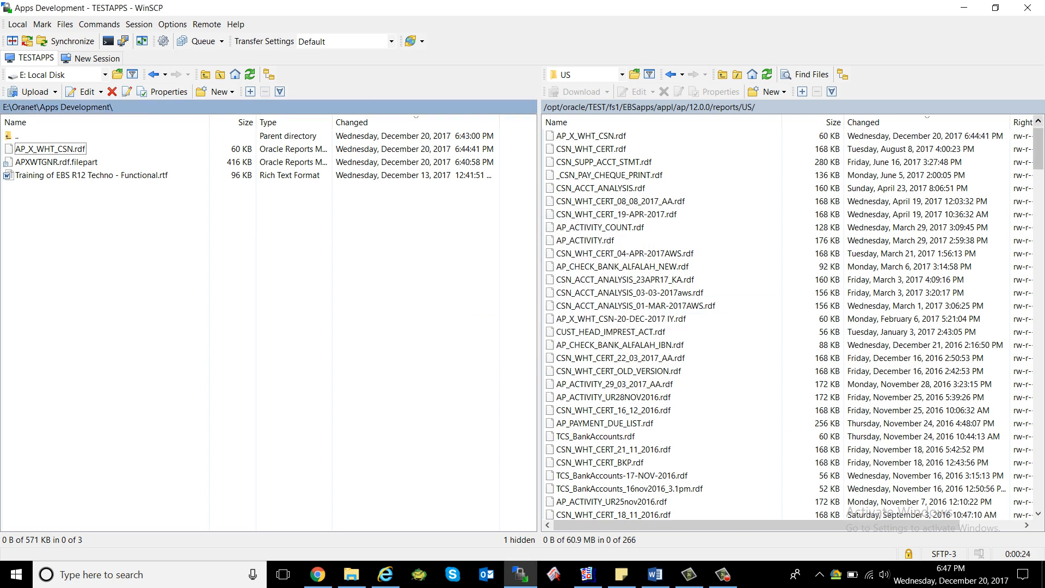
left_click(1039, 121)
left_click(592, 150)
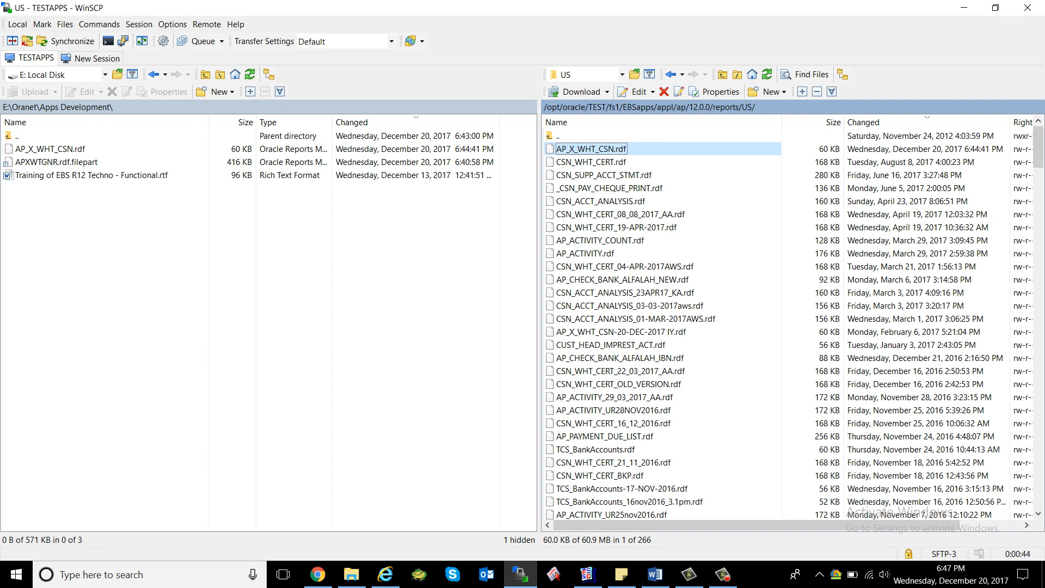
Step: Minimize WinSCP, close Reports Builder, then clear the remaining windows and refresh the desktop
left_click(964, 8)
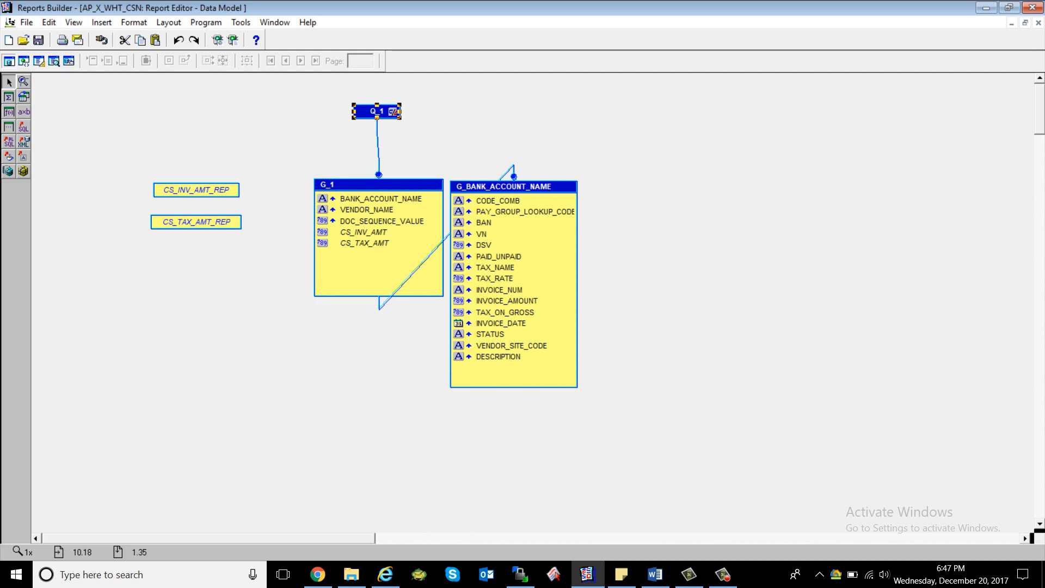
left_click(1033, 8)
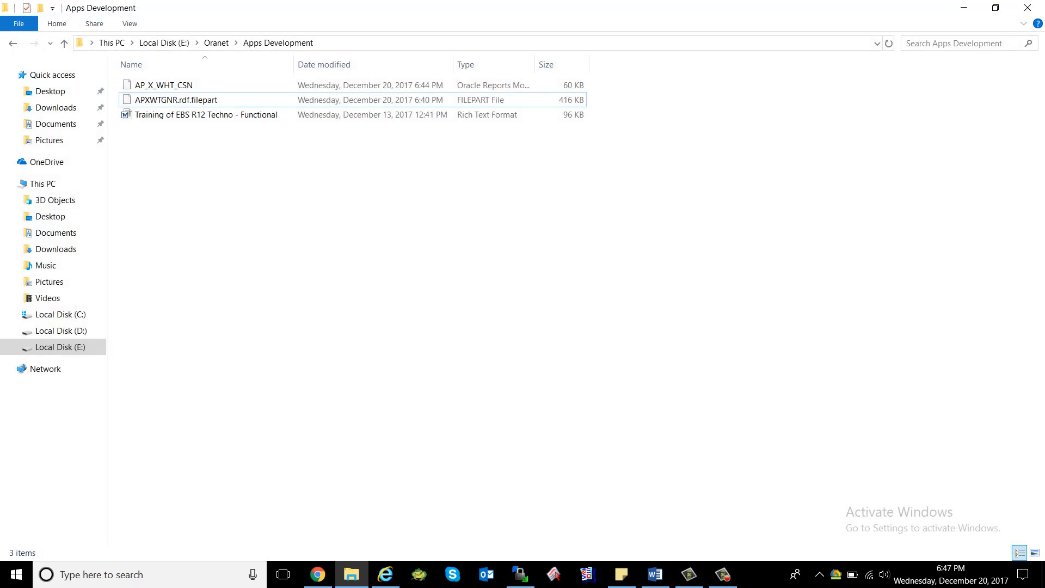
left_click(963, 8)
left_click(963, 7)
right_click(474, 231)
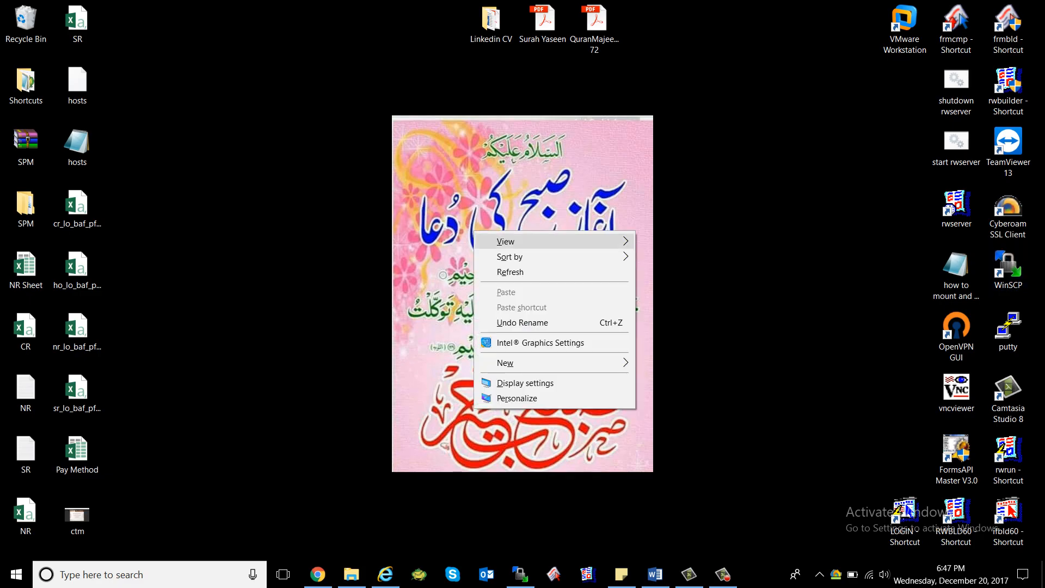
left_click(510, 272)
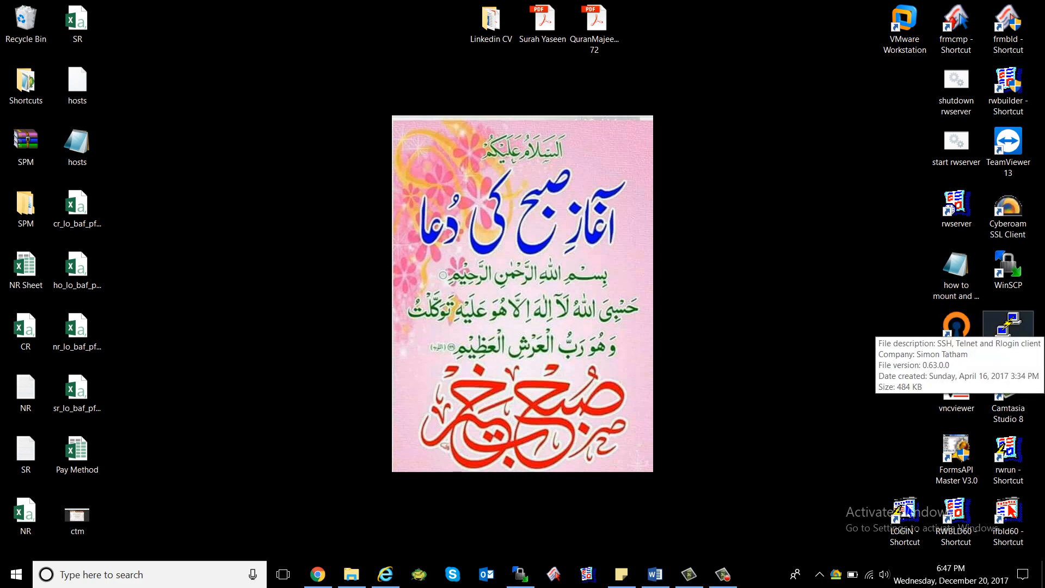
double_click(1008, 325)
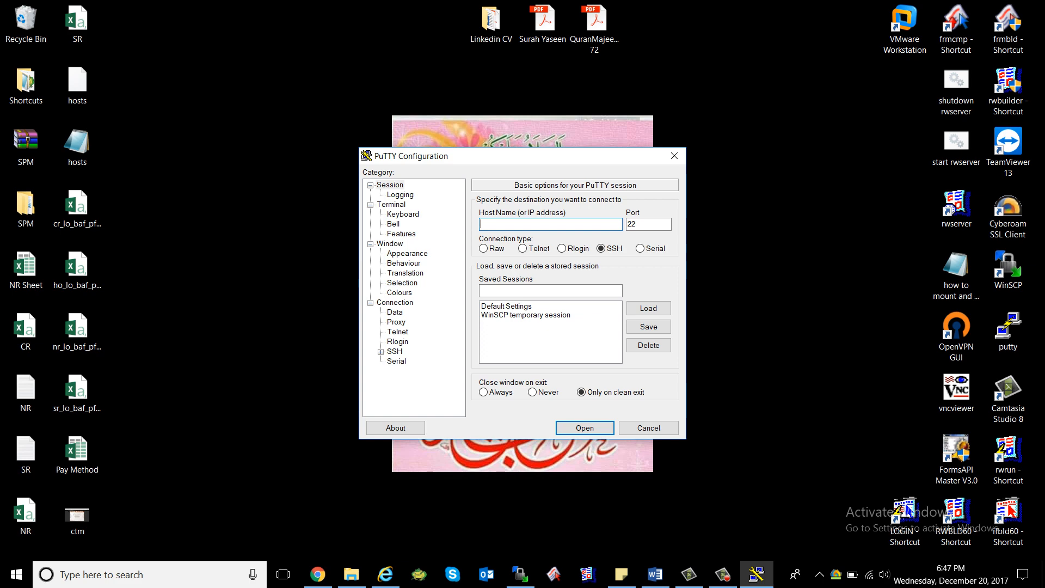
left_click(1008, 269)
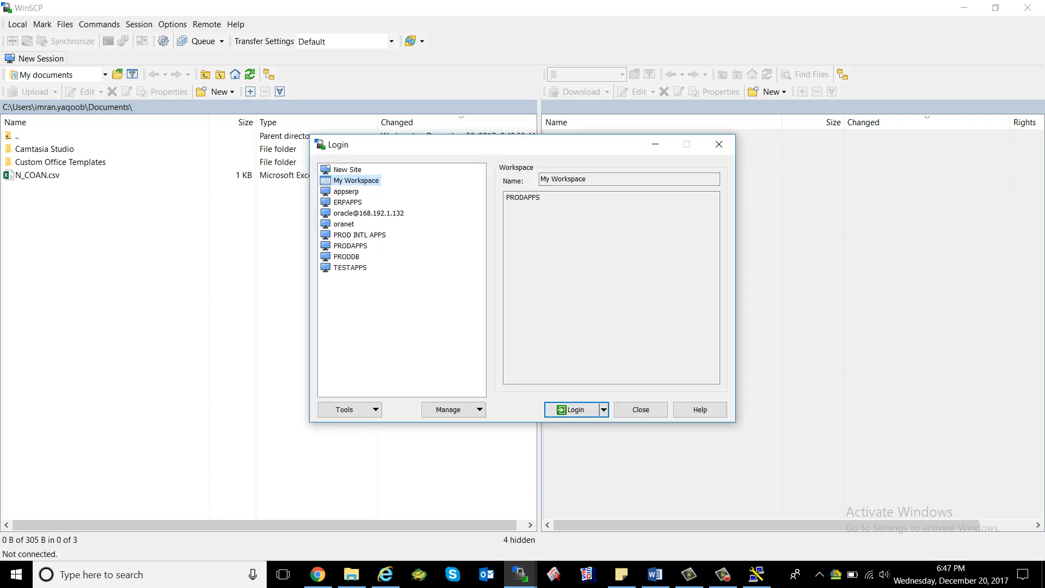
left_click(368, 213)
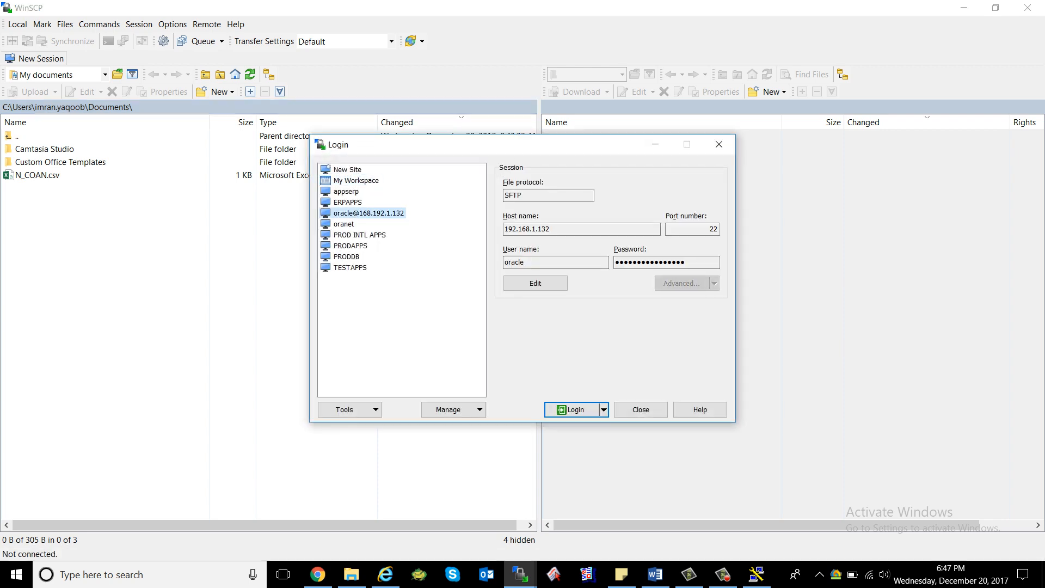
left_click(757, 575)
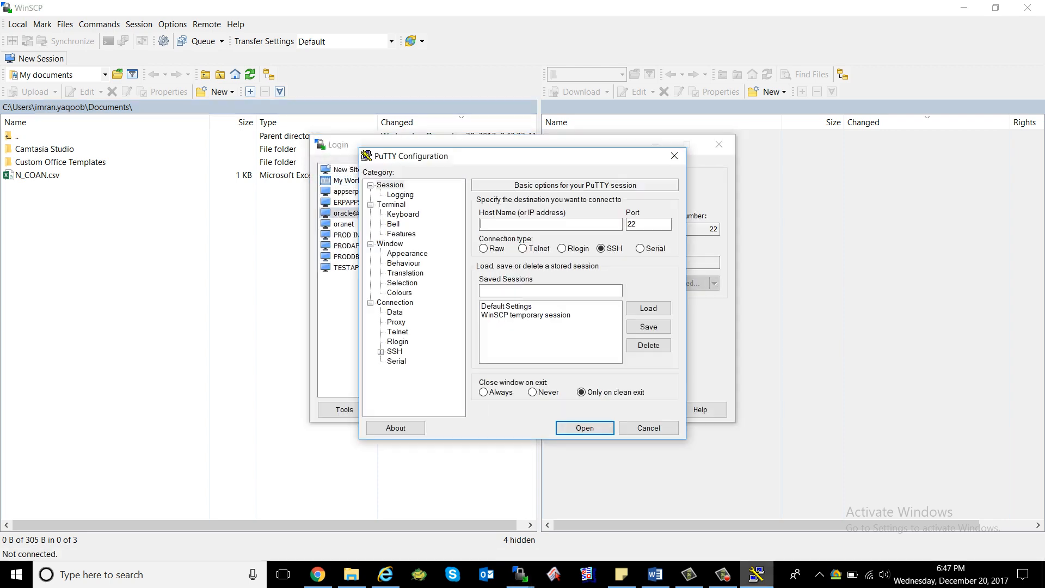
Step: Open an SSH connection from PuTTY to host 168.192.1.132 on port 22
type("192")
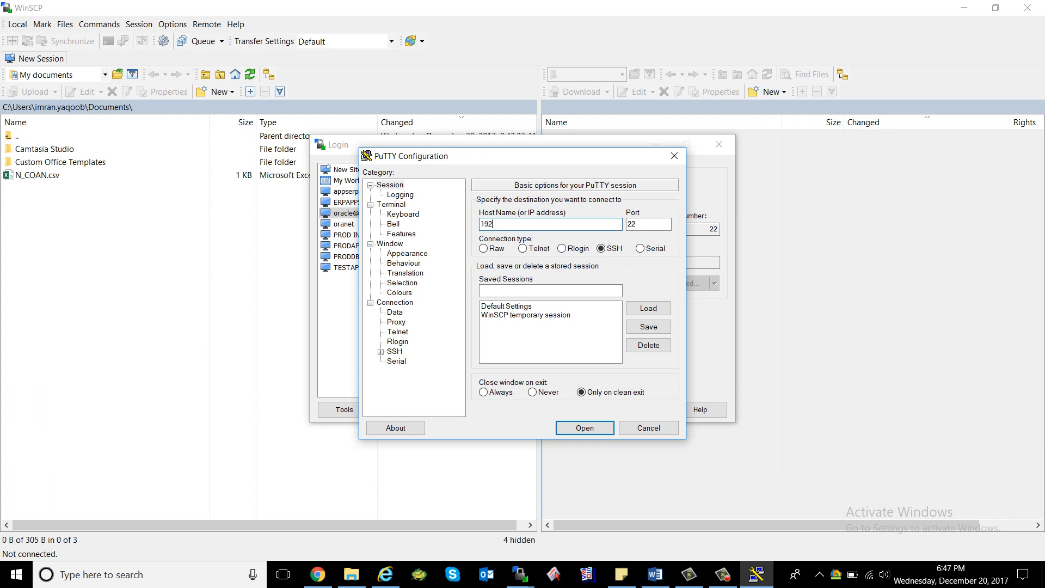
left_click_drag(490, 212, 482, 251)
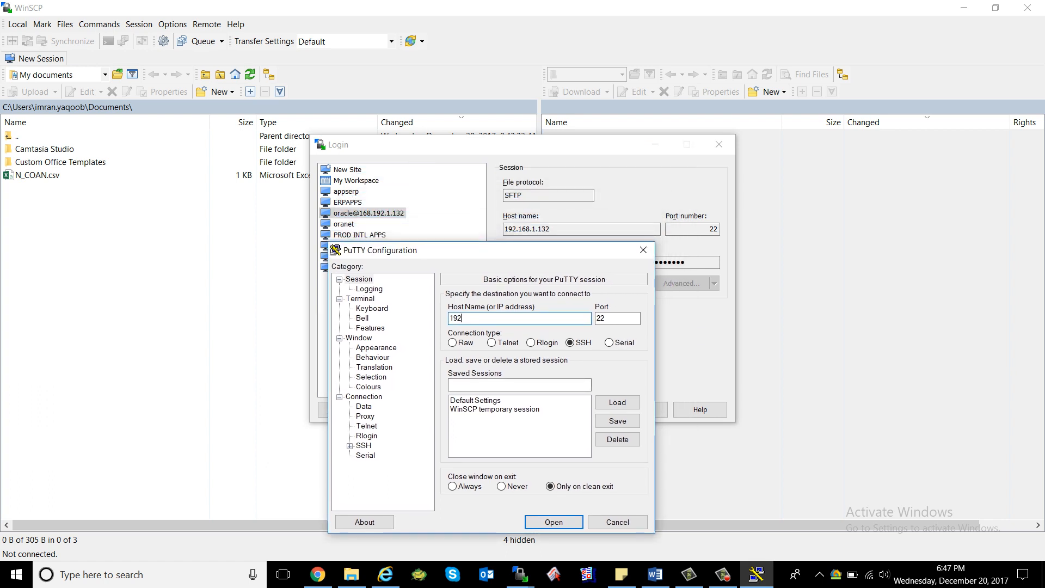
key("BackSpace")
key("BackSpace")
key("BackSpace")
type("168.192.1.132")
key("Return")
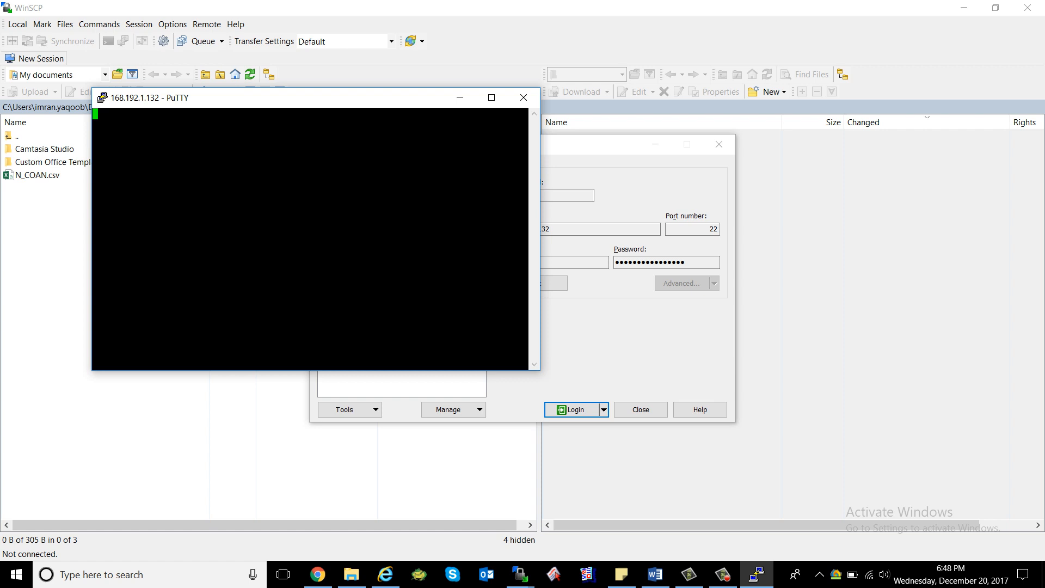
Step: Log out of the SSL VPN client and bring the PuTTY terminal back to the front
right_click(836, 575)
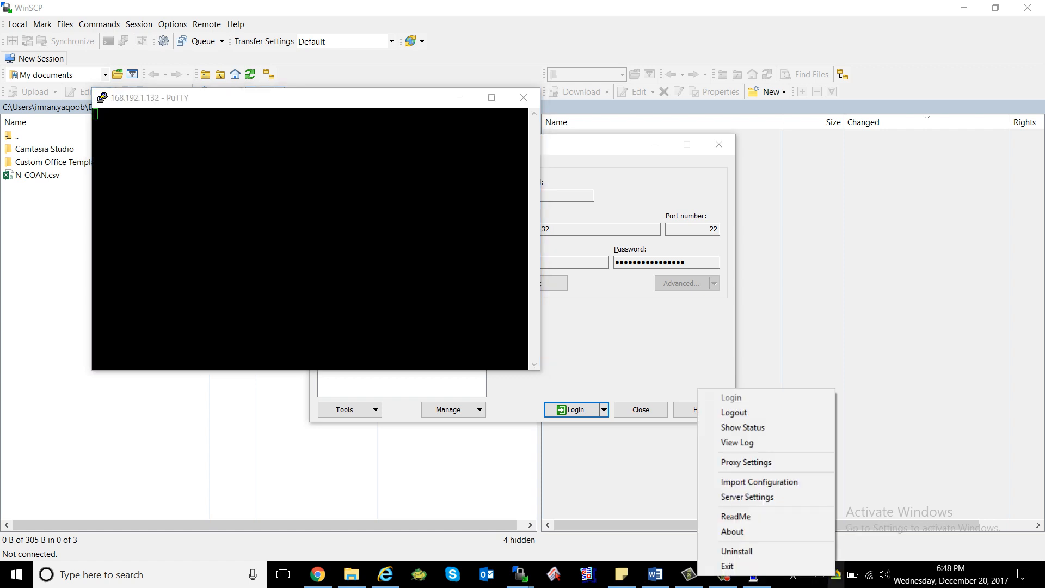
left_click(734, 413)
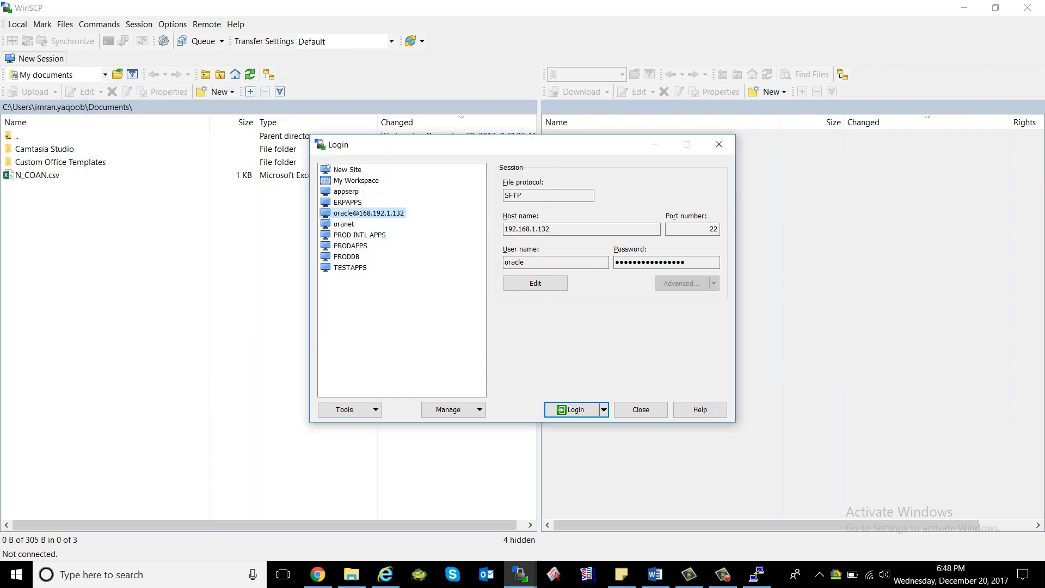
right_click(836, 575)
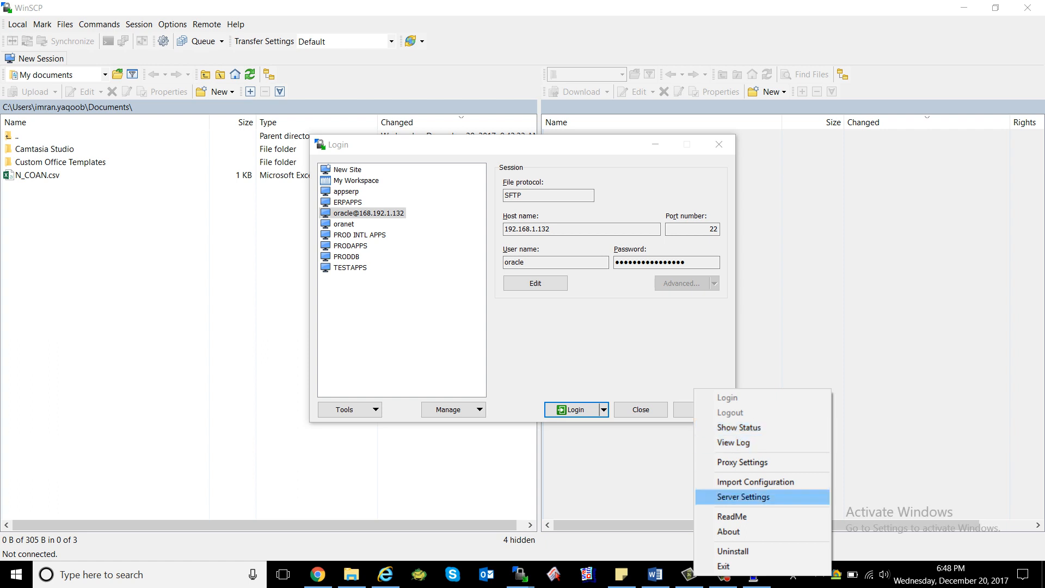
left_click(757, 580)
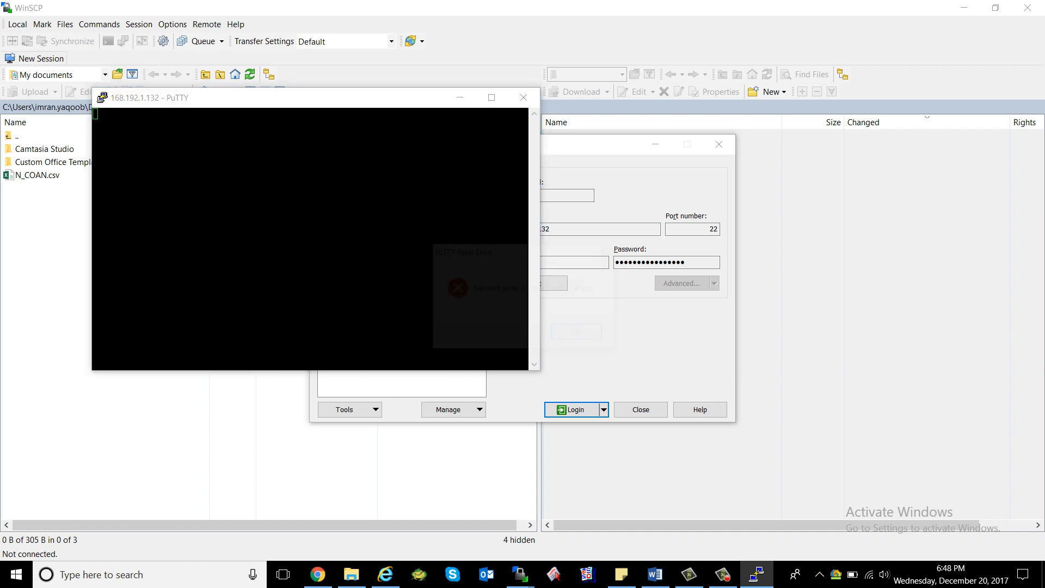
Step: Close the inactive PuTTY terminal and open a new SSH connection to host 192.168.1.132 on port 22
key("Return")
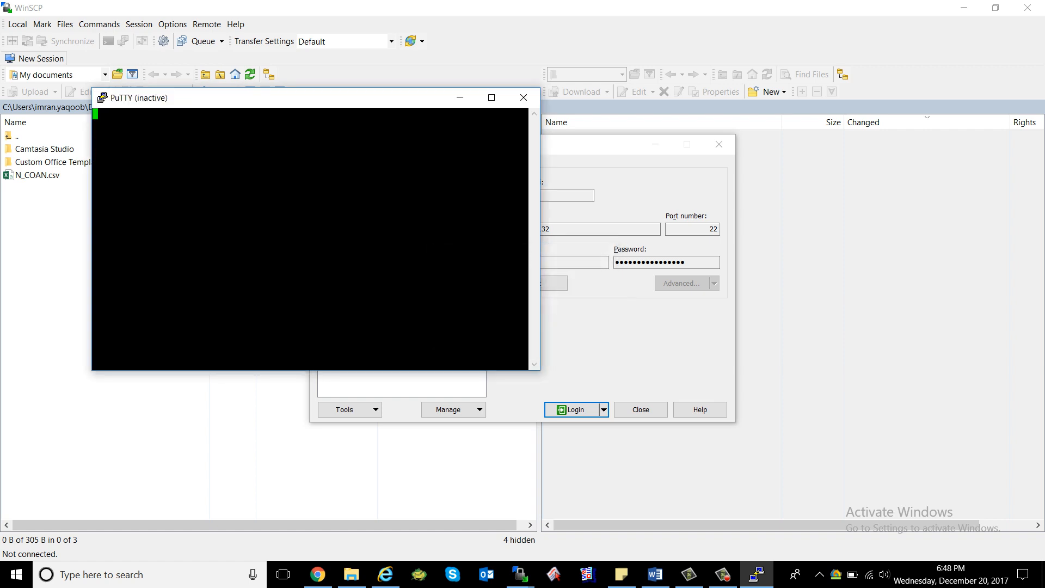
left_click(524, 97)
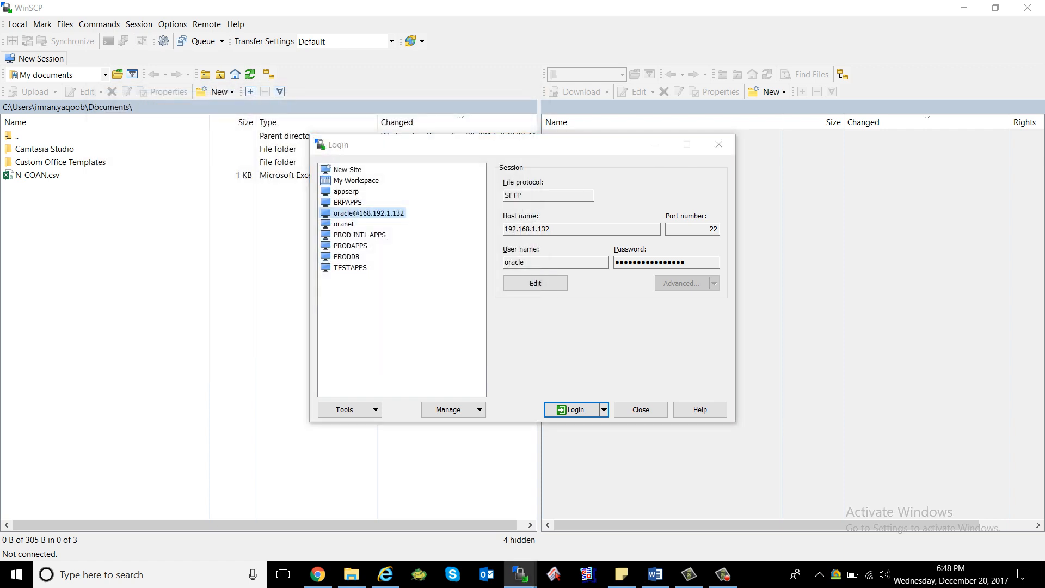
left_click(344, 225)
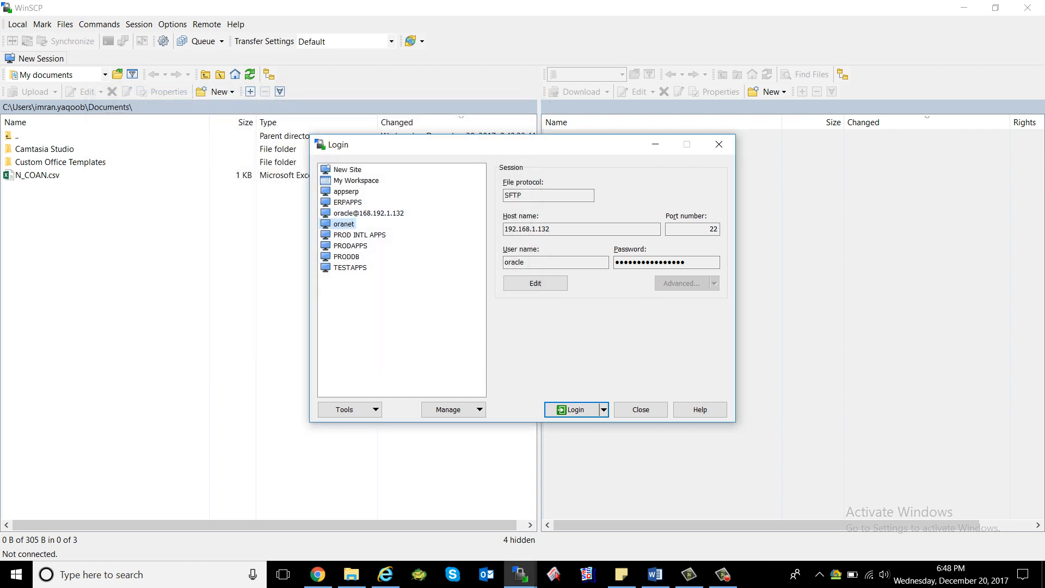
key("Tab")
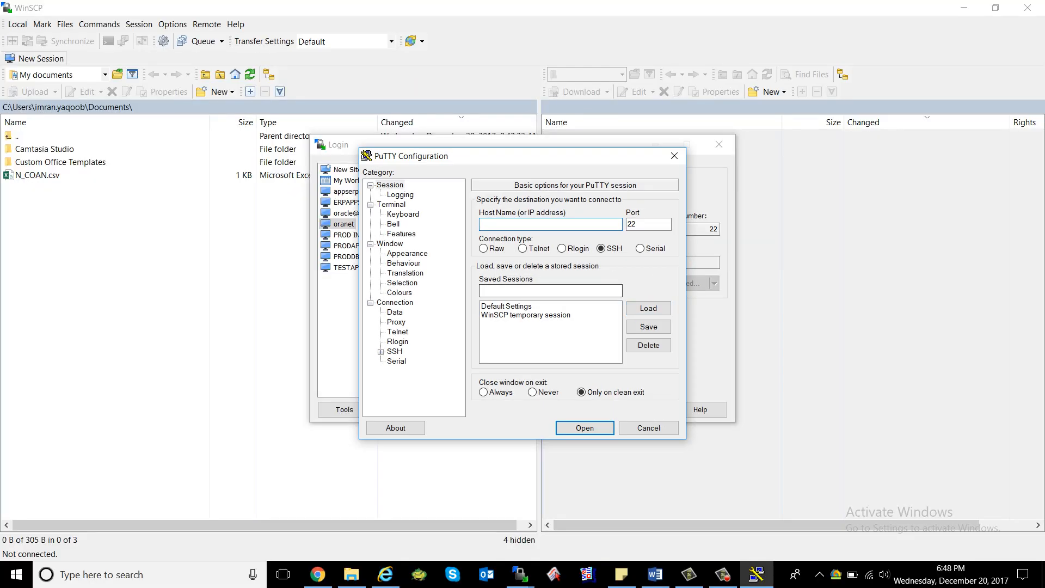
type("192.168.1.132")
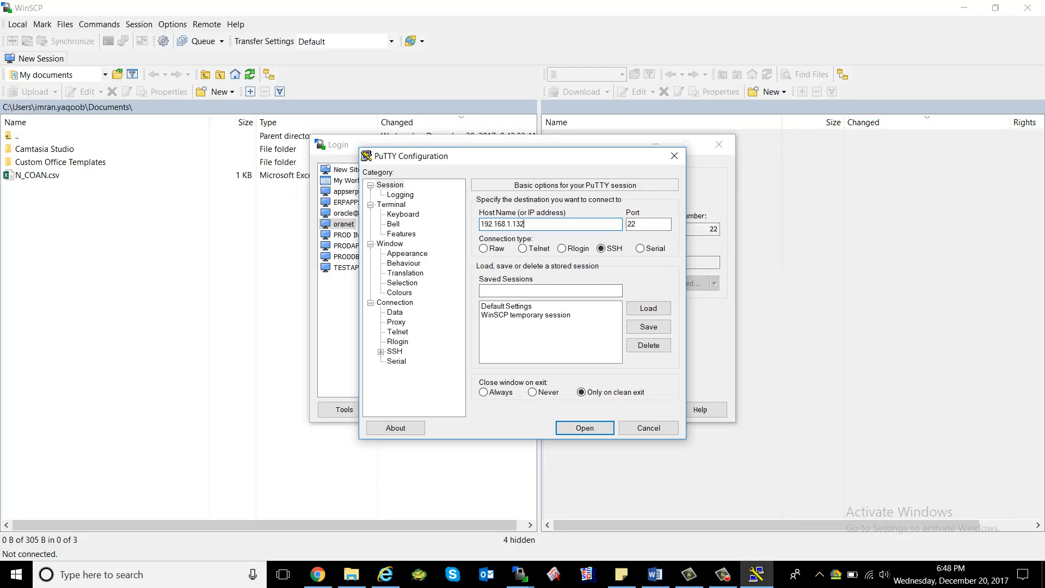
key("Return")
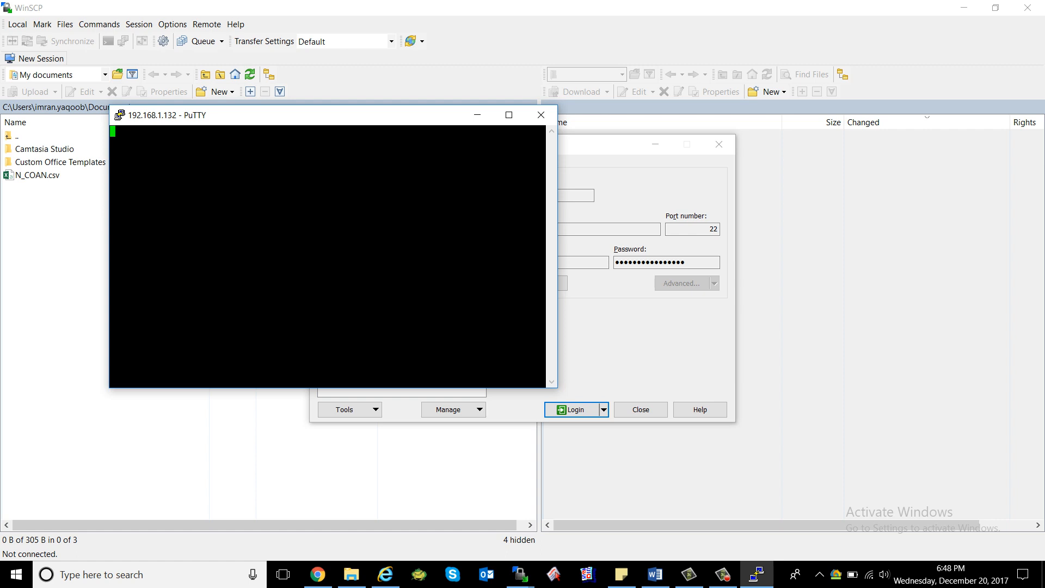
Step: Check the SSL VPN client's options and the TESTAPPS site's host details in WinSCP, and return to the PuTTY terminal
left_click(836, 574)
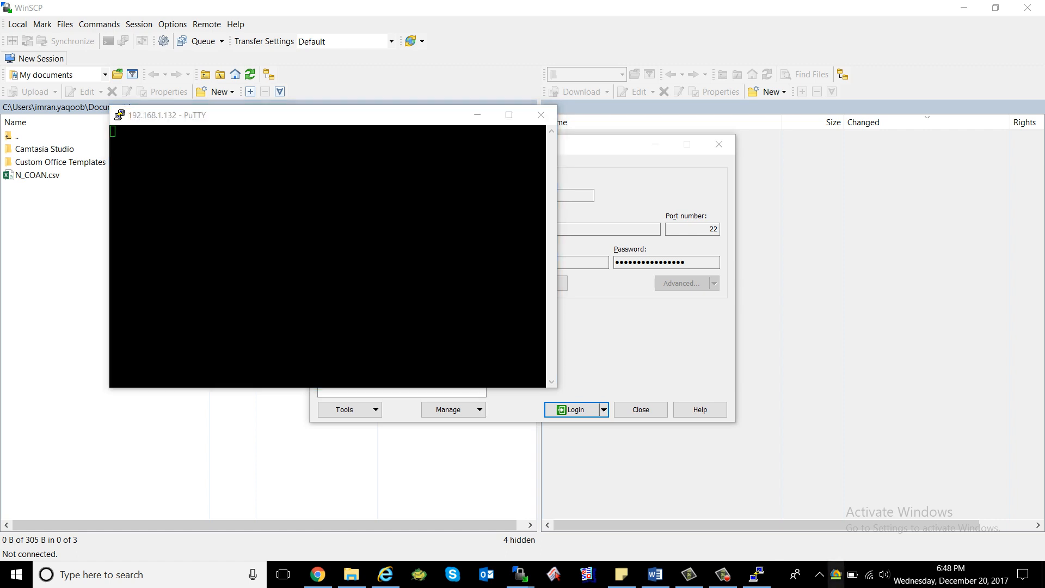
right_click(837, 575)
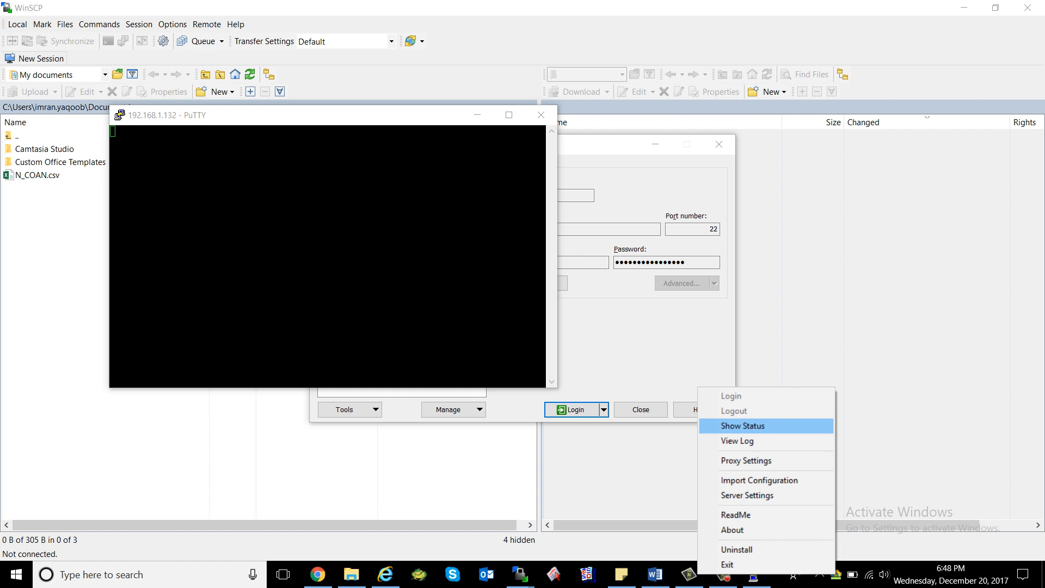
left_click(642, 354)
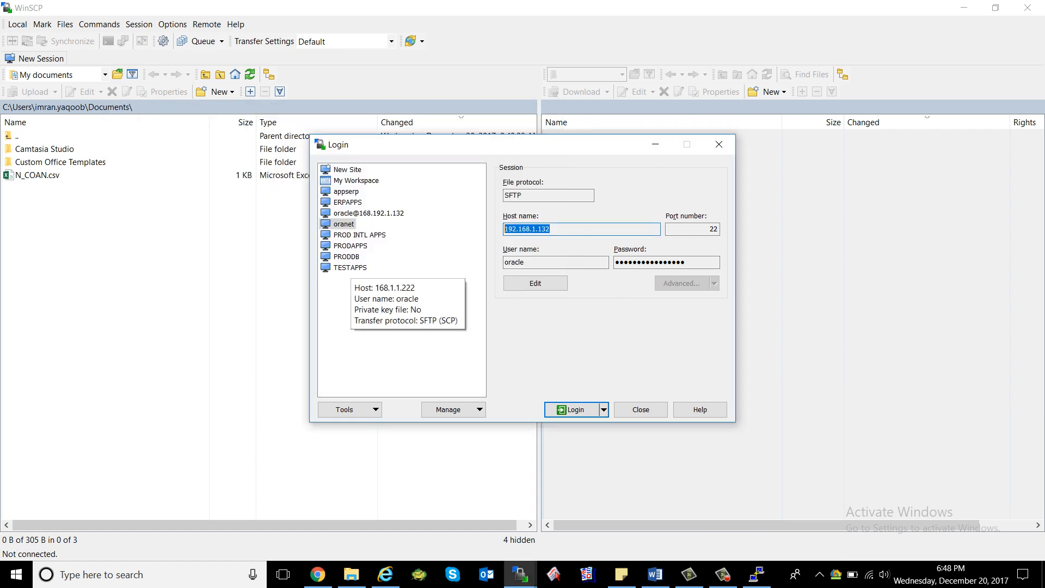
left_click(350, 267)
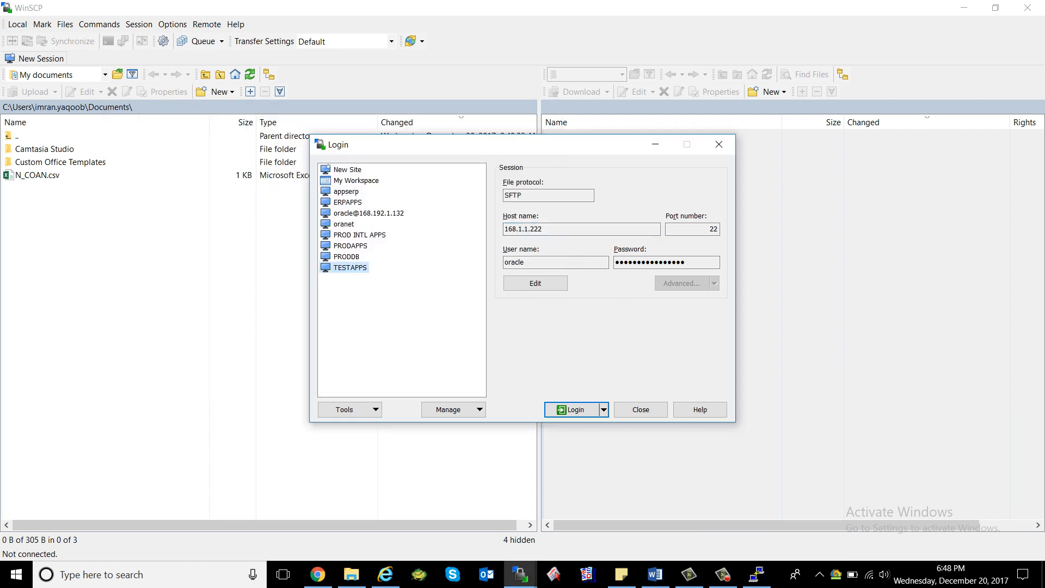
left_click(757, 574)
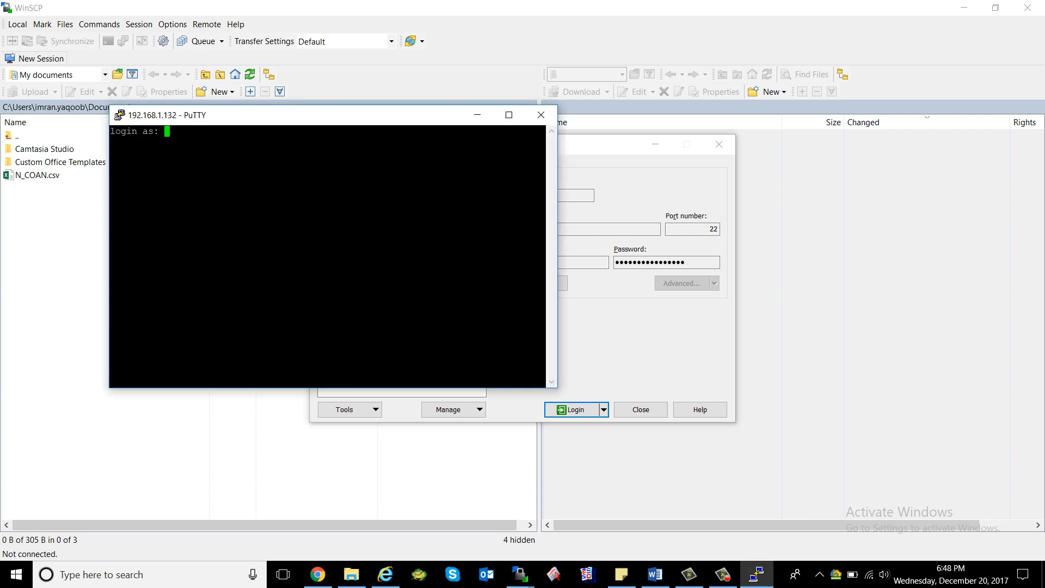
Step: Try to log in to 192.168.1.132 as ORACLE with the account password
type("ORACLE")
key("BackSpace")
key("BackSpace")
key("BackSpace")
key("BackSpace")
key("BackSpace")
key("BackSpace")
type("ORACLE")
key("Return")
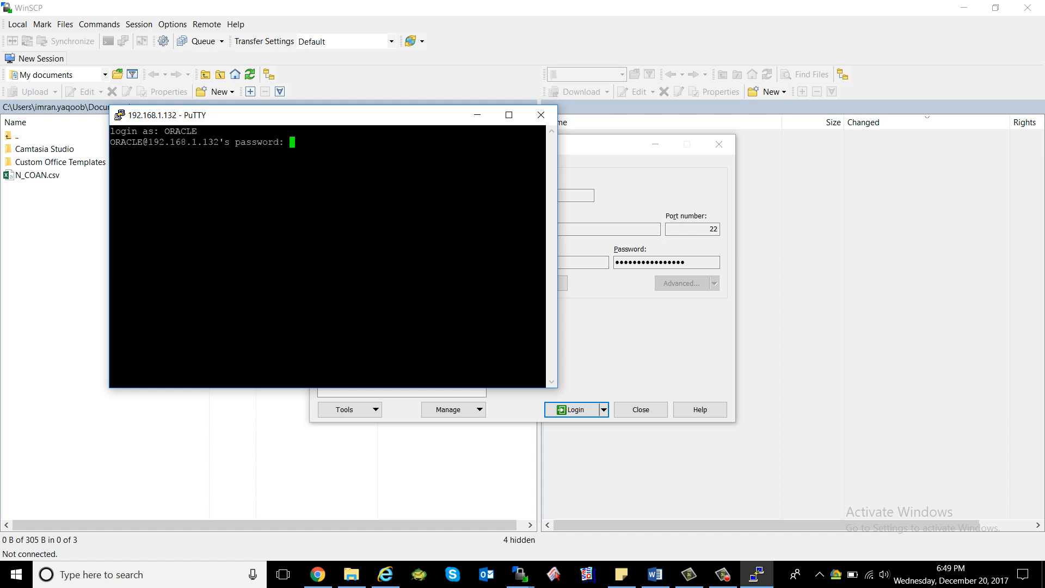
key("Return")
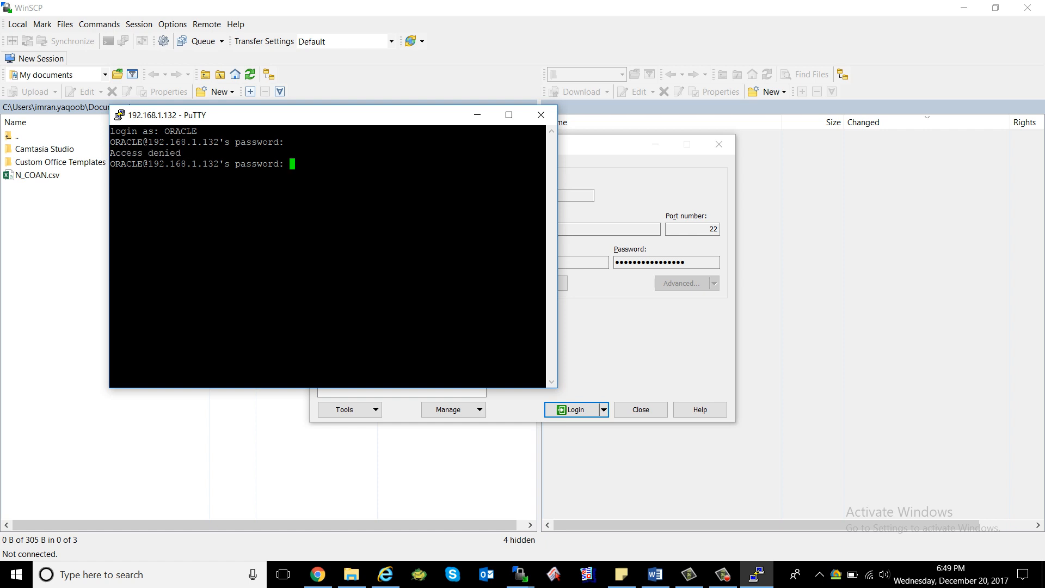
key("Return")
key("Return")
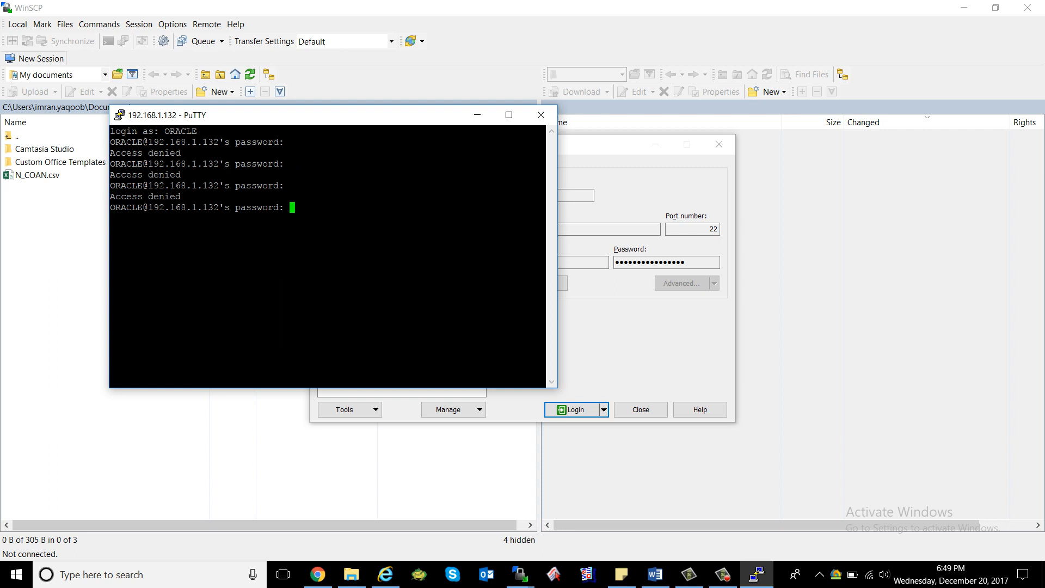
key("Return")
Step: Start another PuTTY session to 192.168.1.132 and close the earlier terminal window
right_click(270, 115)
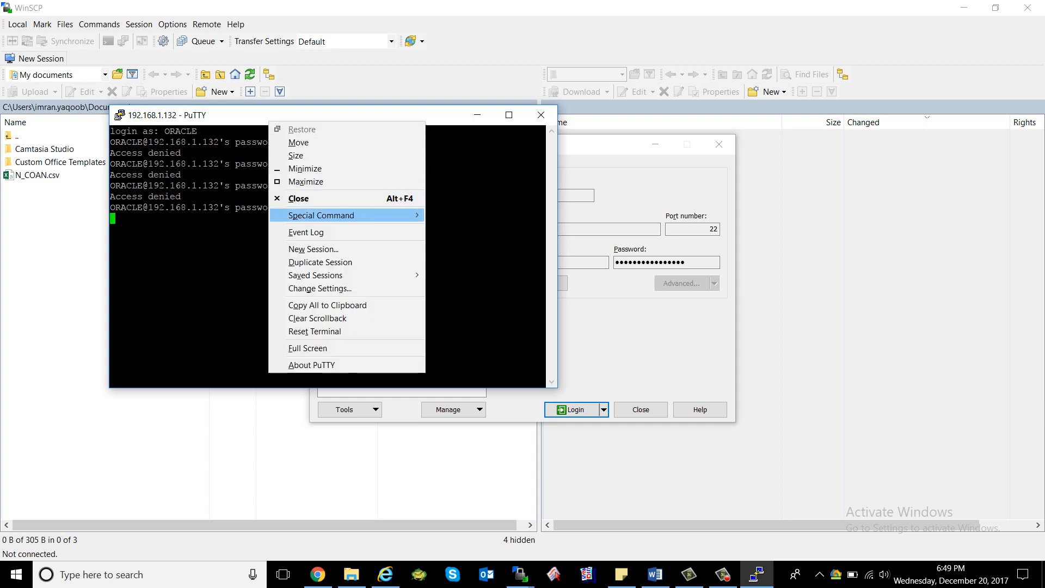
left_click(313, 249)
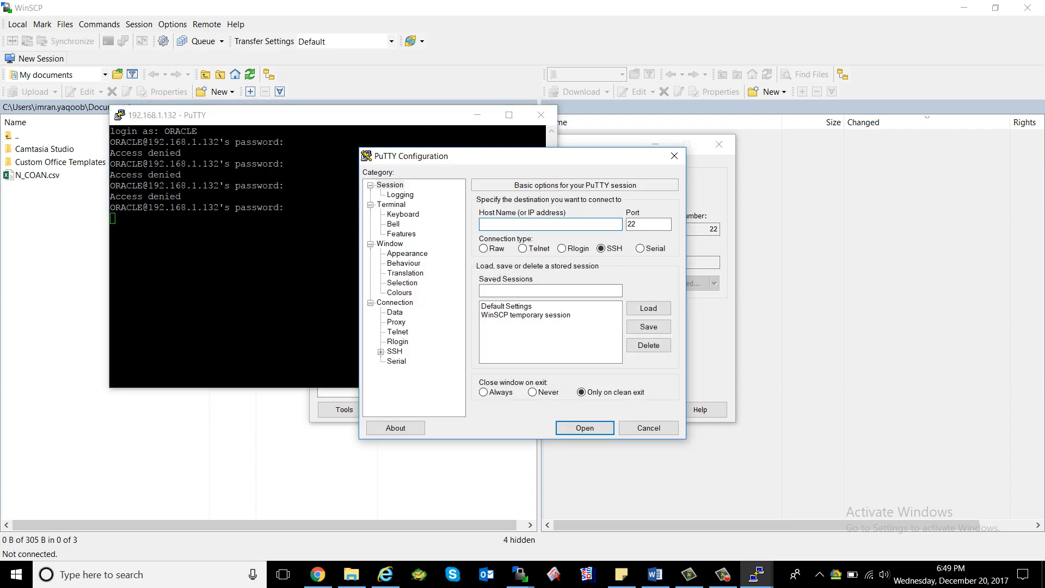
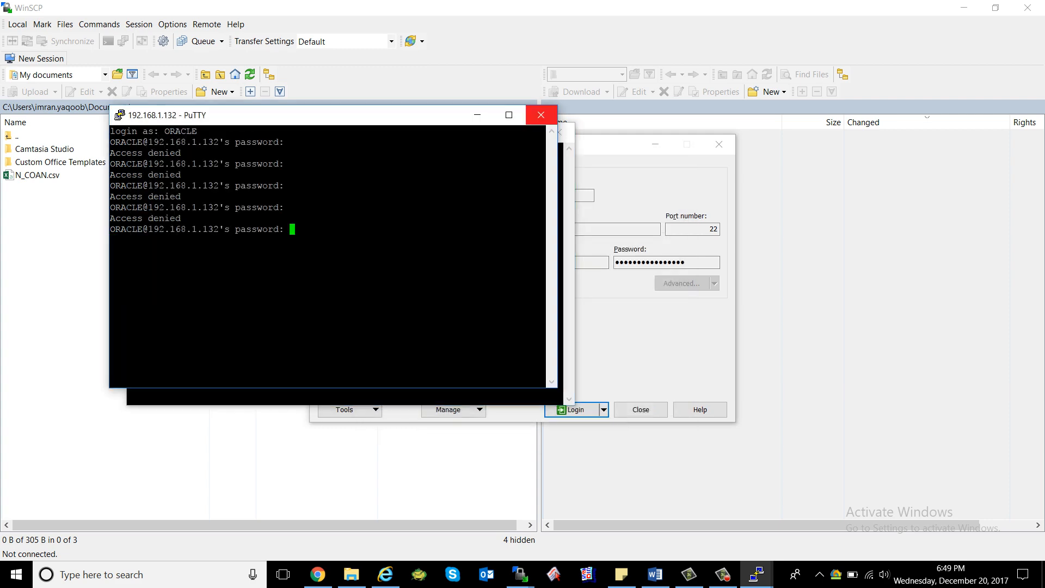
left_click(541, 115)
key("Return")
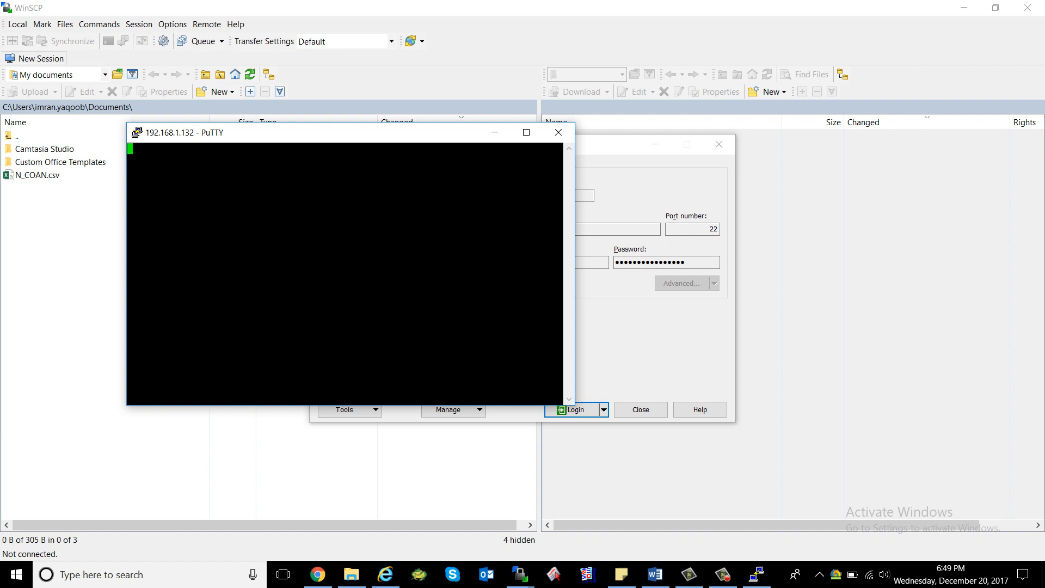
Step: Close the WinSCP login window and log in to the PuTTY session as oracle with the account password
left_click(641, 410)
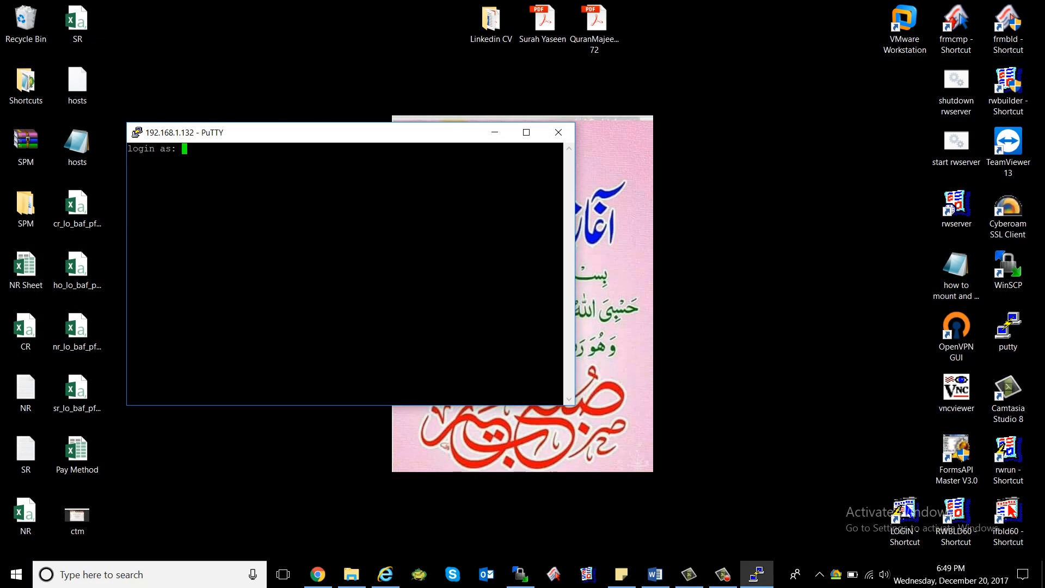
type("oracle")
key("Return")
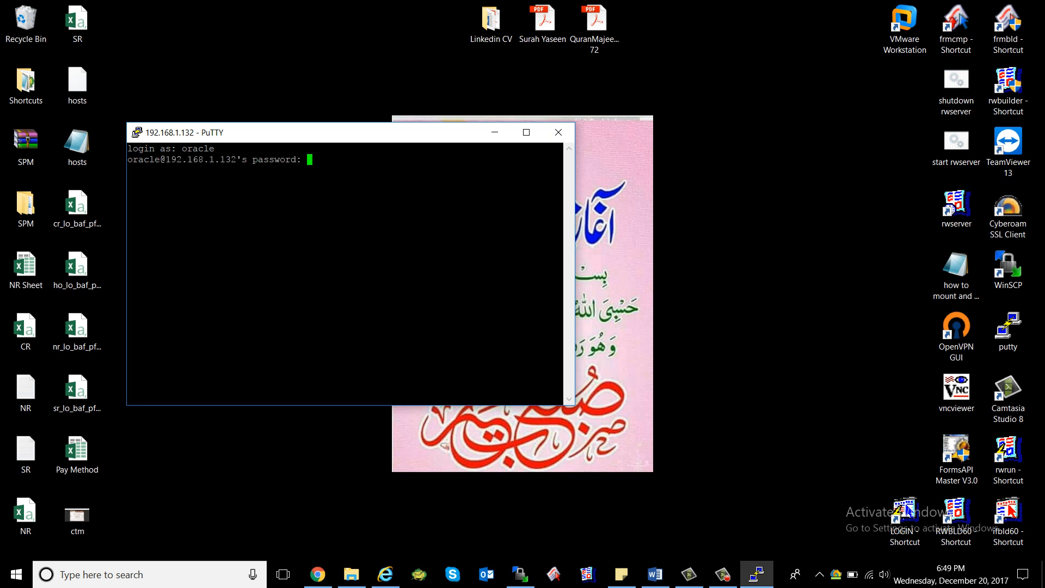
key("Return")
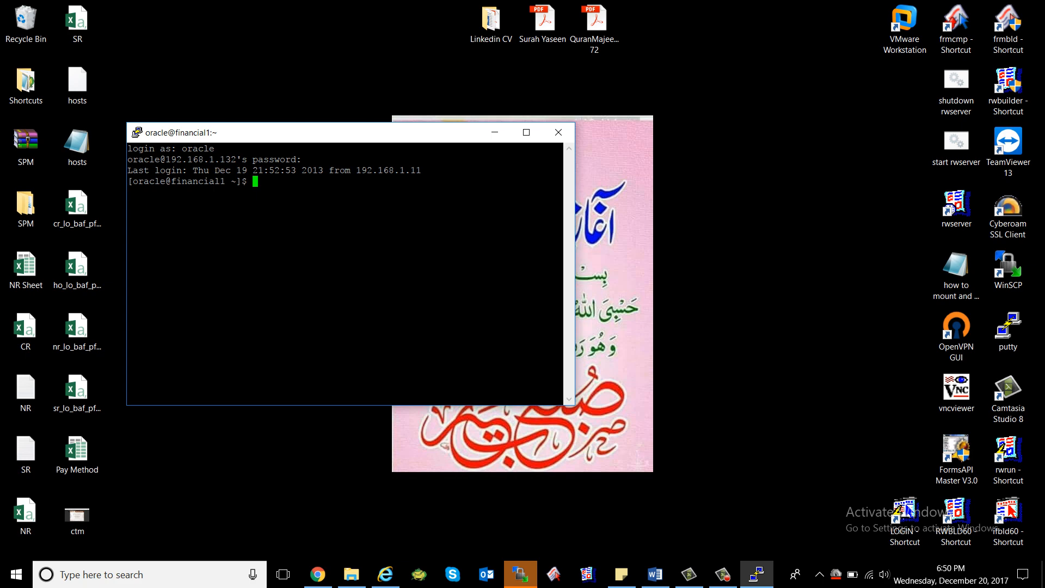
Step: Cancel the TESTAPPS reconnection in WinSCP and close that window
left_click(520, 575)
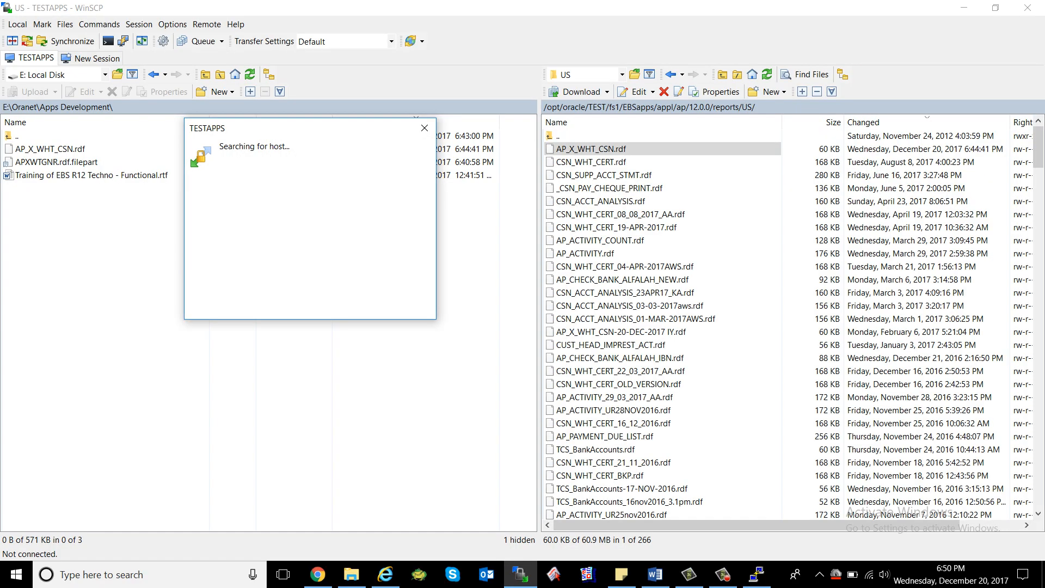
left_click(424, 128)
right_click(520, 575)
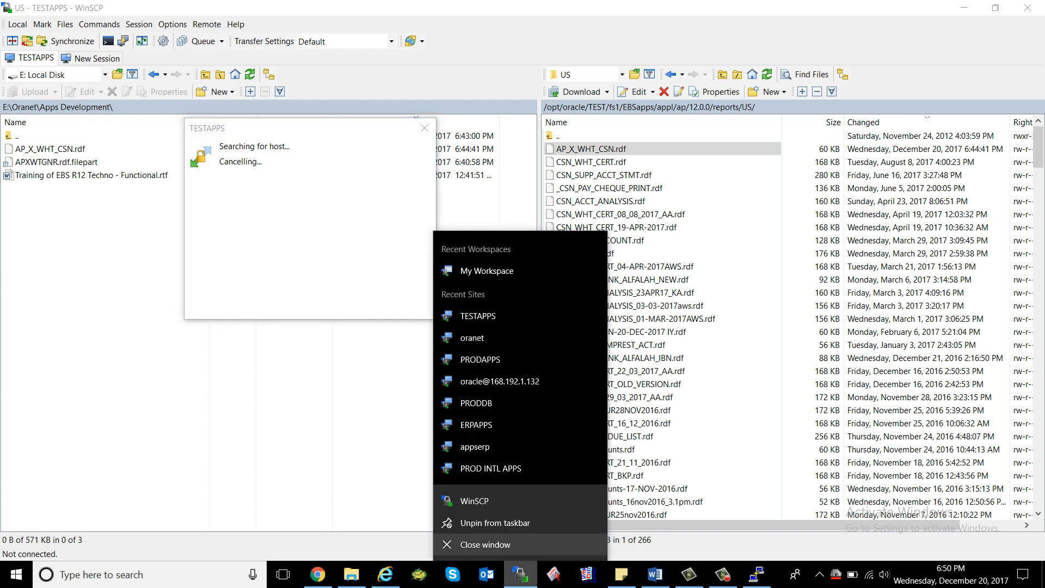
left_click(507, 544)
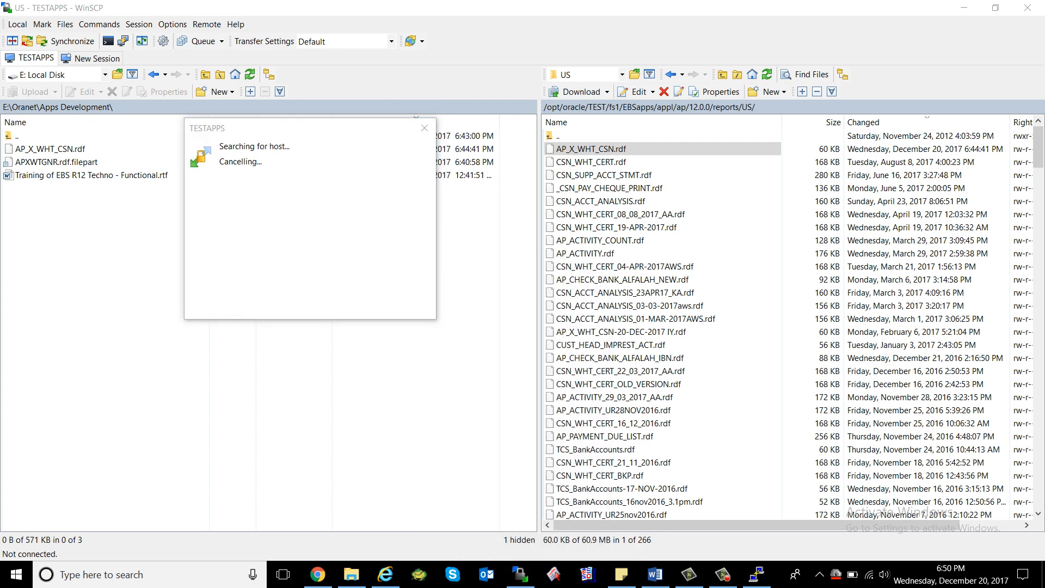
left_click(425, 128)
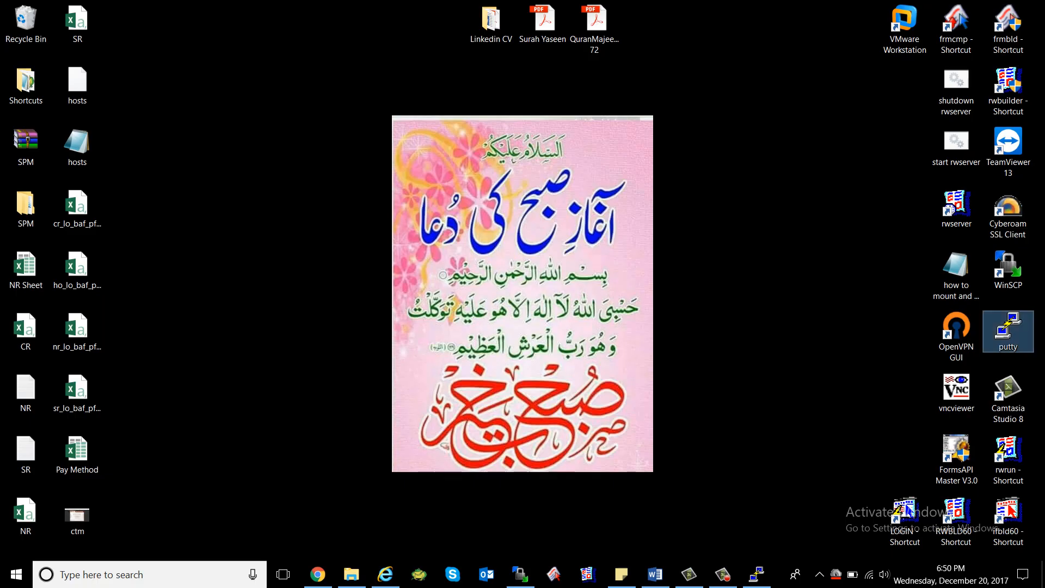
double_click(1008, 267)
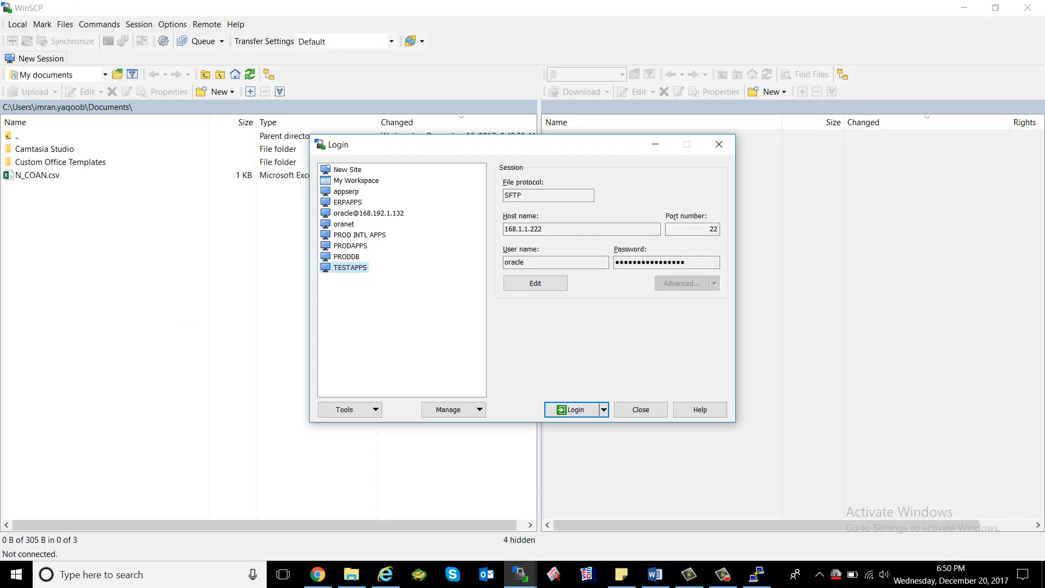
left_click(369, 214)
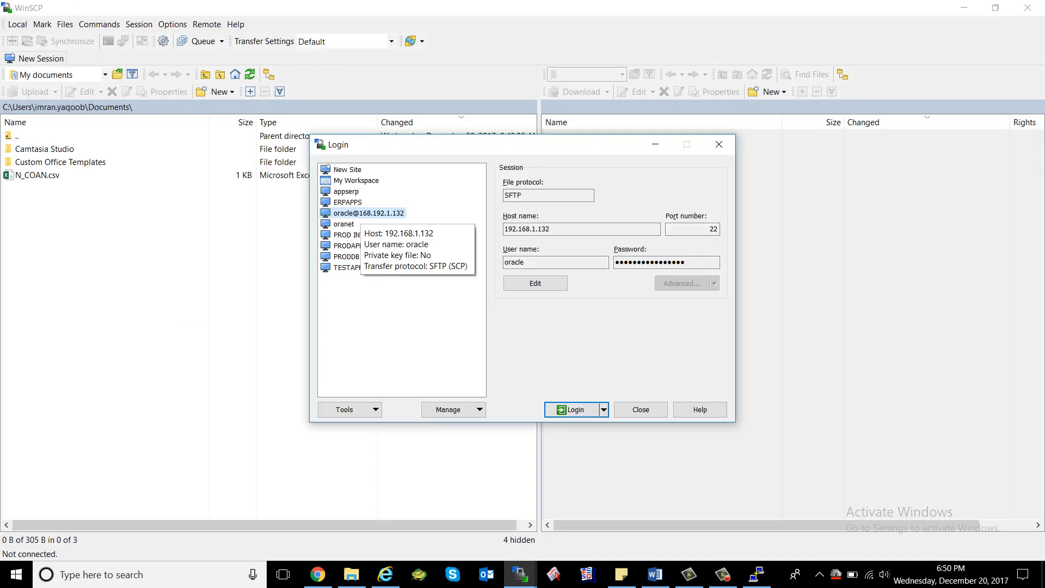
double_click(362, 213)
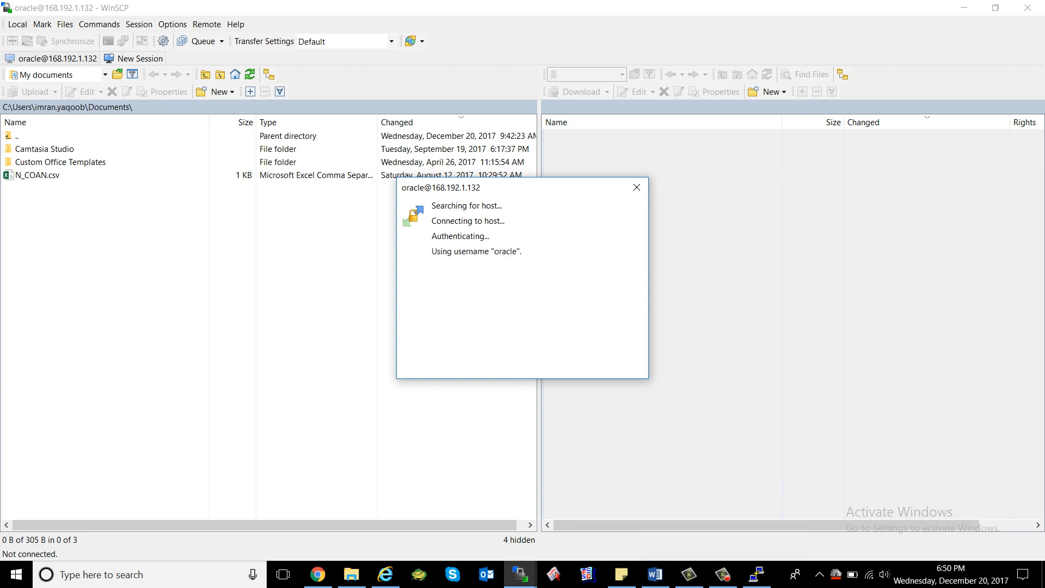
mouse_move(757, 574)
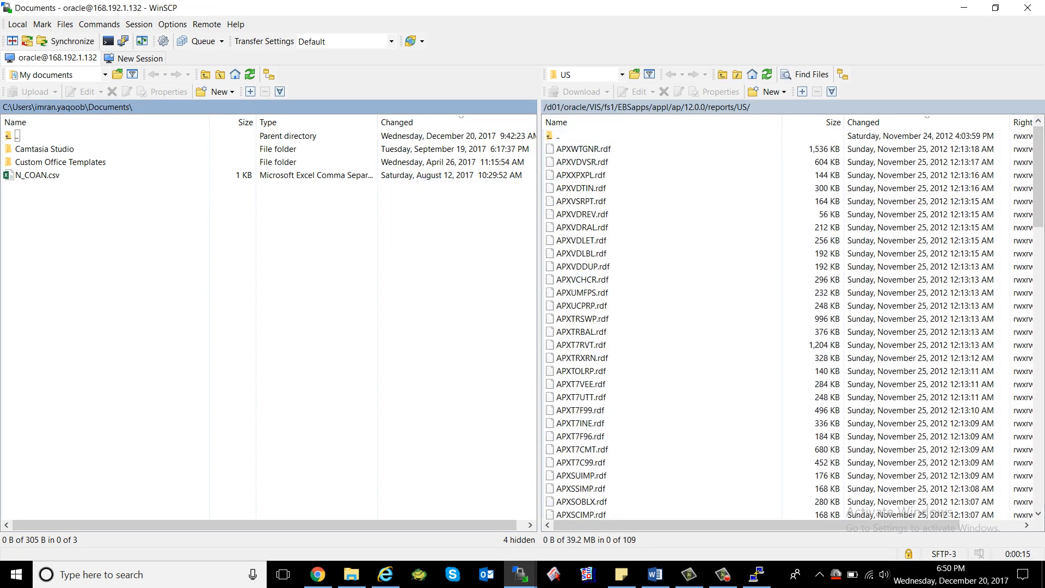
left_click(738, 74)
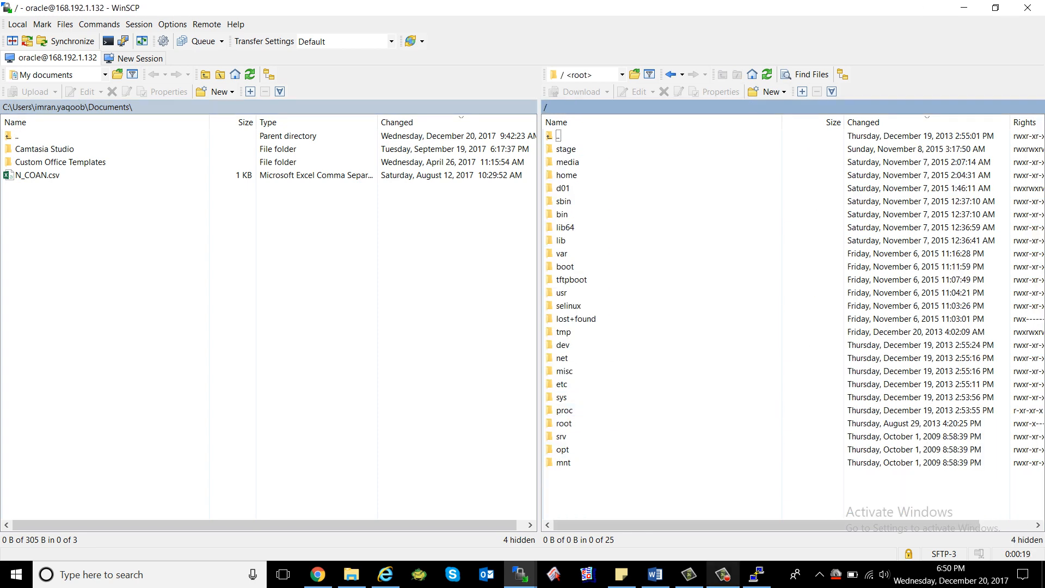
Step: Switch to the PuTTY terminal and list the contents of the home directory with ls
left_click(757, 575)
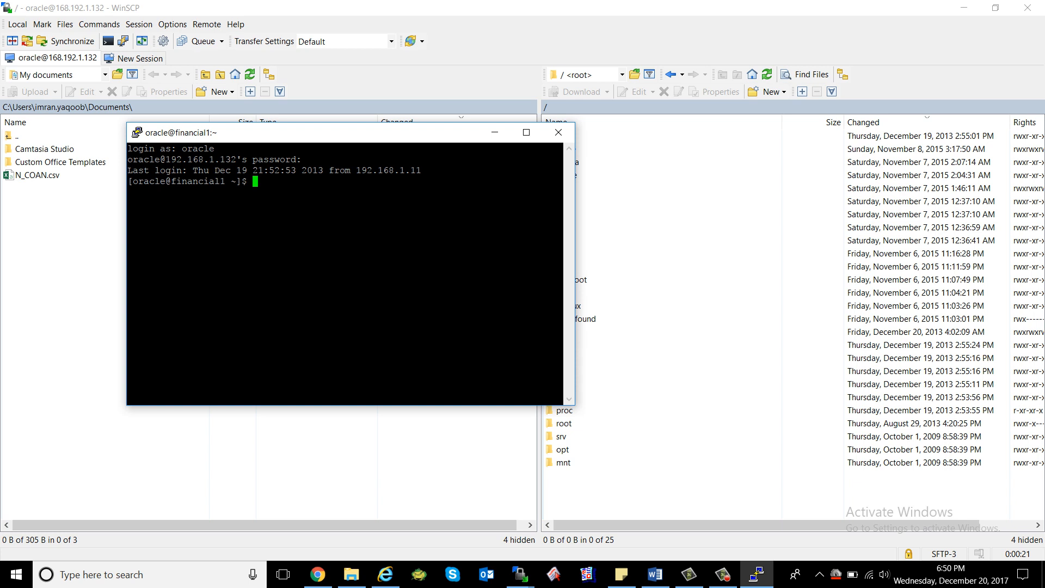
type("ls")
key("Return")
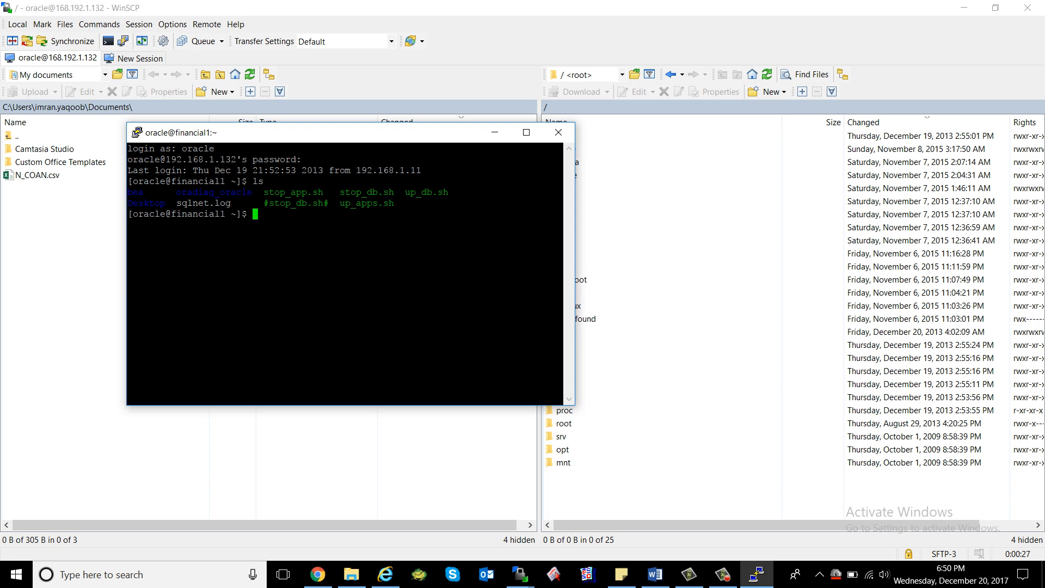
Step: Change to the root directory with cd / and list it with ls, then bring WinSCP back to the front
type("ls")
key("BackSpace")
key("BackSpace")
key("BackSpace")
type("cd /")
key("Return")
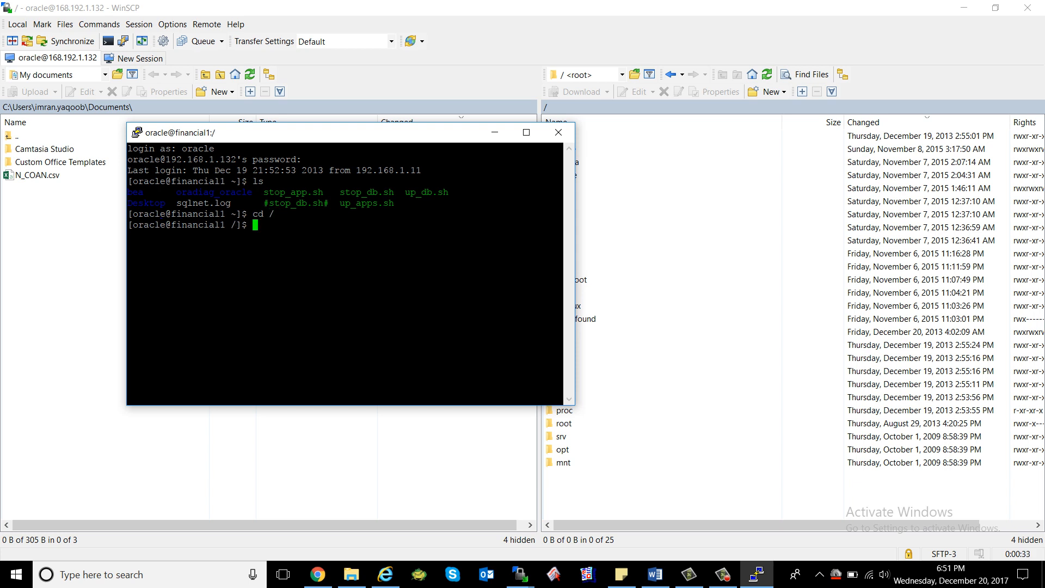
type("ls'")
key("BackSpace")
key("Return")
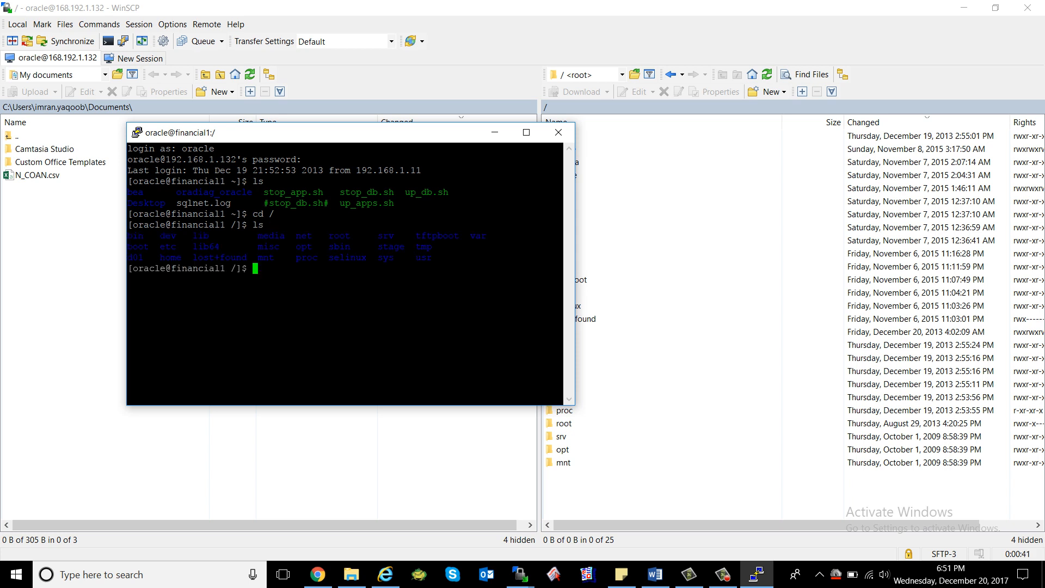
left_click(673, 254)
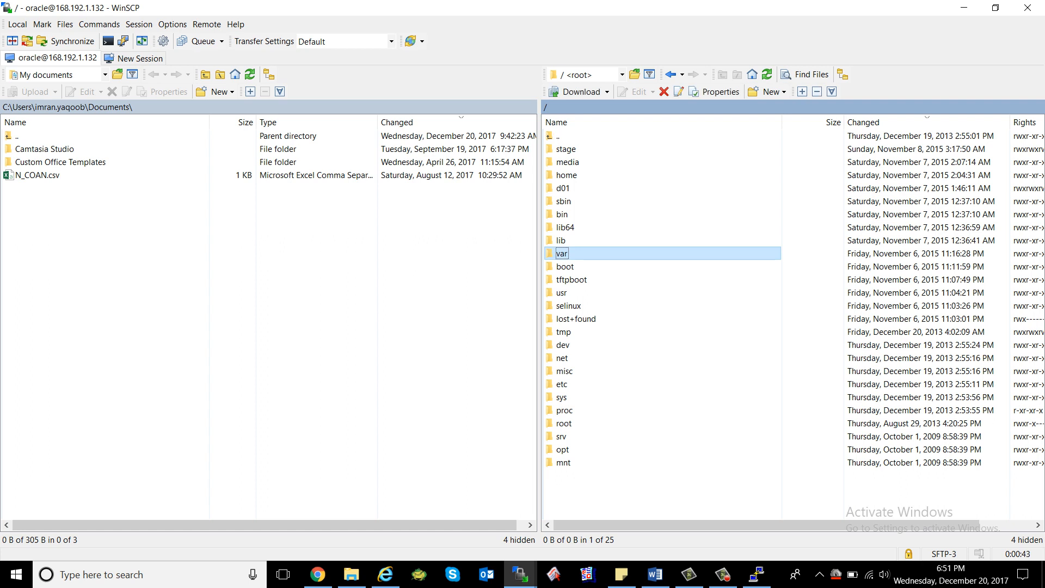
Step: Switch to the PuTTY terminal, enter a cd command up to /d01/oracle/VIS/ using name completion and list the possible subfolders
left_click(757, 574)
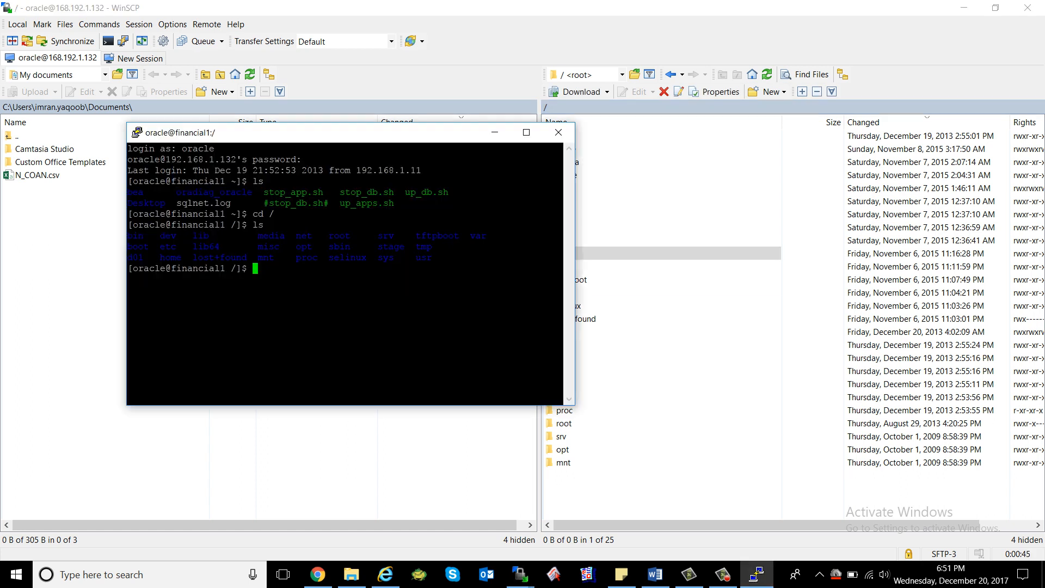
type("cd /d")
key("Tab")
key("Tab")
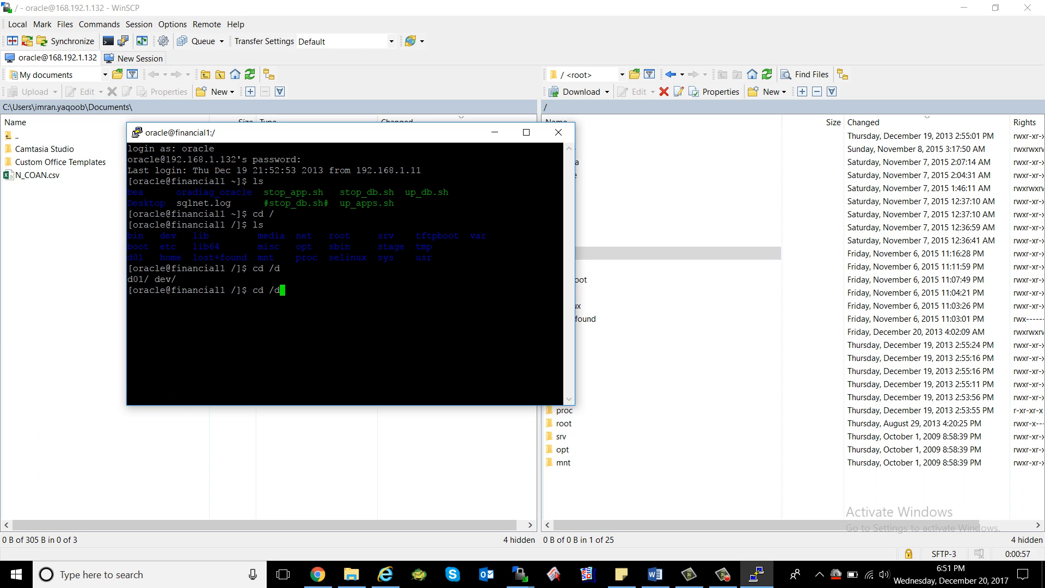
type("0")
key("Tab")
type("orac")
key("Tab")
key("Tab")
key("Tab")
key("Tab")
Step: Extend the pending cd path with fs1/EBSapps/appl/ using name completion and decline displaying all possibilities
type("fs1/")
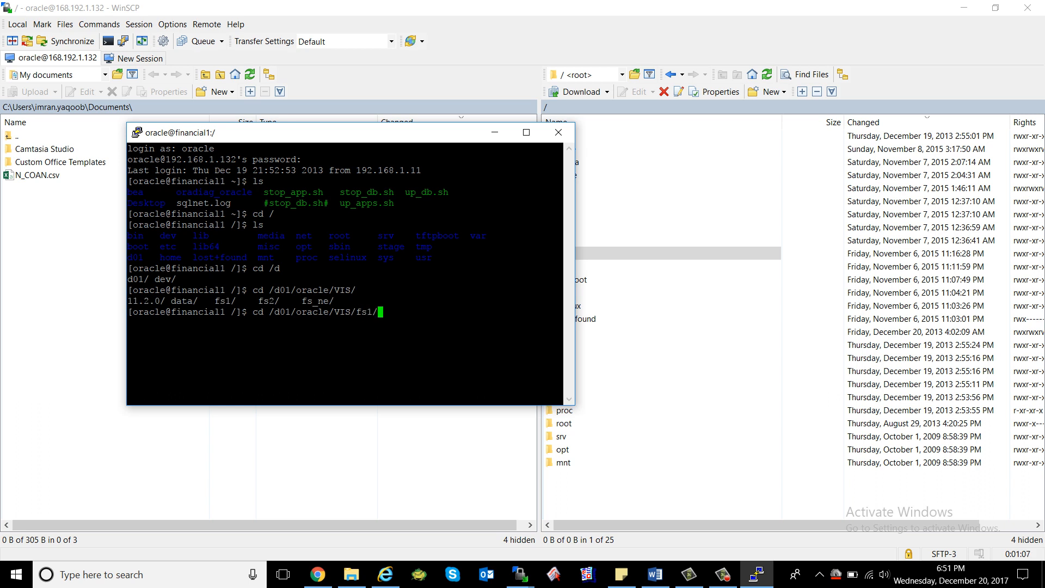
key("Tab")
key("Tab")
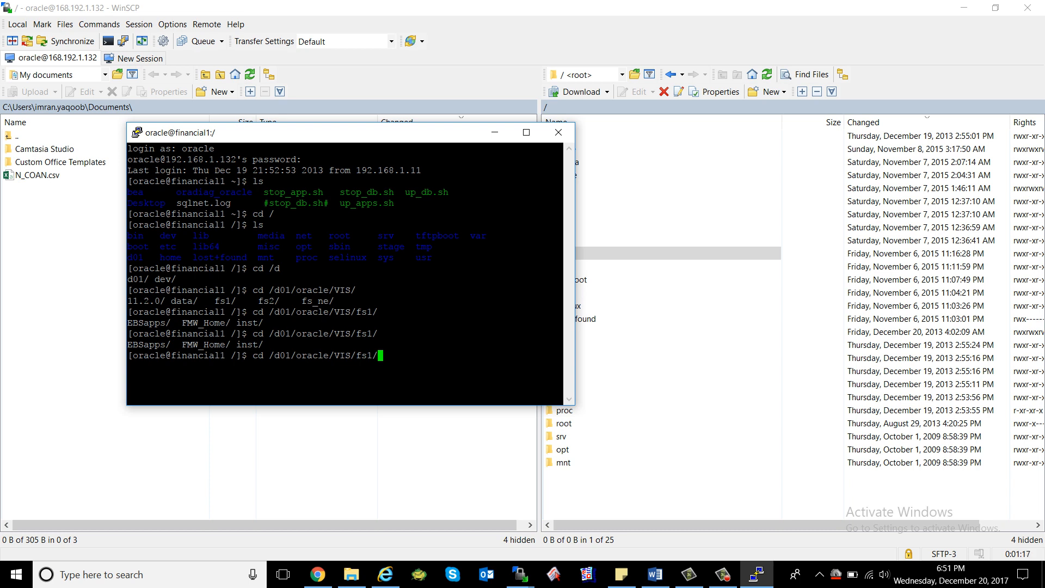
type("E")
key("Tab")
key("Tab")
key("Tab")
type("appl/")
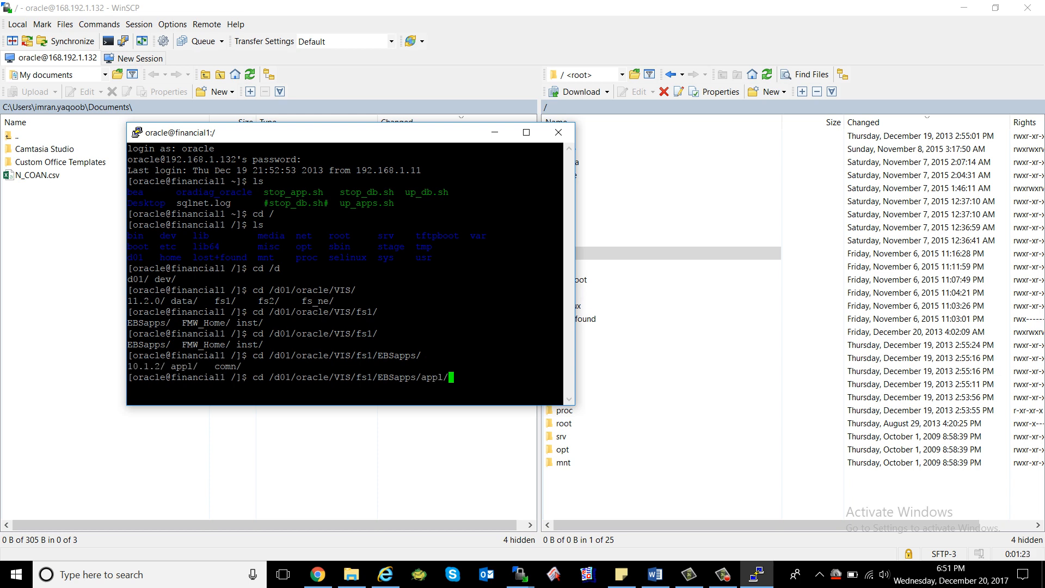
key("Tab")
key("Tab")
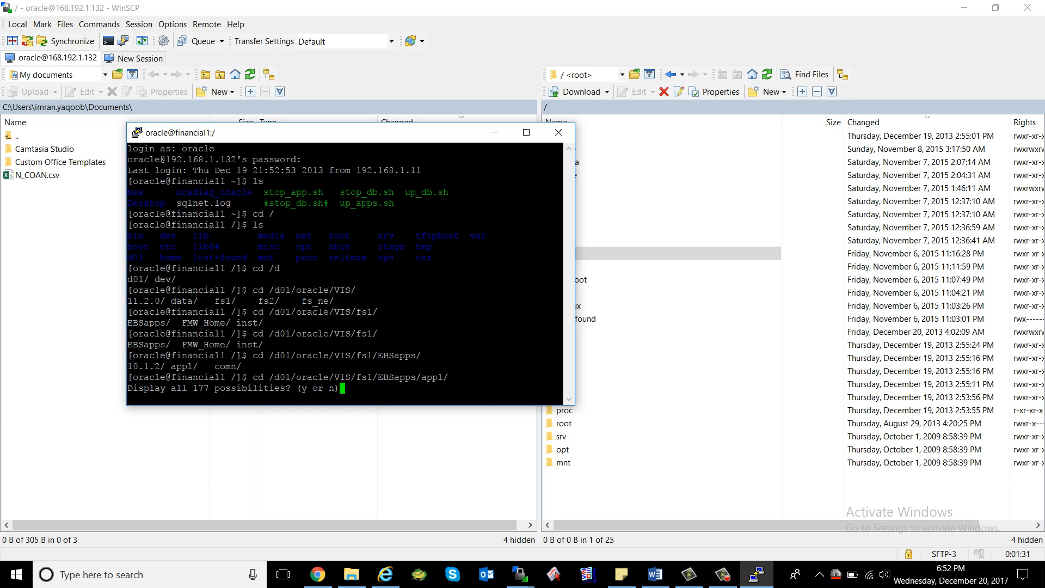
key("n")
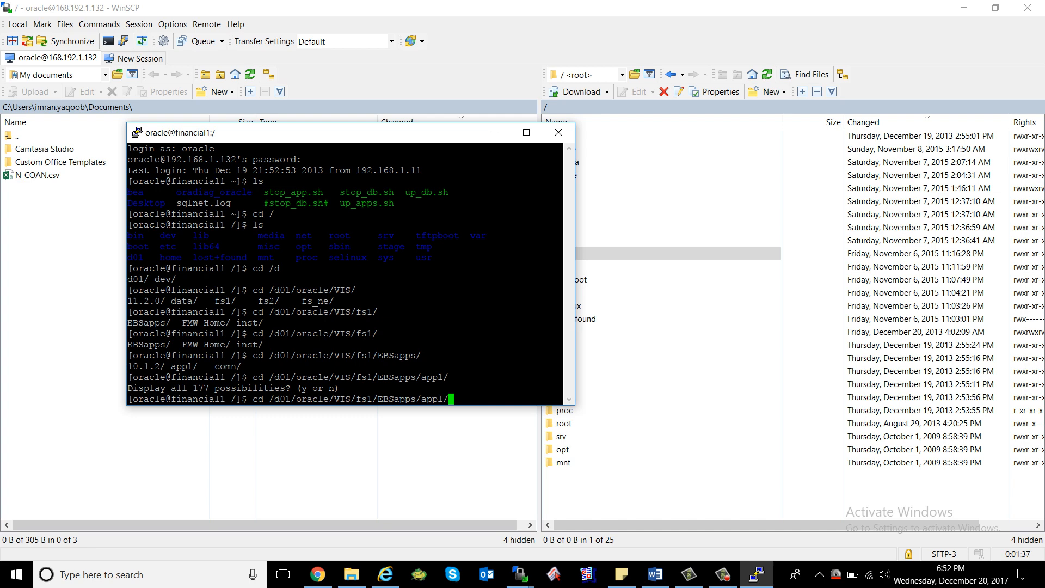
Step: Complete the pending cd path with ap/12.0.0/ and list its possible subfolders
type("ap")
key("Tab")
type("1")
key("Tab")
key("Tab")
key("Tab")
key("Tab")
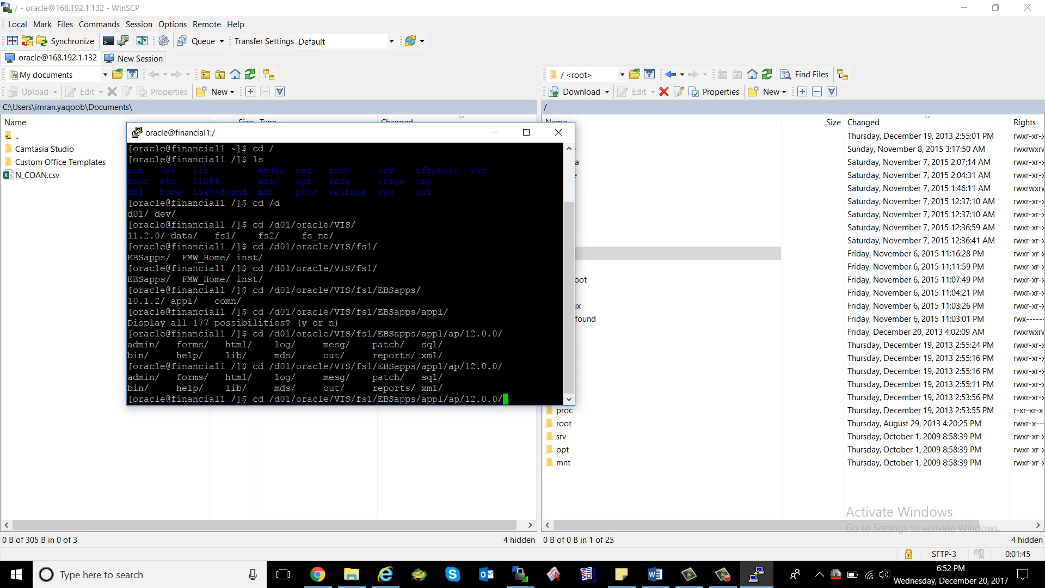
Step: Complete the pending cd path with reports/US/
type("re")
key("Tab")
type("U")
key("Tab")
Step: Look up completions for names beginning with AP, decline displaying them all and append /AXW to the path
type("AP")
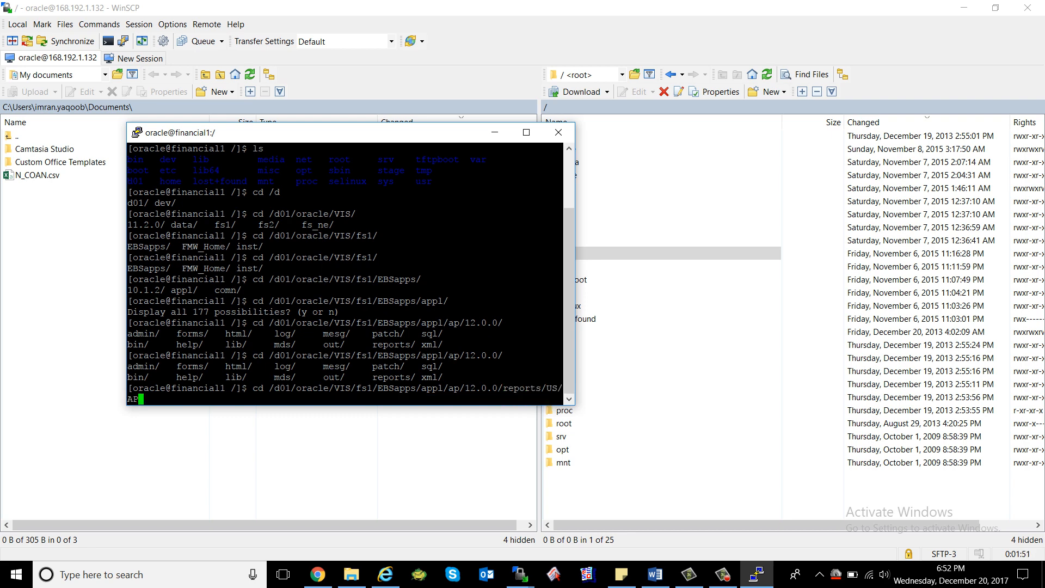
key("Tab")
key("Tab")
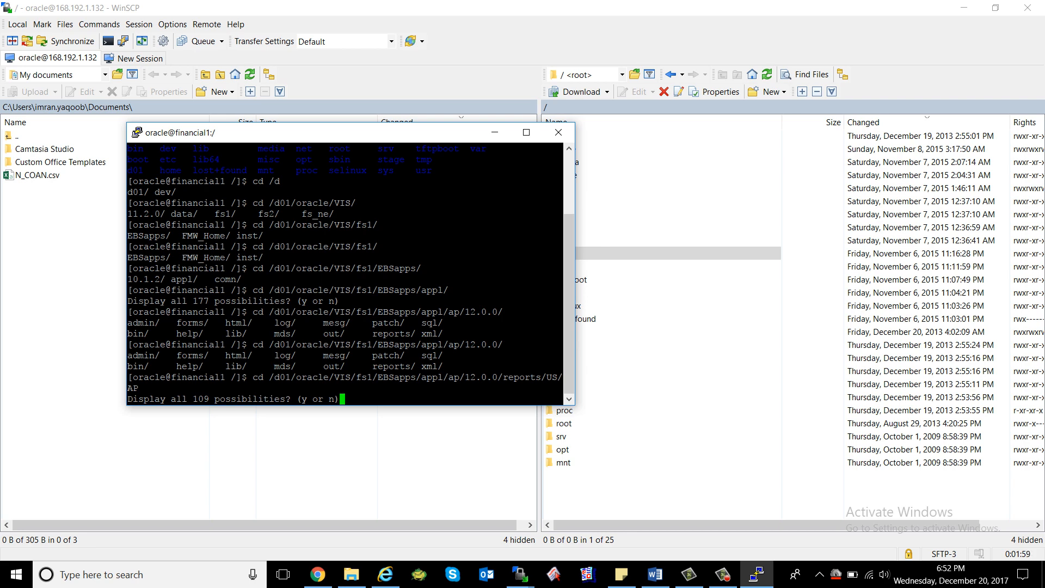
key("n")
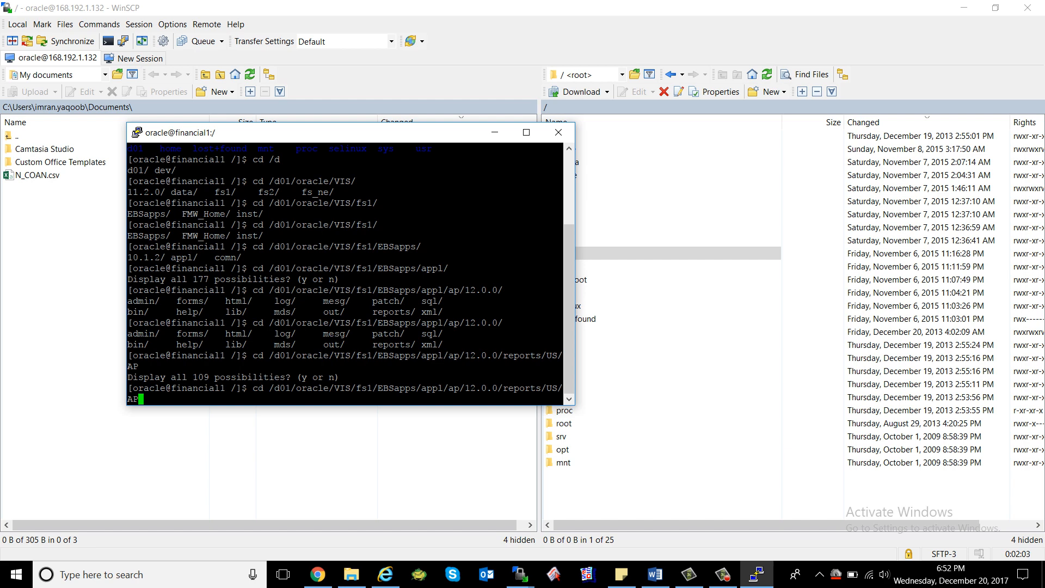
type("/AXW")
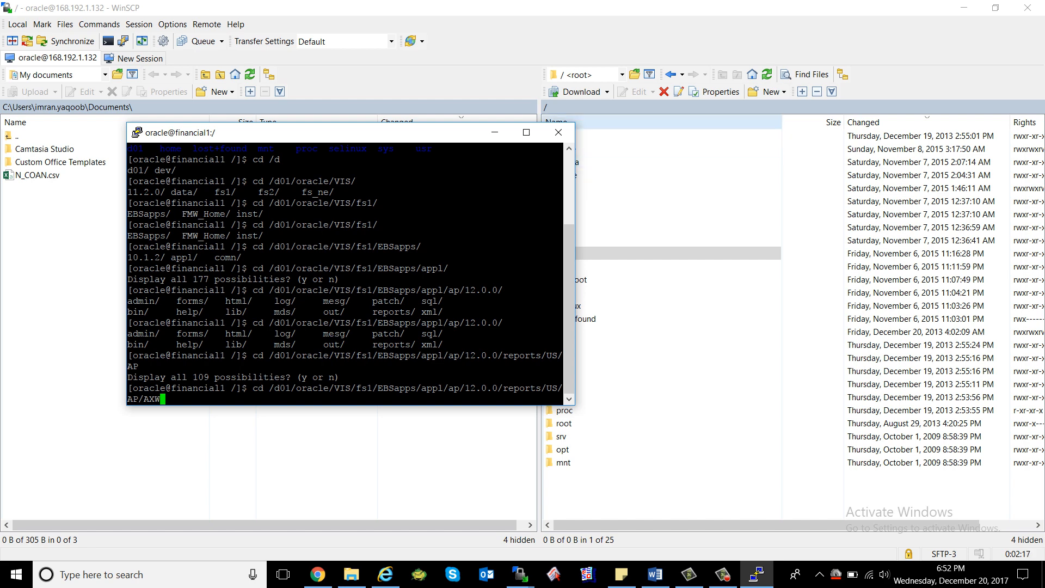
Step: Switch to WinSCP, sort the remote root directory by name and open the folder d01/oracle
left_click(662, 123)
double_click(563, 175)
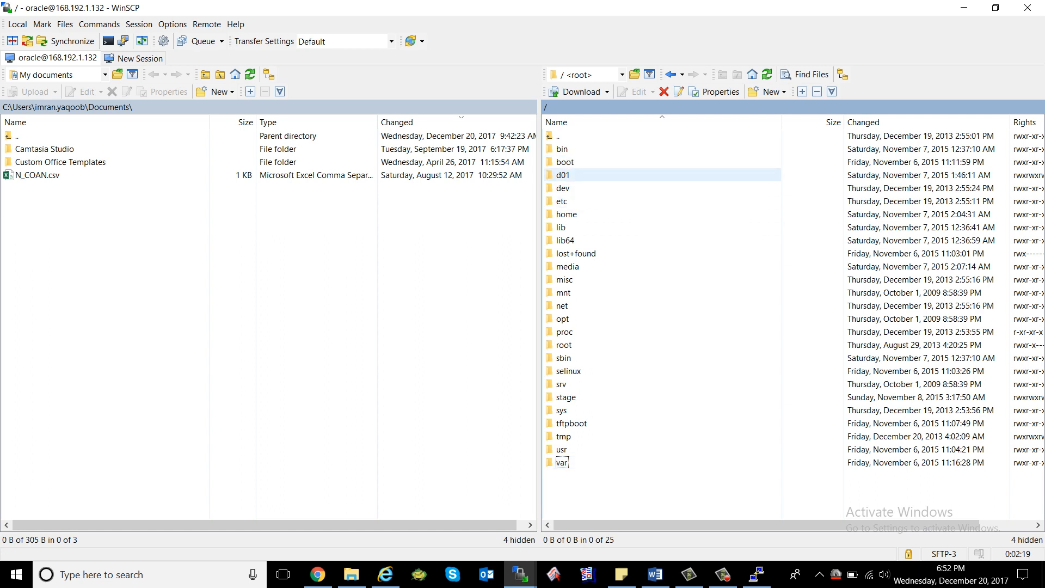
key("Down")
key("Return")
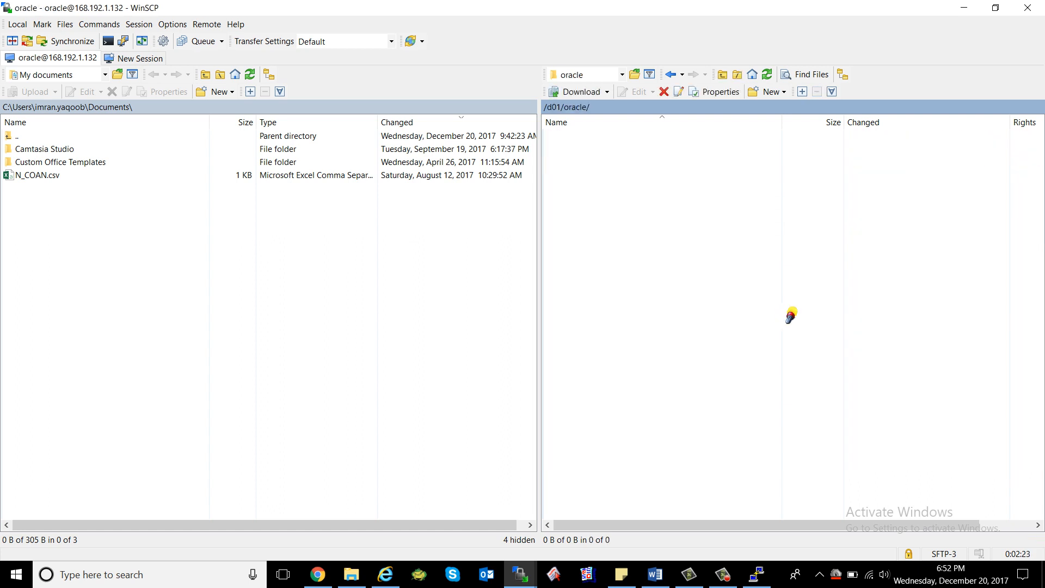
Step: Open the remote VIS folder and its fs1 subfolder
key("Down")
key("Down")
key("Down")
key("Down")
key("Down")
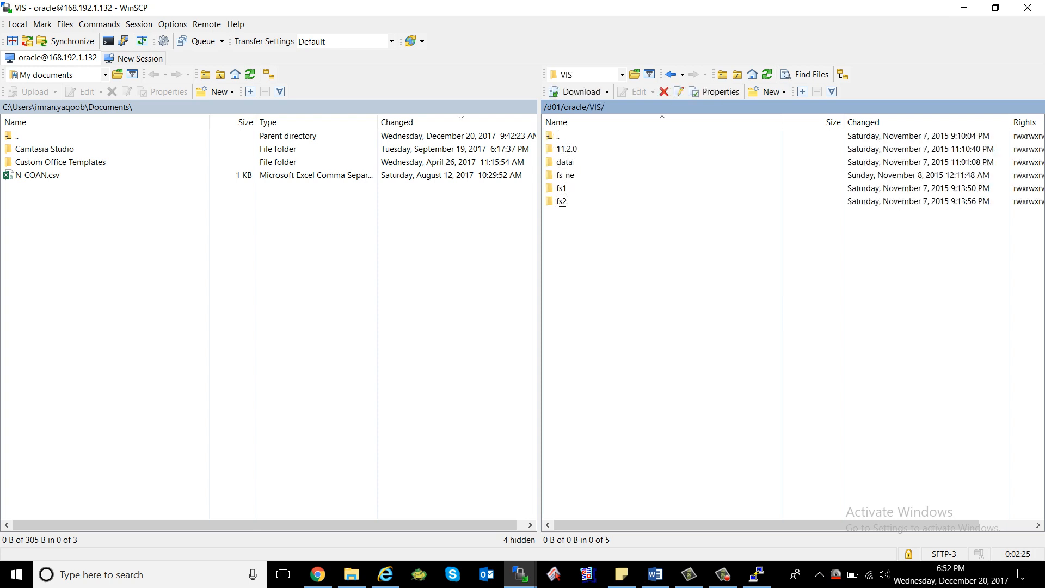
key("Up")
key("Return")
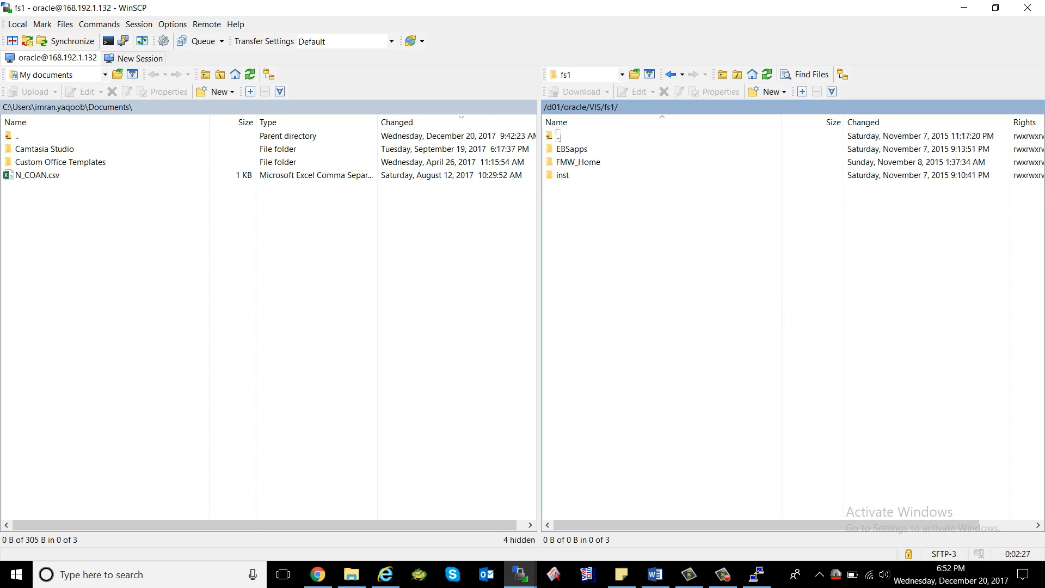
Step: Open the EBSapps folder inside the remote fs1 directory
key("Down")
key("Down")
key("Down")
key("Up")
key("Up")
key("Down")
key("Return")
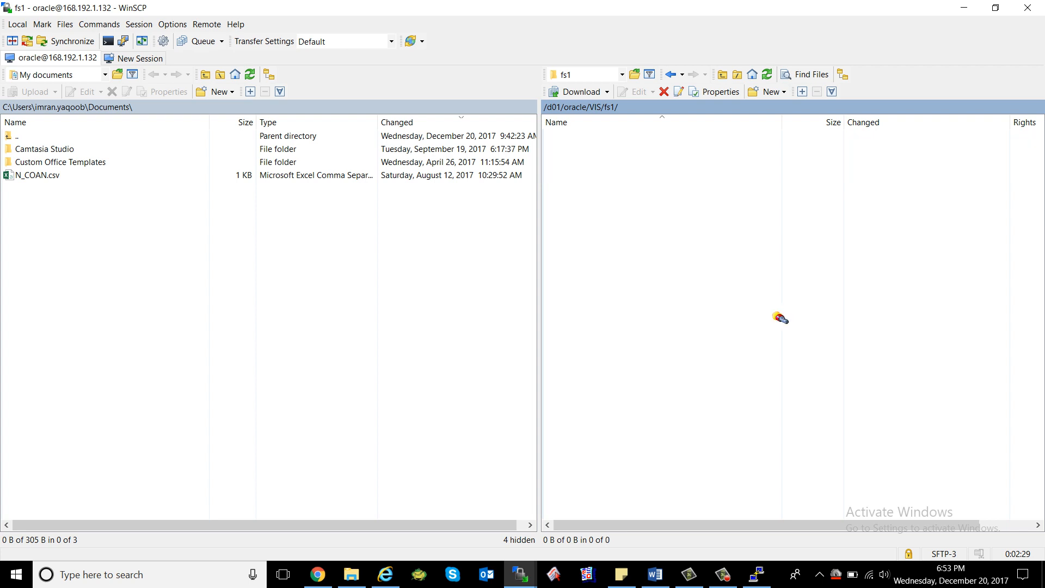
Step: Open the remote appl folder and its ap subfolder
key("Down")
key("Down")
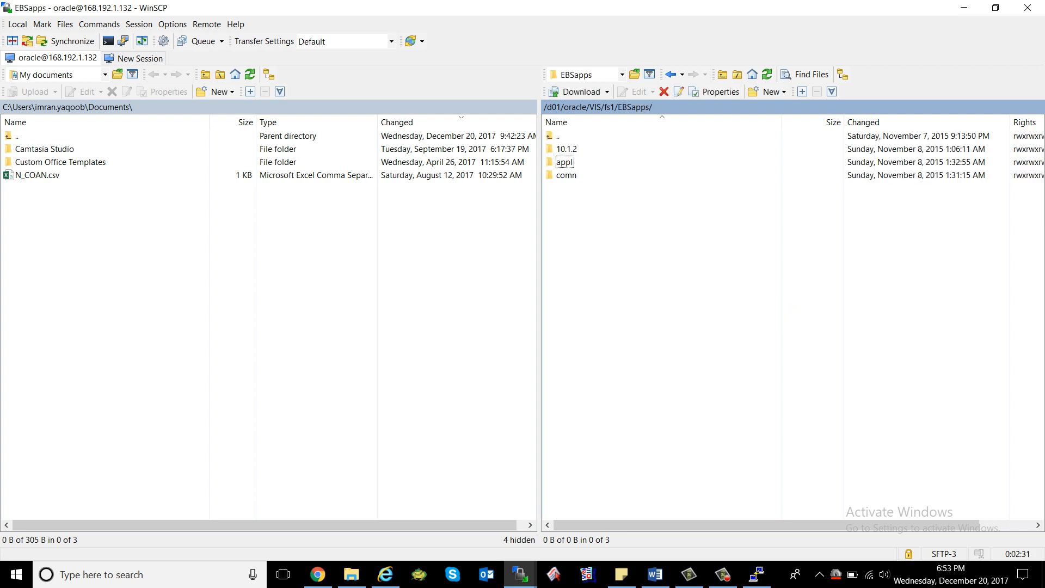
key("Return")
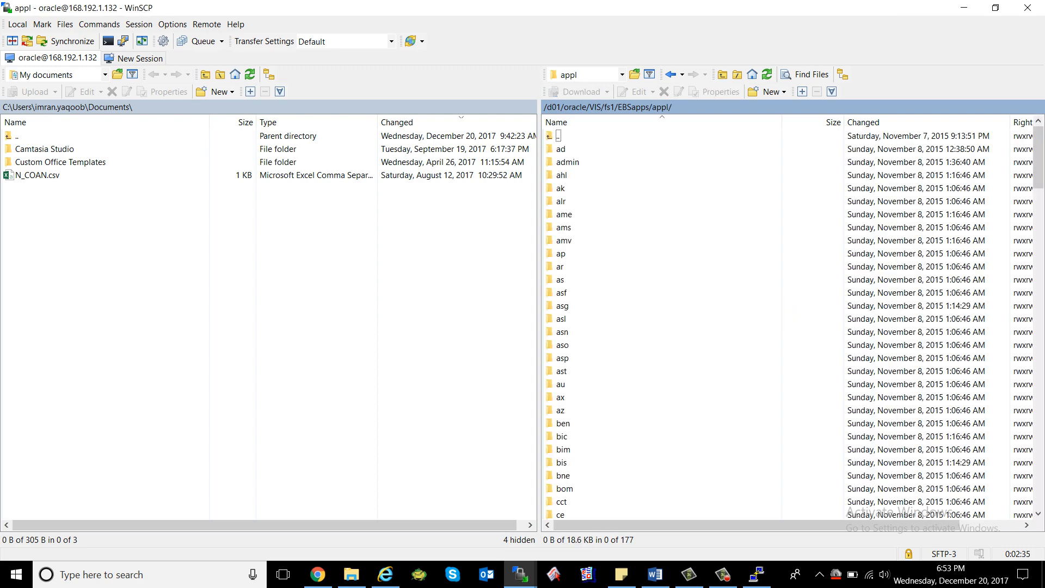
key("Return")
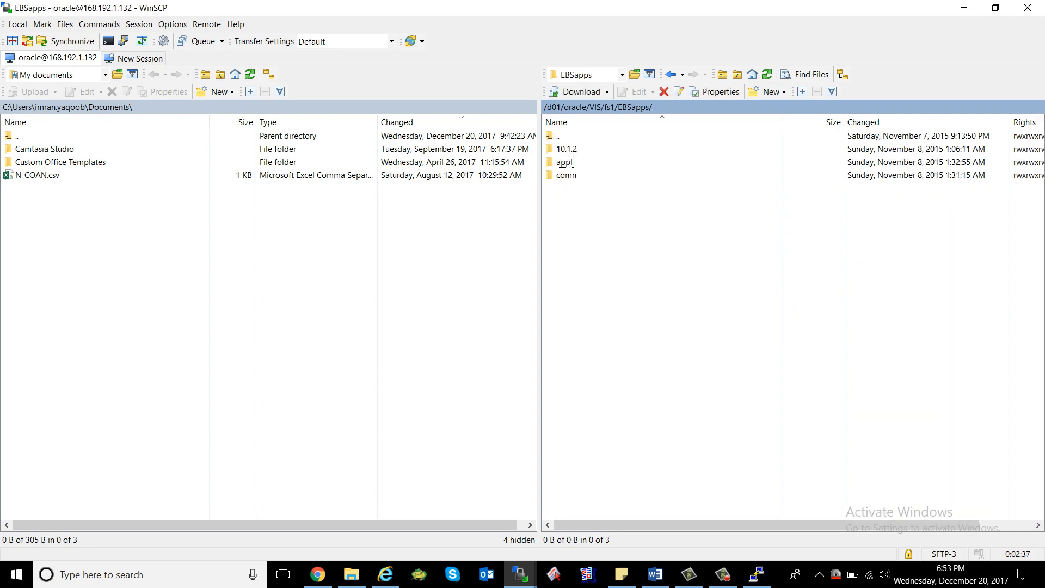
key("Return")
type("ap")
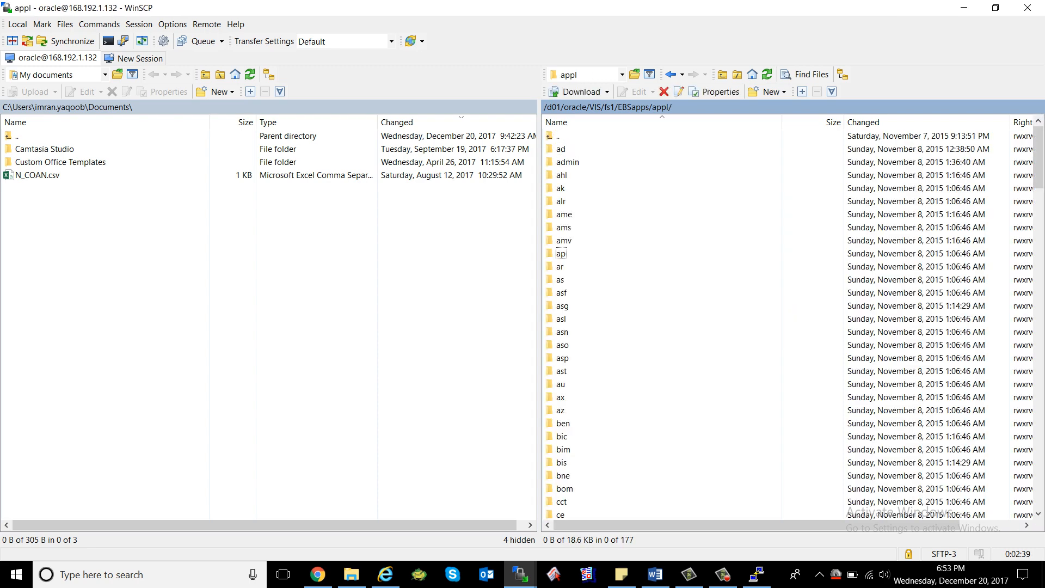
key("Return")
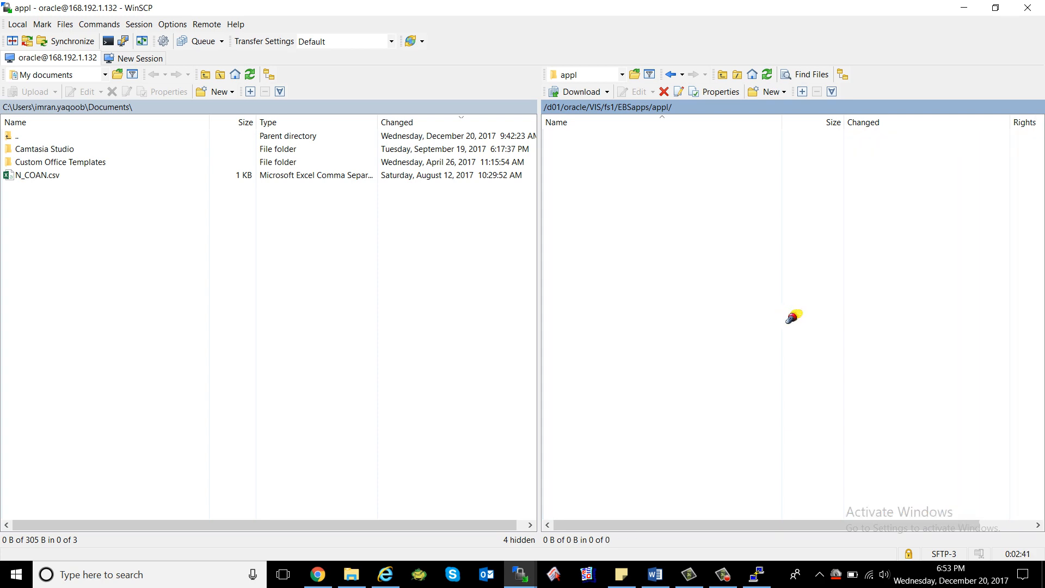
Step: Open the remote path 12.0.0/reports/US and move to the first report file, APGVEDPR.rdf
key("Down")
key("Return")
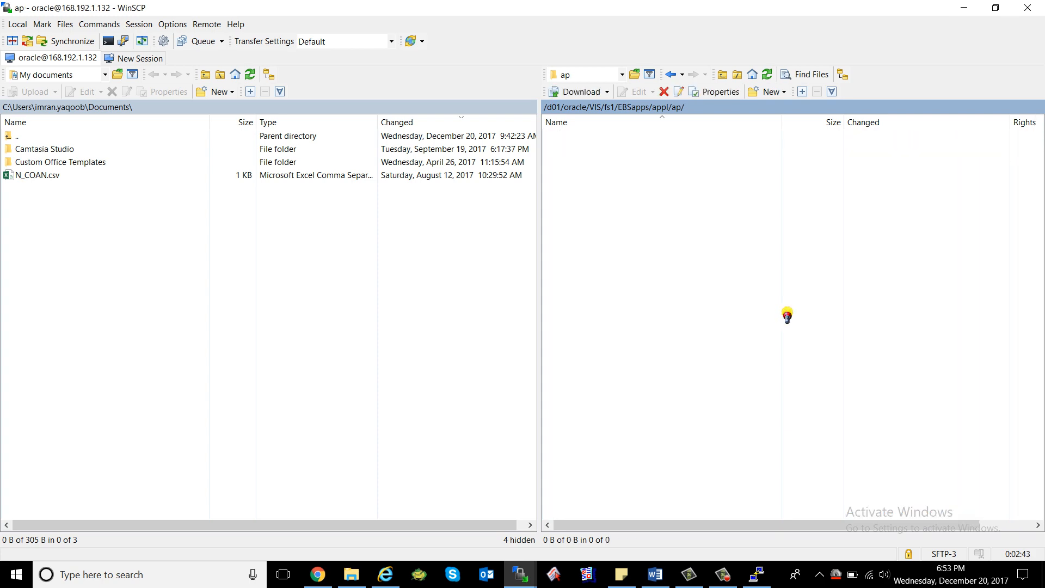
type("r")
key("Return")
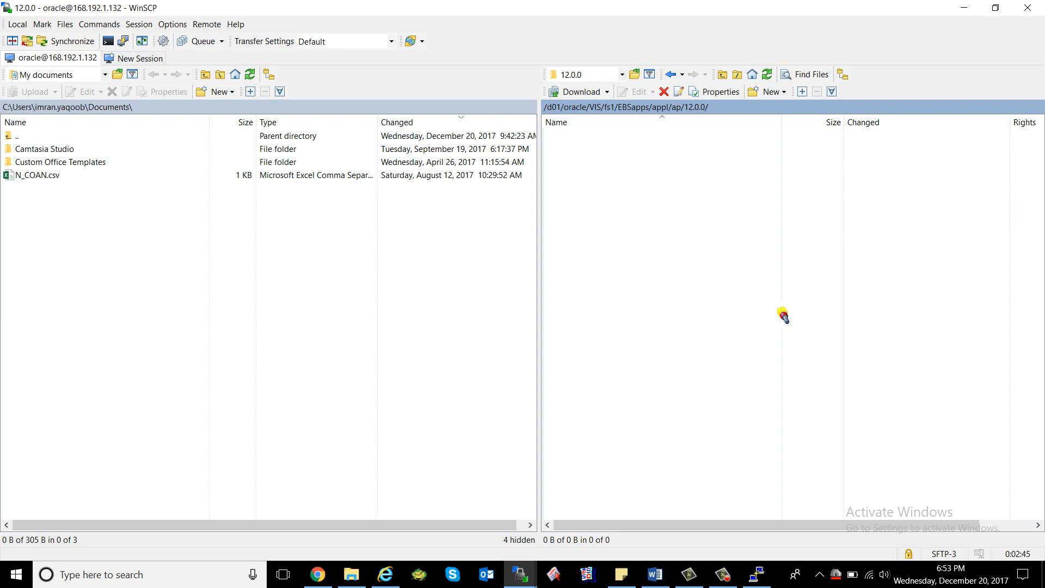
key("Down")
key("Return")
key("Down")
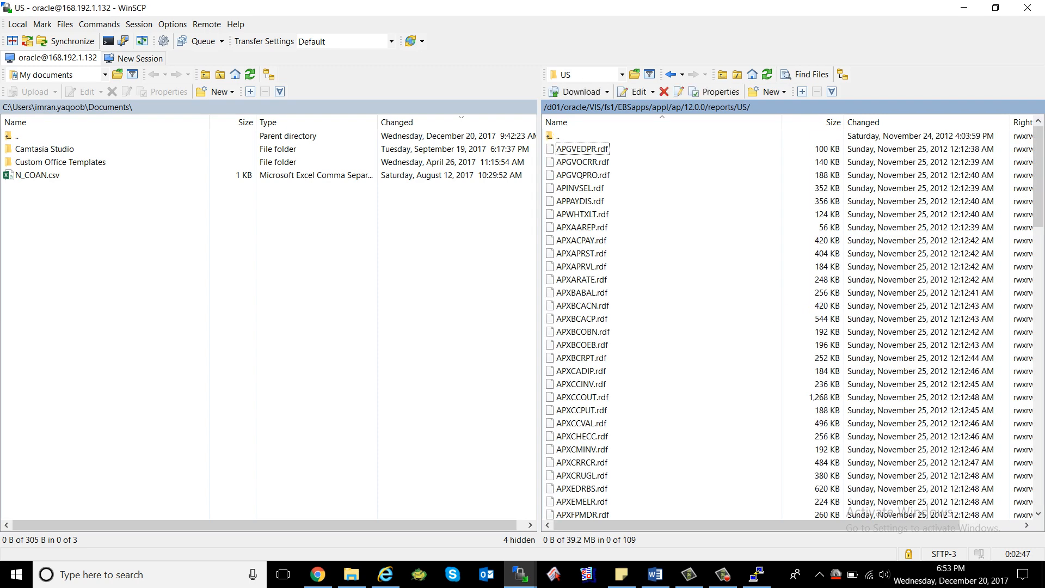
Step: Return to the PuTTY terminal and replace the AXW ending of the pending cd path with APG
key("alt+Tab")
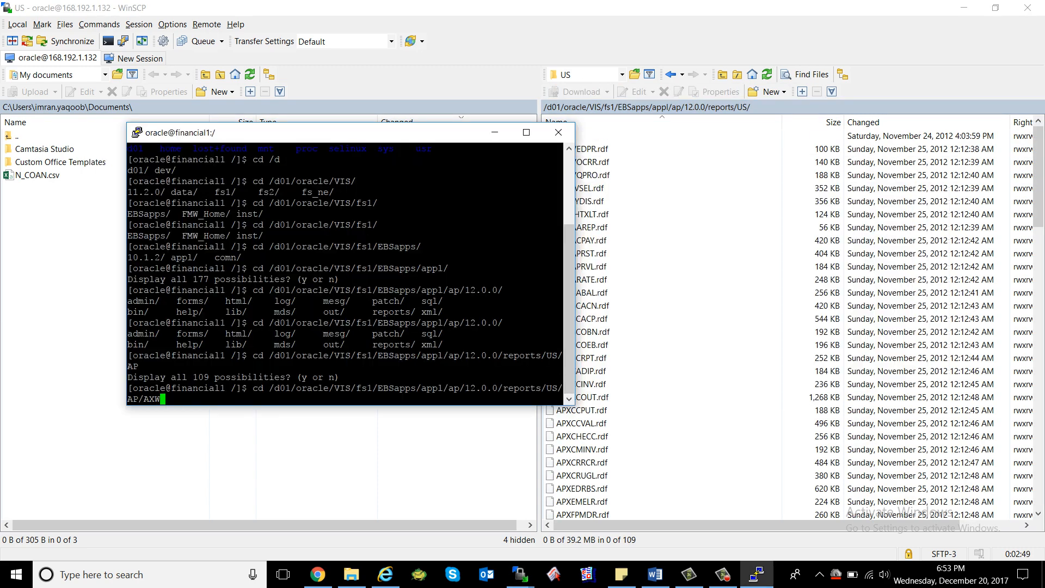
key("BackSpace")
key("BackSpace")
key("BackSpace")
type("APF")
key("BackSpace")
type("G")
Step: Switch to WinSCP and copy the name APGVEDPR from the first report file
left_click(702, 175)
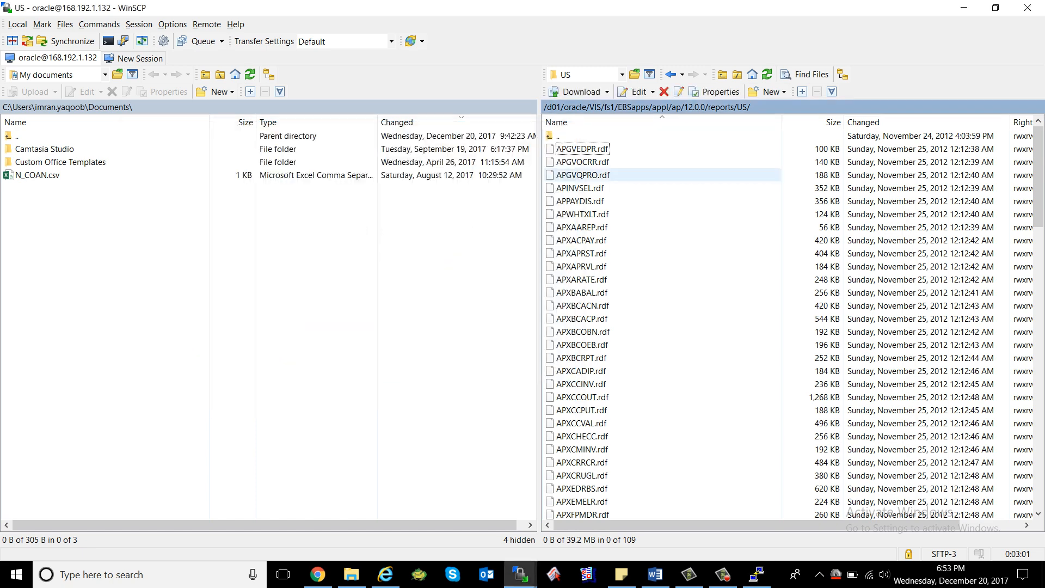
left_click(583, 149)
key("ctrl+c")
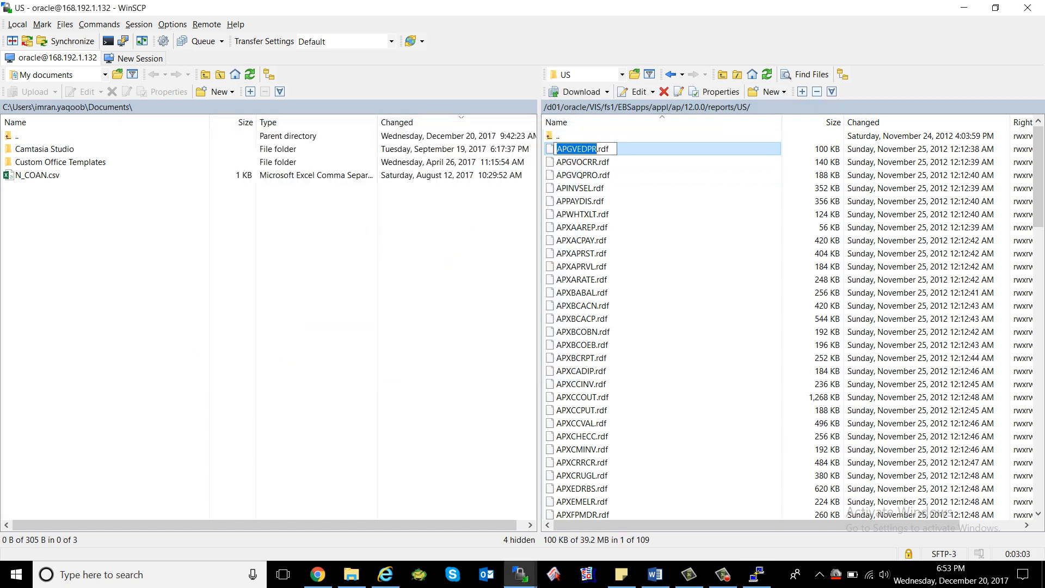
Step: In the PuTTY terminal, correct the path ending to reports/US/APGVEDPR.rdf and try to run the cd command on that file
key("alt+Tab")
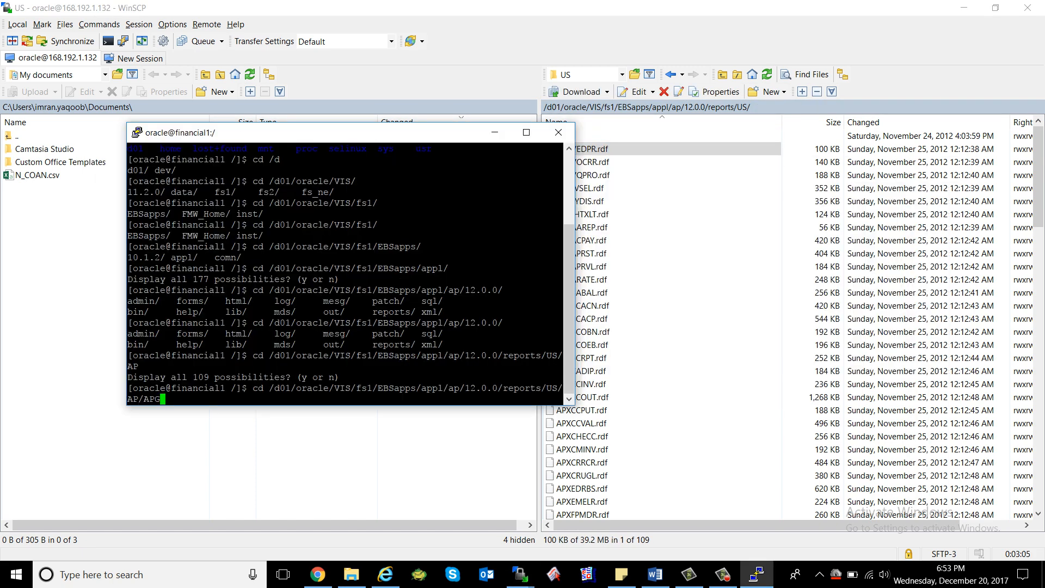
key("BackSpace")
key("BackSpace")
key("BackSpace")
key("shift+Insert")
type(".rdf")
key("BackSpace")
key("BackSpace")
key("BackSpace")
key("BackSpace")
key("BackSpace")
key("BackSpace")
key("BackSpace")
key("BackSpace")
key("BackSpace")
key("BackSpace")
key("BackSpace")
key("BackSpace")
key("BackSpace")
key("BackSpace")
key("BackSpace")
key("BackSpace")
type("/APGVEDPR")
key("Tab")
key("Return")
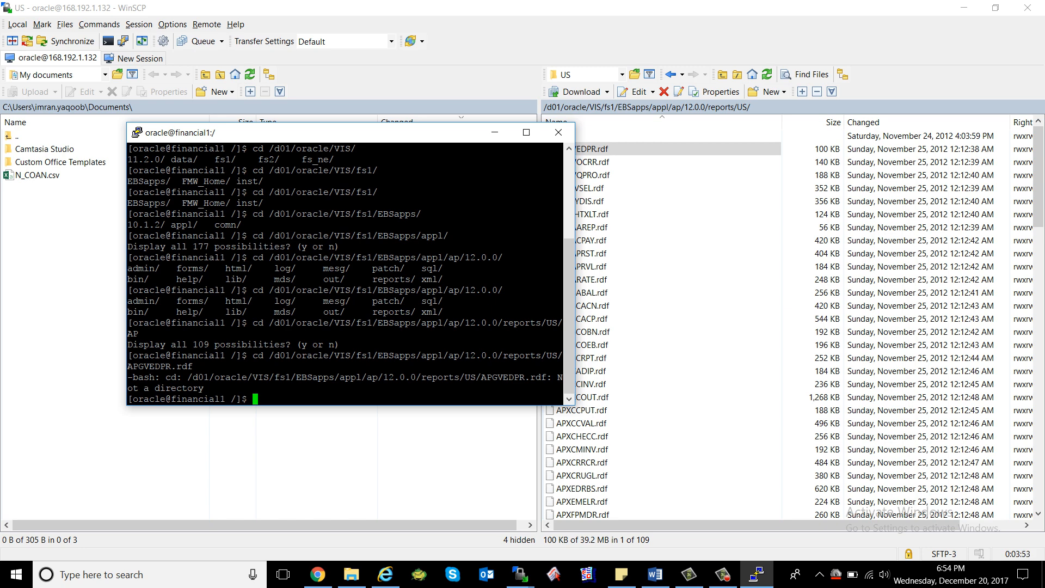
Step: Recall the cd command, shorten it to /d01/oracle/VIS/fs1/EBSapps/appl/ap/12.0.0/reports/US/, run it and list the directory with ls
key("Up")
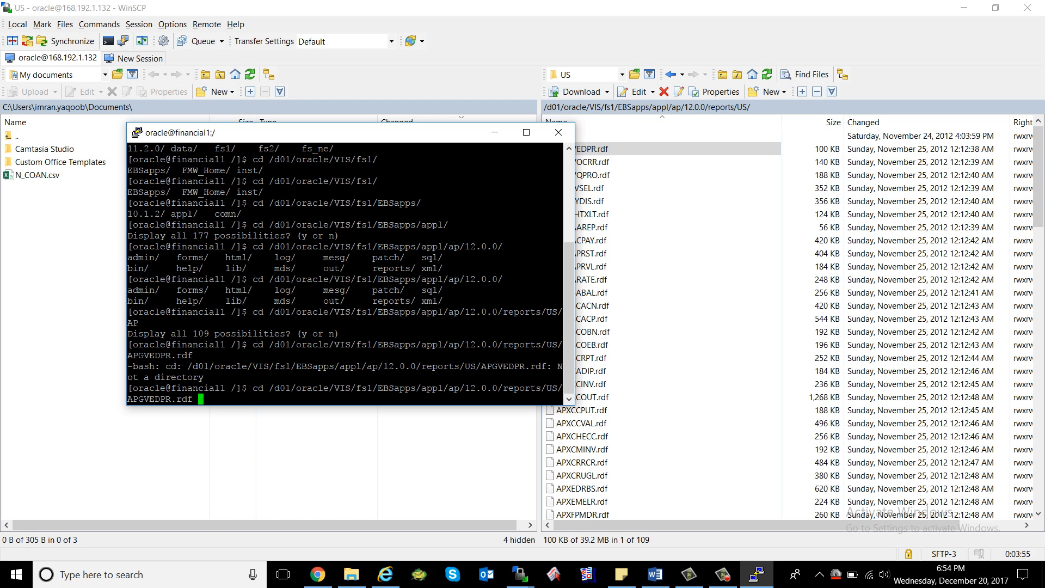
key("BackSpace")
key("BackSpace")
key("BackSpace")
key("BackSpace")
key("BackSpace")
key("BackSpace")
key("BackSpace")
key("BackSpace")
key("BackSpace")
key("BackSpace")
key("BackSpace")
key("BackSpace")
key("BackSpace")
key("BackSpace")
type("S/")
key("Return")
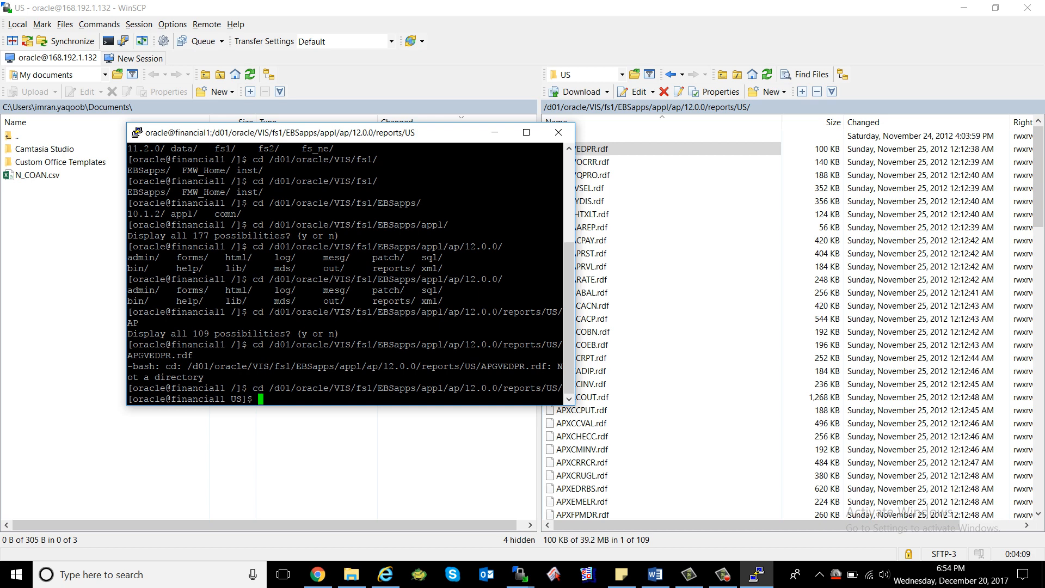
type("ls")
key("Return")
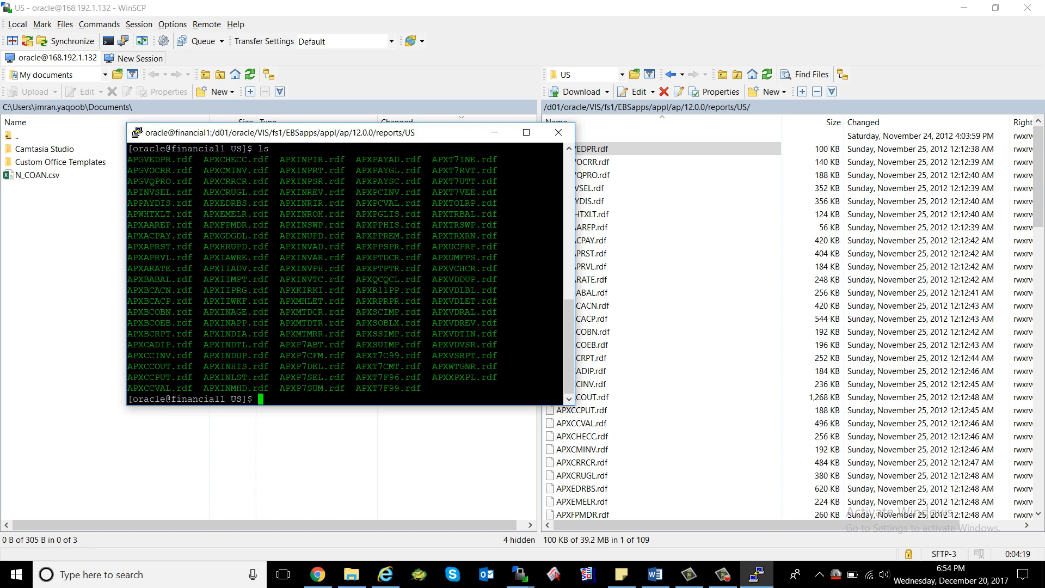
key("shift+Insert")
type(".")
key("BackSpace")
key("BackSpace")
key("BackSpace")
key("BackSpace")
key("BackSpace")
key("BackSpace")
key("BackSpace")
key("BackSpace")
key("BackSpace")
Step: Open the report file APGVEDPR.rdf in the vi editor
type("vi")
key("Tab")
key("Tab")
type("v")
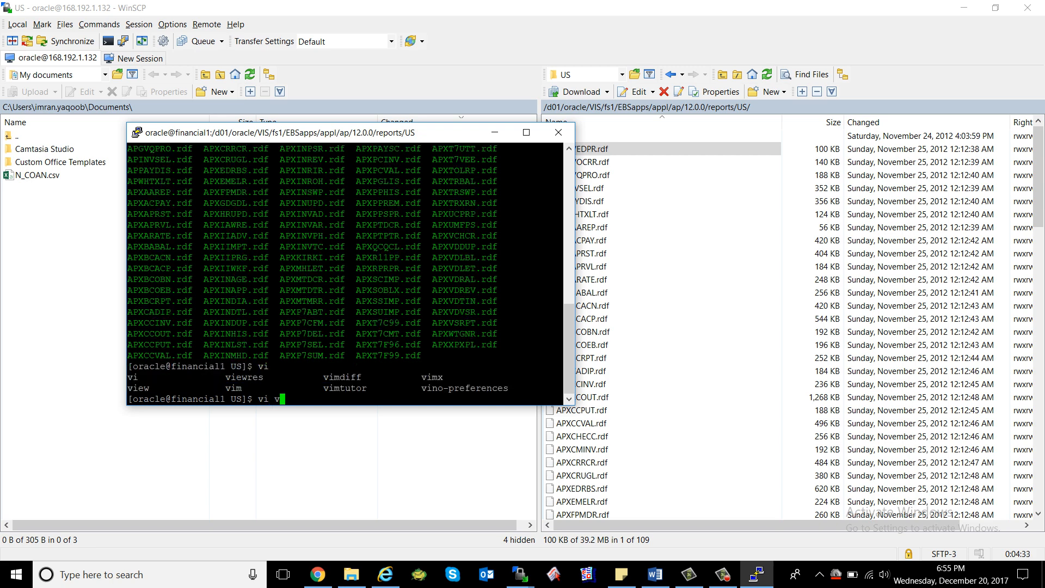
key("BackSpace")
type("APGVEDPR")
key("Tab")
key("Return")
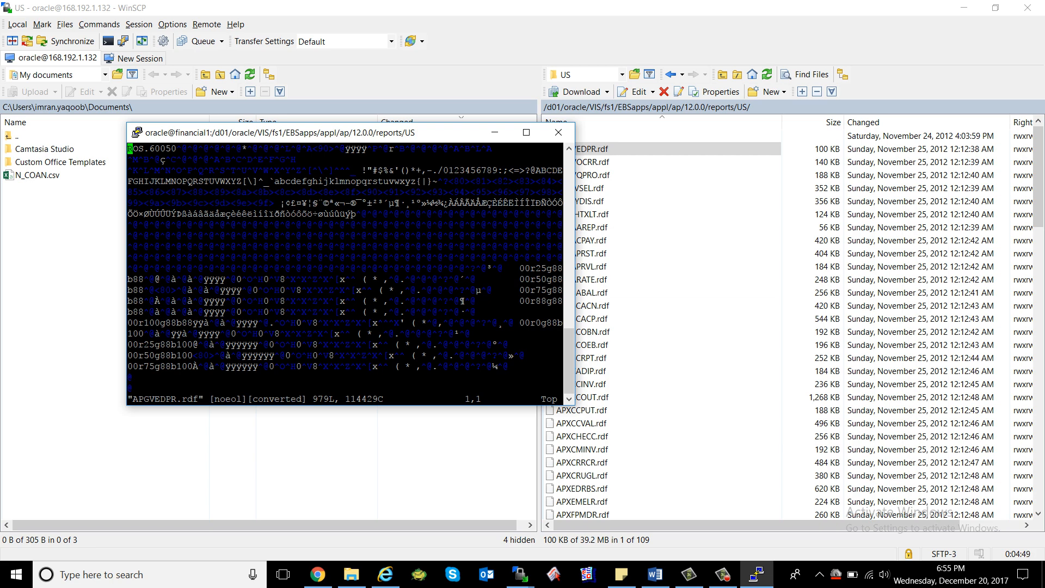
Step: Quit vi on APGVEDPR.rdf to return to the shell prompt
type(":q")
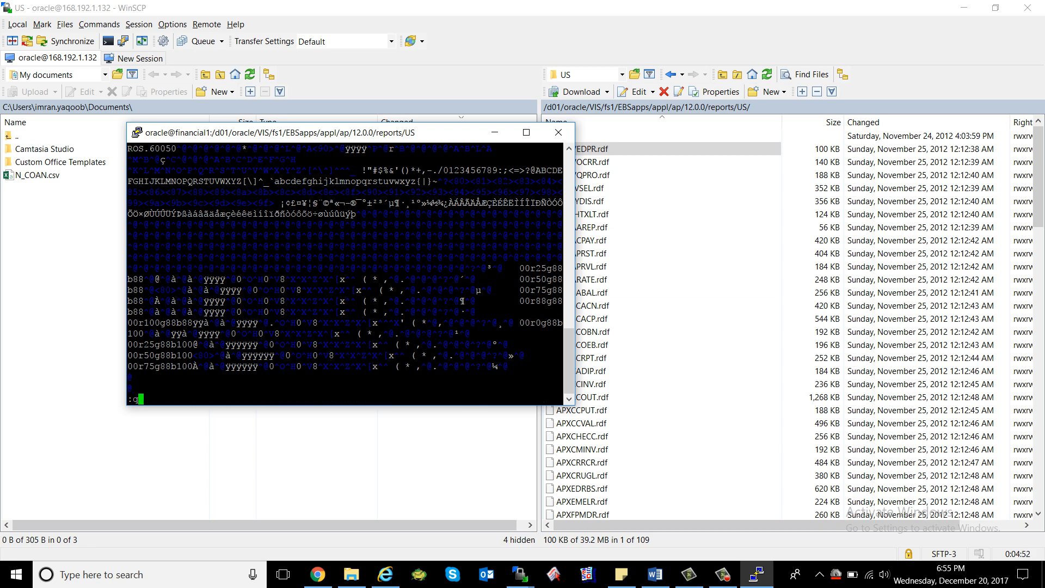
key("Return")
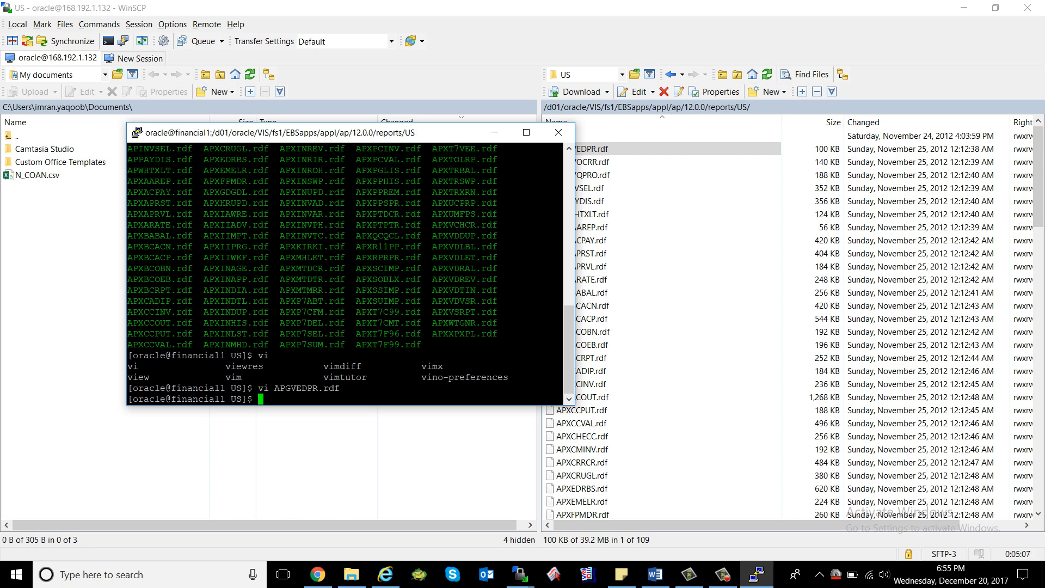
type("cdp")
key("BackSpace")
key("BackSpace")
key("BackSpace")
type("p")
key("BackSpace")
key("BackSpace")
key("BackSpace")
Step: Recall the vi command, rewrite it as cp APGVEDPR.rdf /opt and try to run it
key("Up")
key("Down")
key("Up")
key("Left")
key("Left")
key("Left")
key("Left")
key("Left")
key("Left")
key("Left")
key("Left")
key("Left")
key("Left")
key("Left")
key("Left")
key("Left")
key("Left")
key("Left")
key("Delete")
key("Delete")
type("cp")
key("End")
type("/opt/")
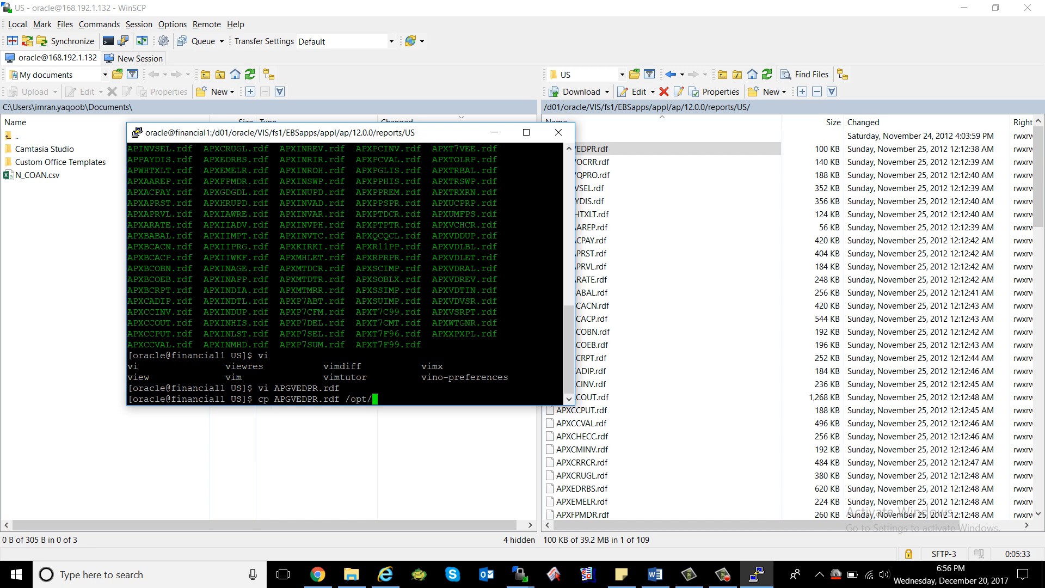
type("oracle")
key("BackSpace")
key("BackSpace")
key("BackSpace")
key("BackSpace")
key("BackSpace")
key("BackSpace")
key("BackSpace")
key("Return")
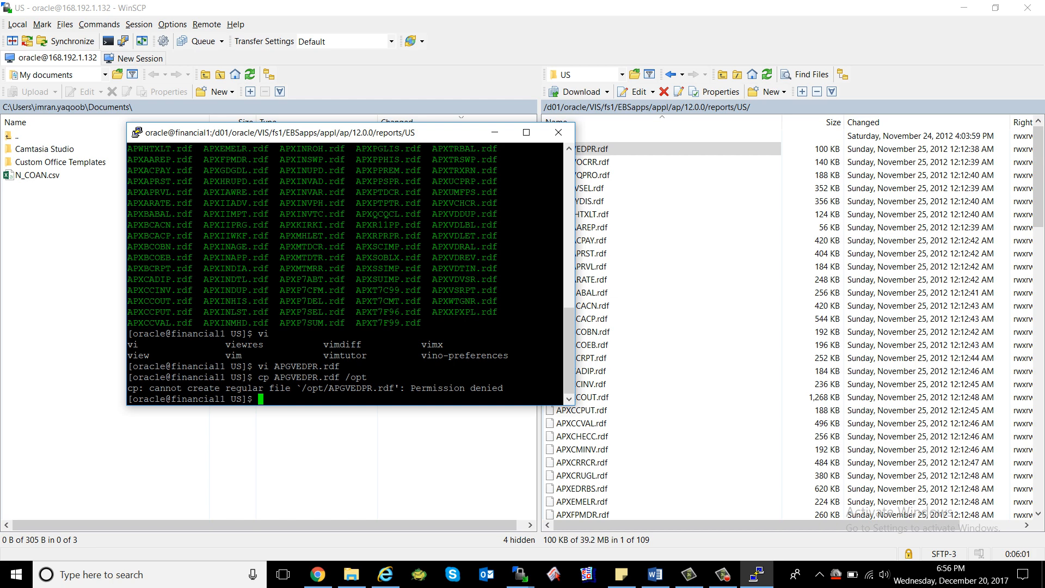
Step: Switch to WinSCP, open the opt folder under the server's root directory and refresh its contents
key("alt+Tab")
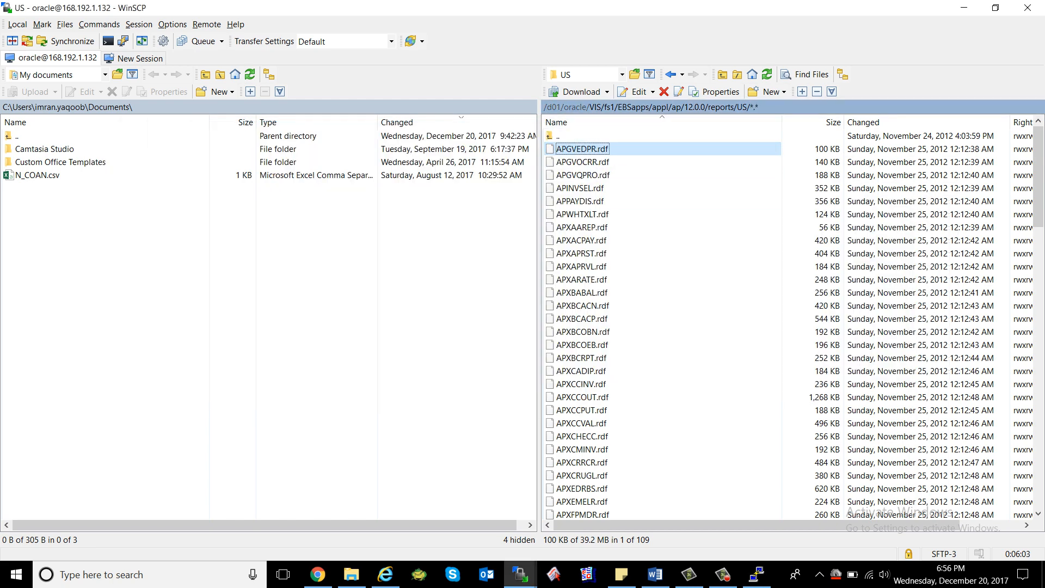
left_click(546, 107)
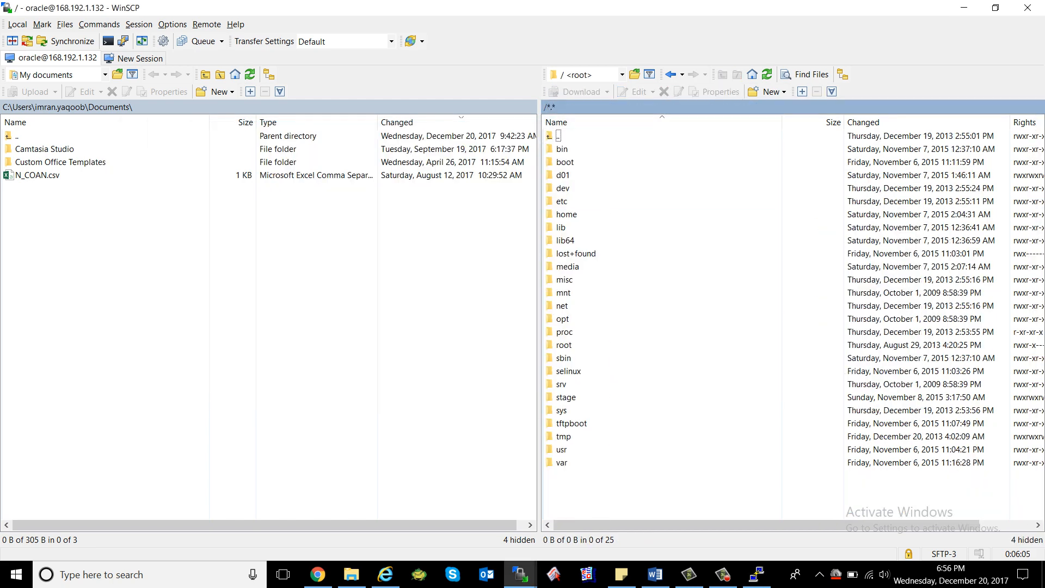
left_click(562, 201)
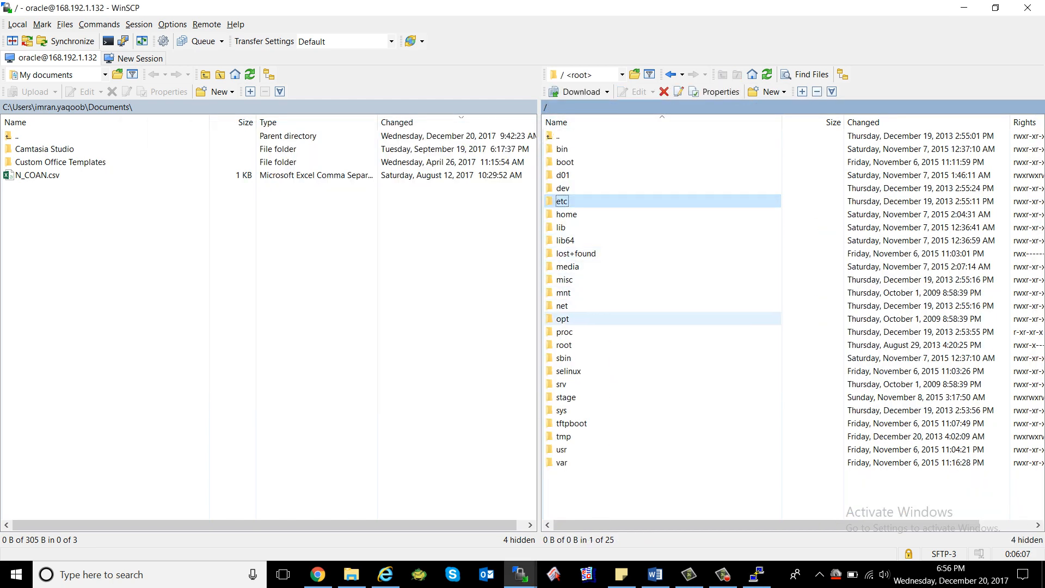
double_click(779, 318)
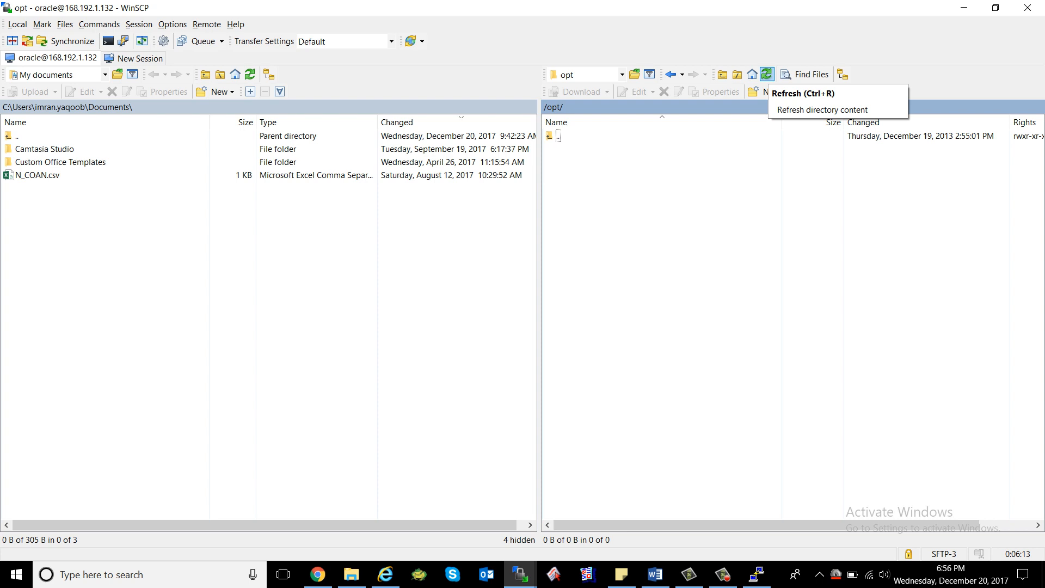
left_click(767, 74)
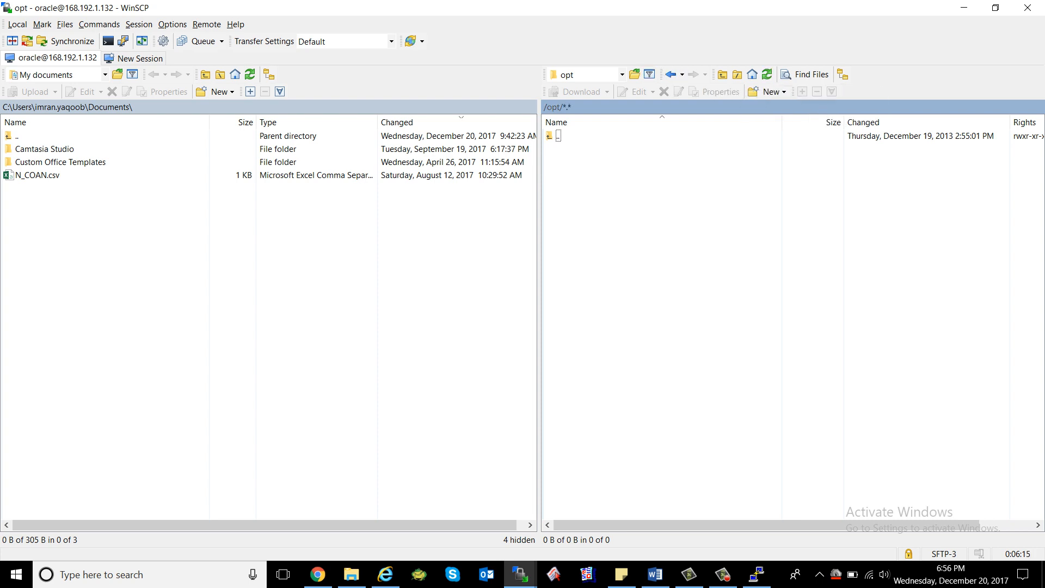
Step: Go back to the server's root directory and open the folder home/oracle
left_click(555, 107)
left_click(571, 386)
left_click(546, 107)
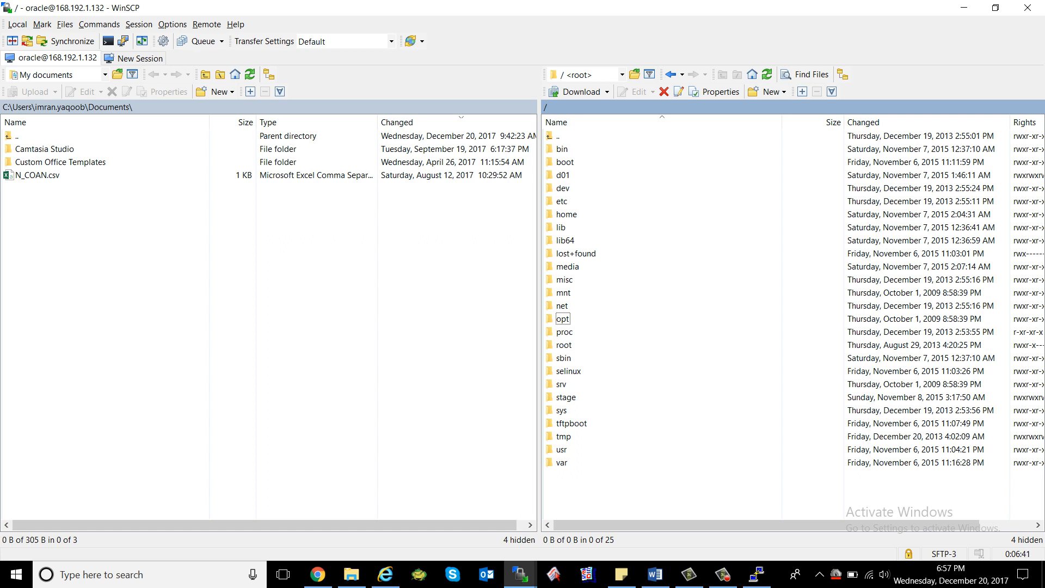
left_click(563, 319)
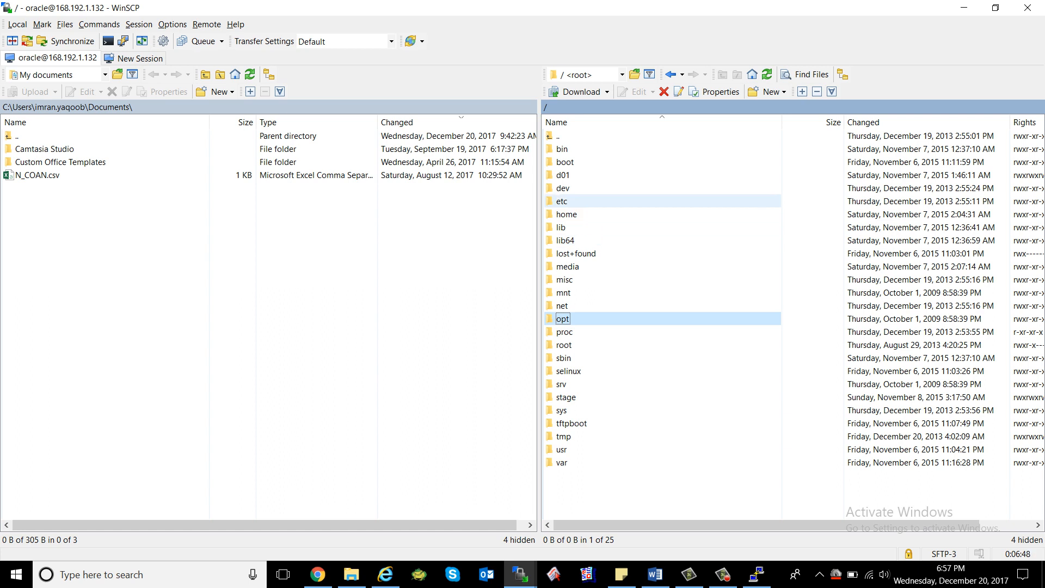
double_click(566, 214)
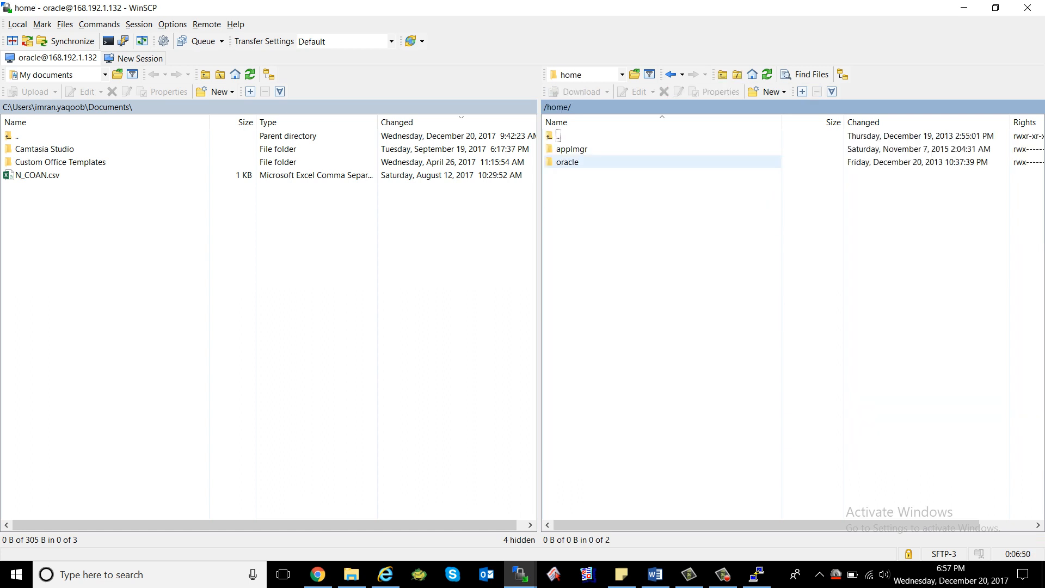
double_click(567, 162)
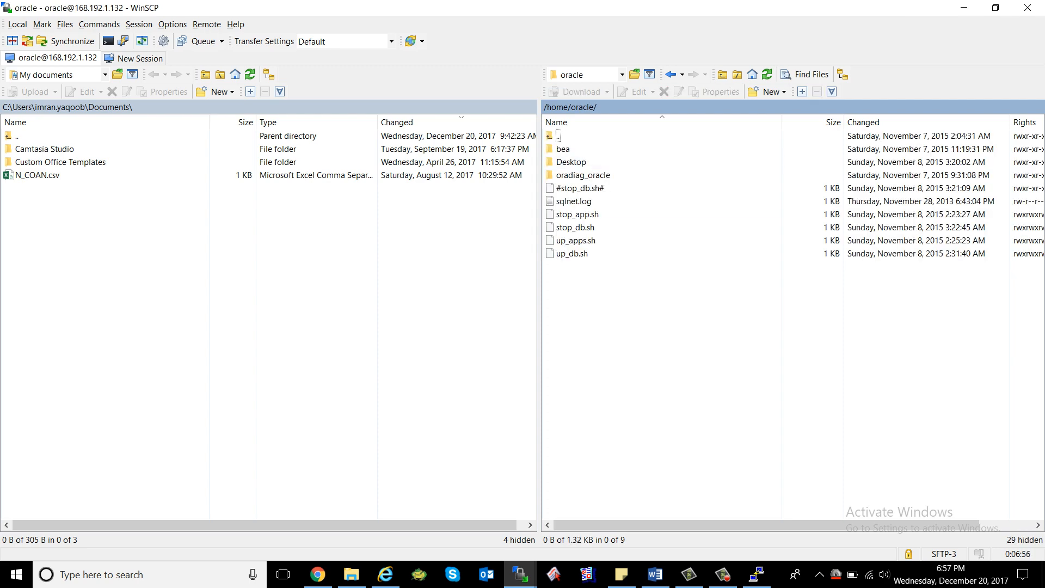
Step: Switch to the PuTTY terminal, recall the cp command and copy APGVEDPR.rdf to /home/oracle/
left_click(757, 574)
key("Up")
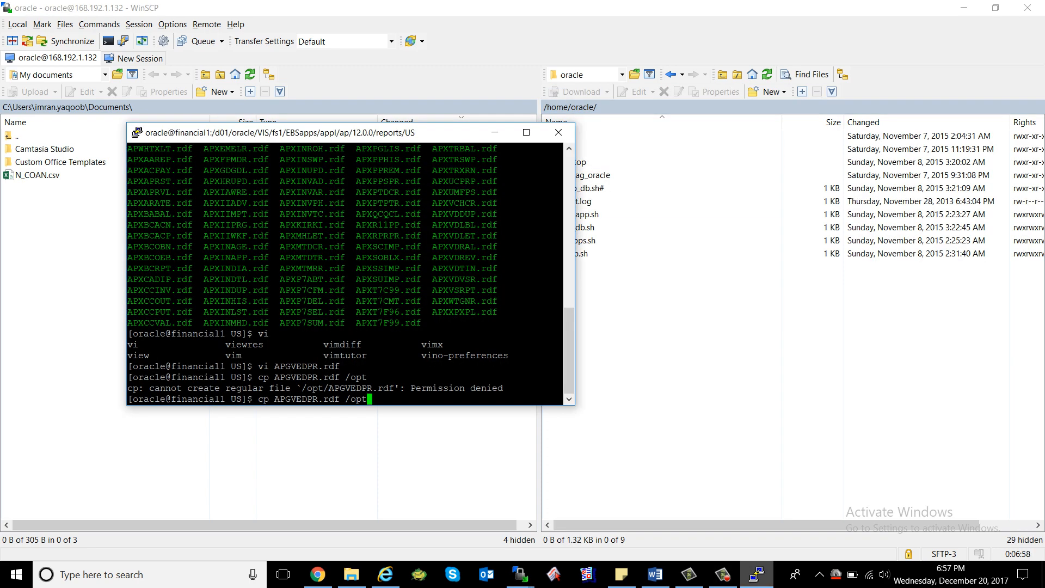
key("BackSpace")
key("BackSpace")
key("BackSpace")
type("home/oracle/")
key("Return")
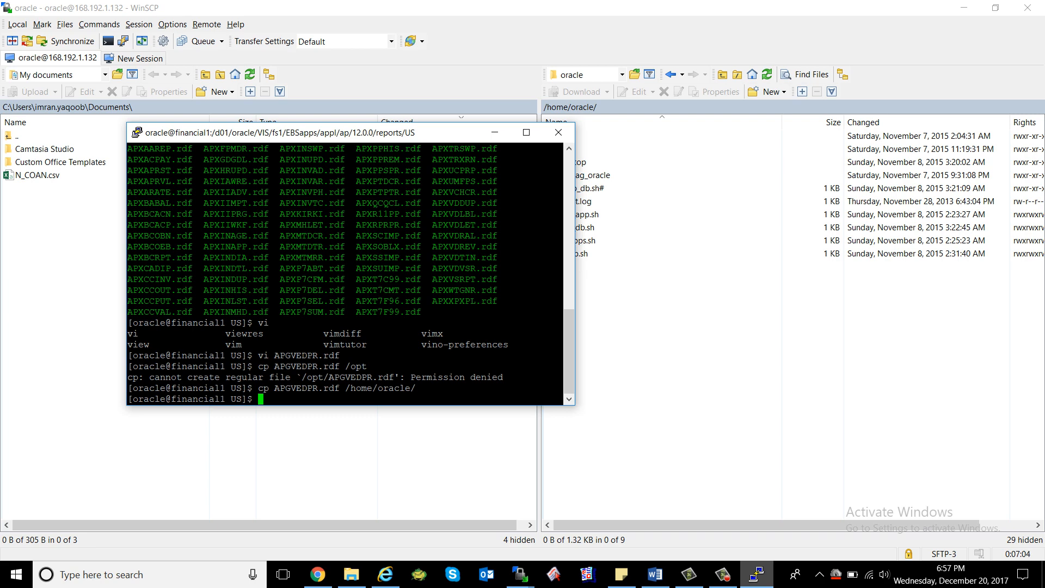
Step: Switch to WinSCP and check /home/oracle for the copied APGVEDPR.rdf, and select sqlnet.log
key("alt+Tab")
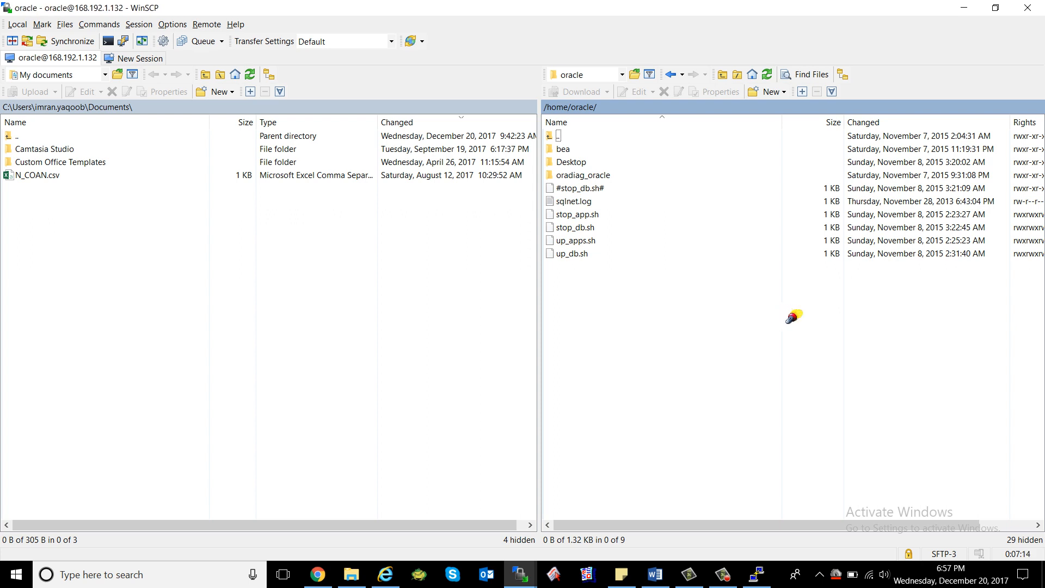
left_click(582, 201)
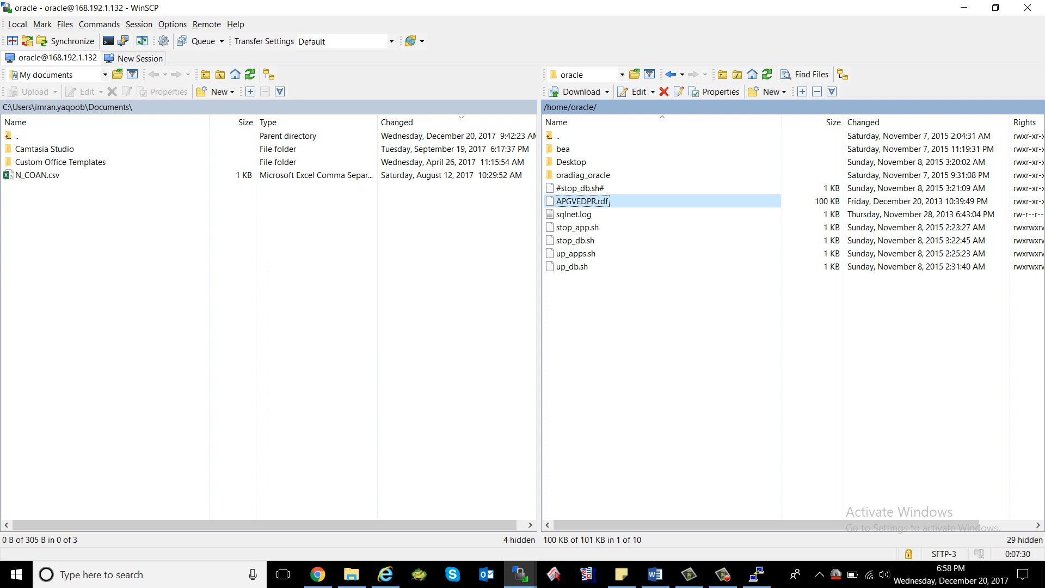
left_click(574, 214)
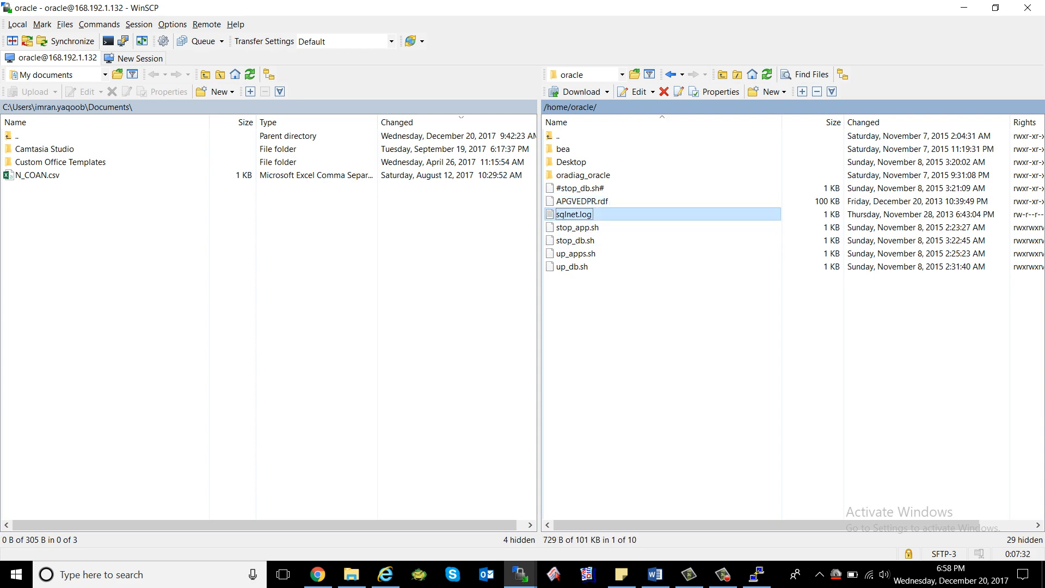
Step: In the PuTTY terminal, open /home/oracle/sqlnet.log in vi and look through its contents
left_click(757, 575)
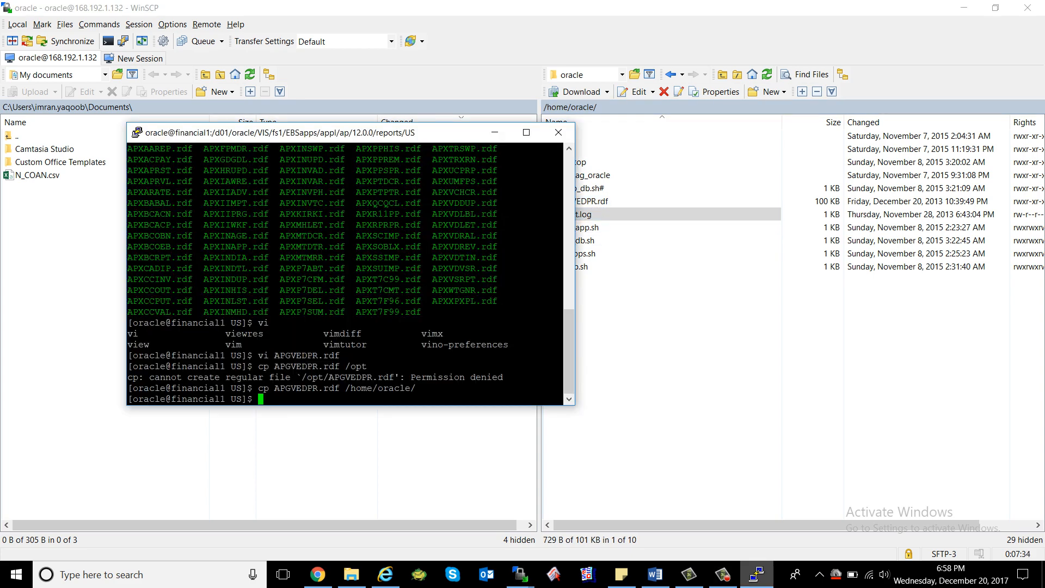
type("vi /home/o")
key("Tab")
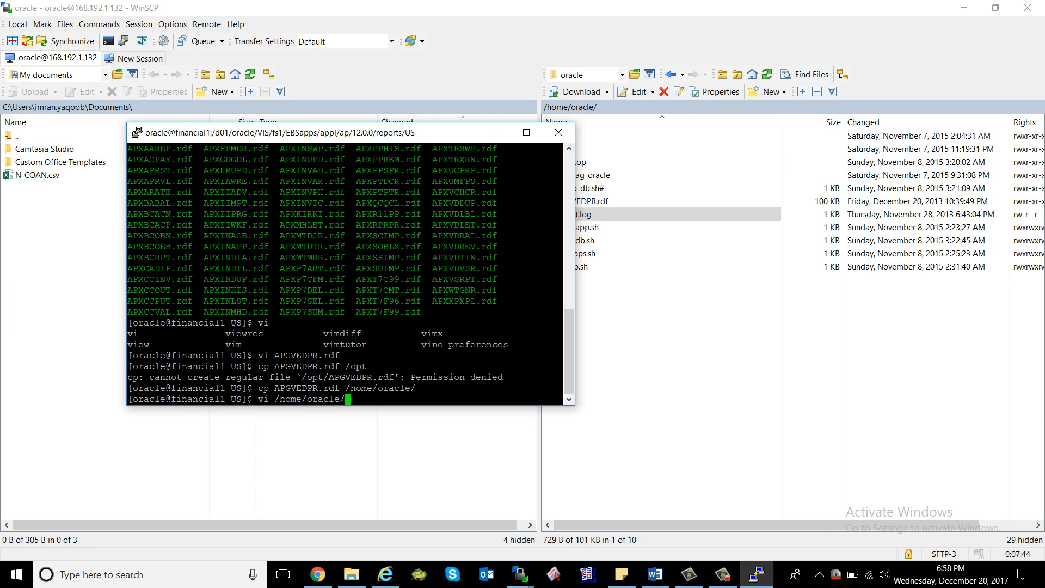
left_click_drag(349, 132, 259, 114)
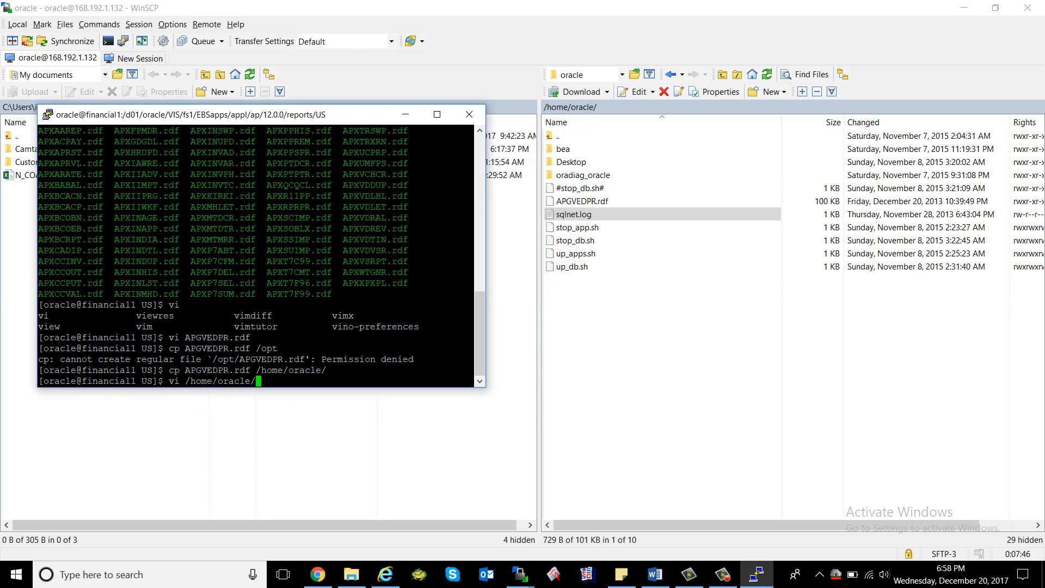
type("sq")
key("Tab")
key("Return")
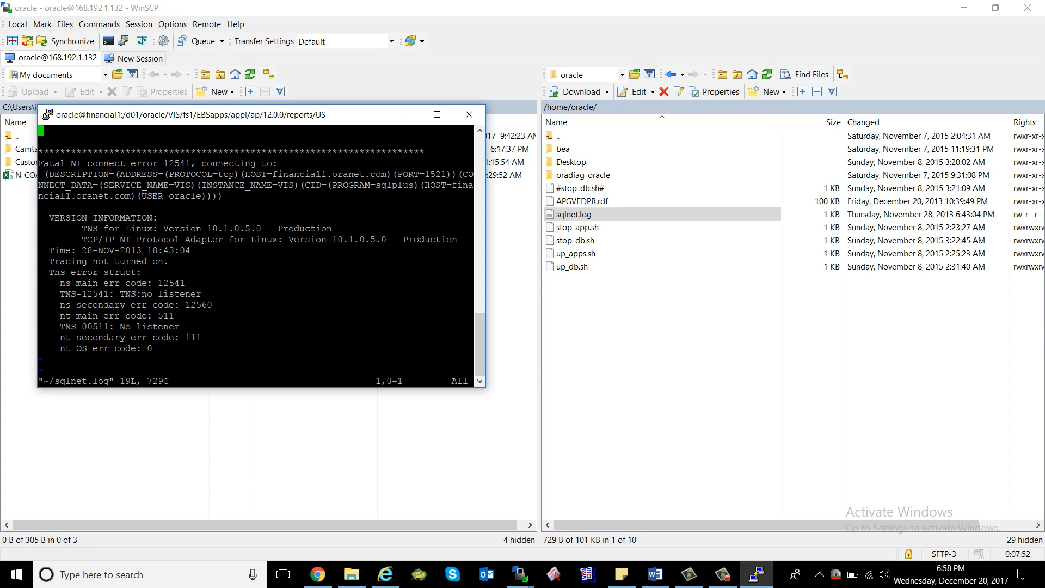
scroll(261, 255, "up", 9)
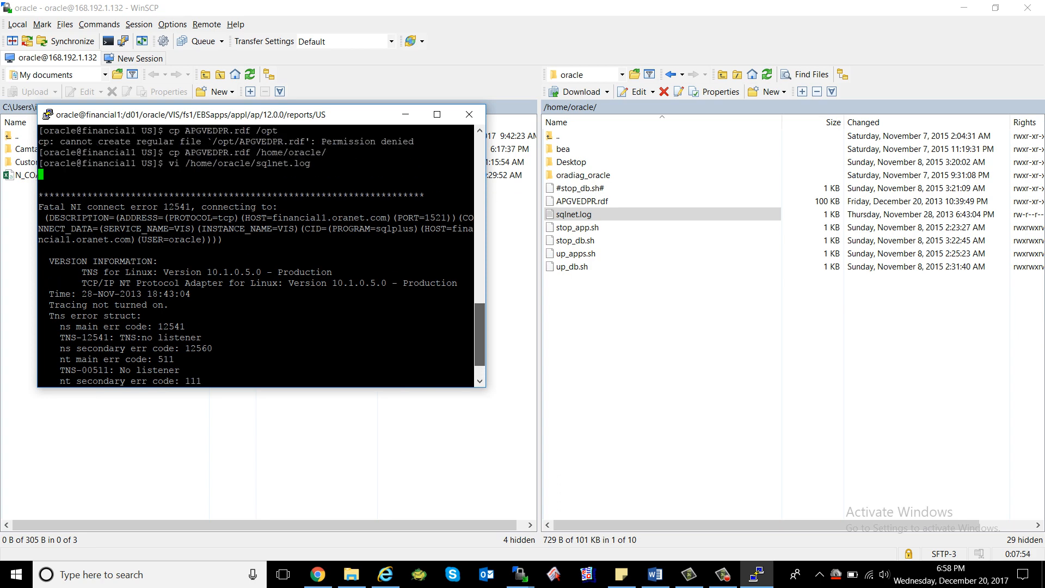
scroll(262, 255, "down", 9)
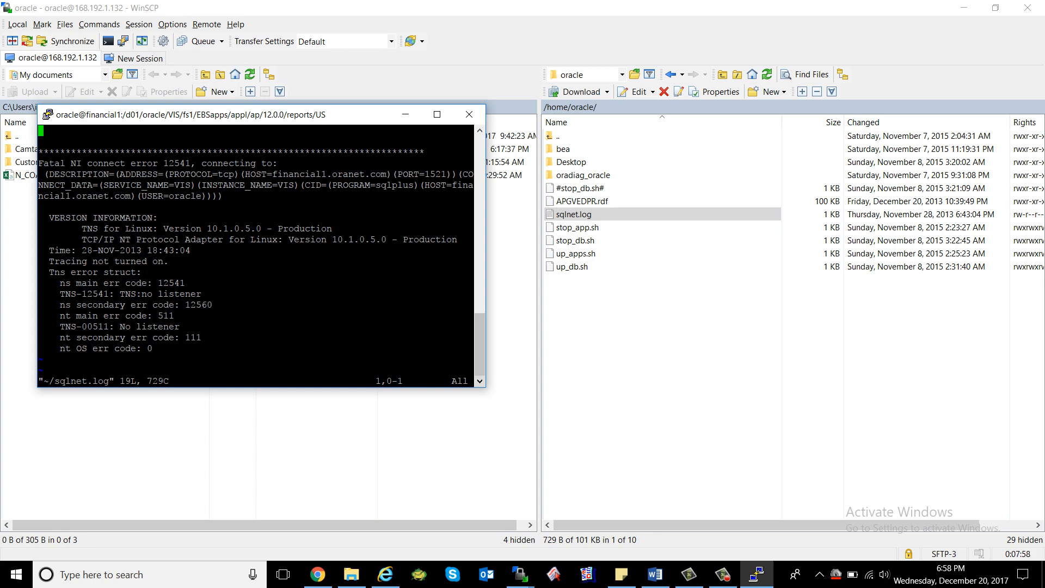
Step: Quit vi on sqlnet.log and add two empty prompt lines in the terminal
type(":")
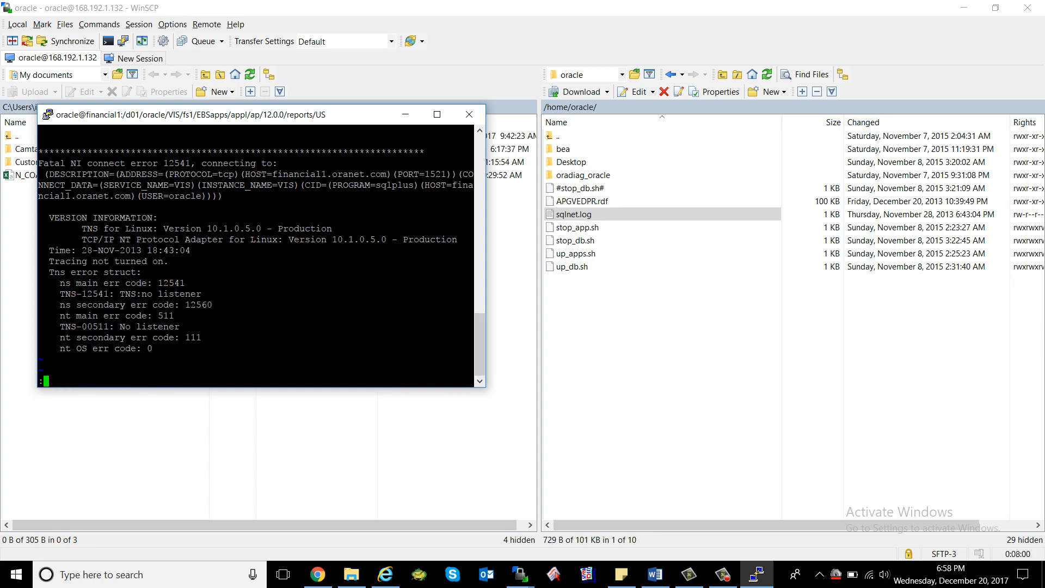
type("q")
key("Return")
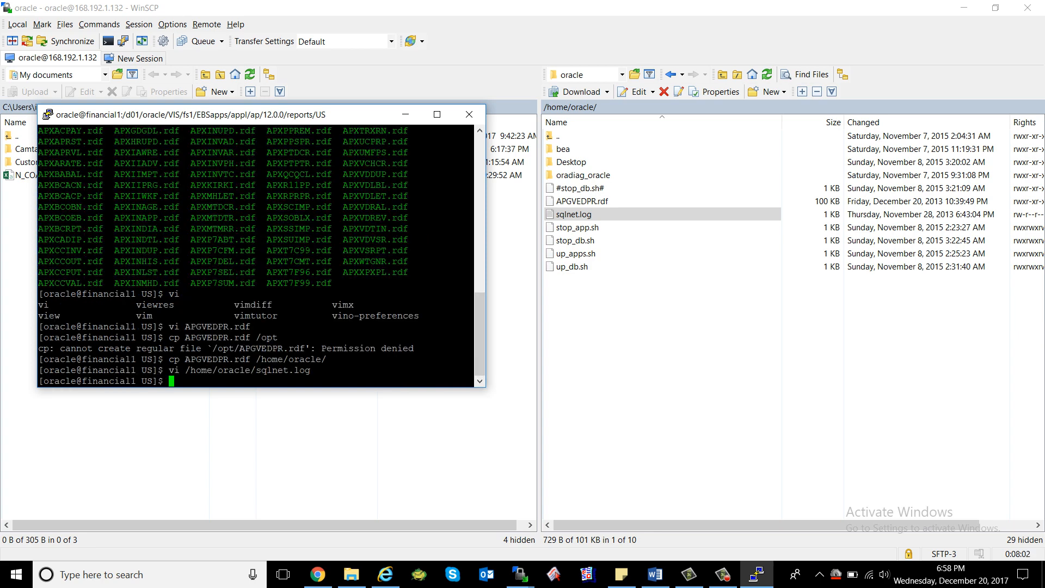
key("Return")
key("Return")
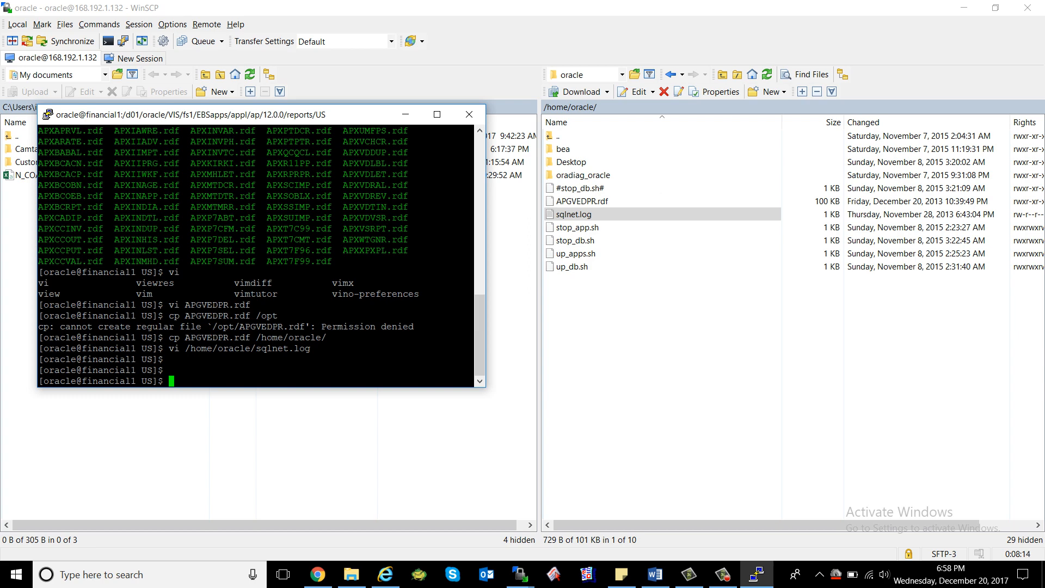
Step: Clear the mistyped file name at the prompt and list the past commands with history
type("APGVEDPR")
key("BackSpace")
key("BackSpace")
key("BackSpace")
key("BackSpace")
key("BackSpace")
key("BackSpace")
key("BackSpace")
key("BackSpace")
type("history")
key("Return")
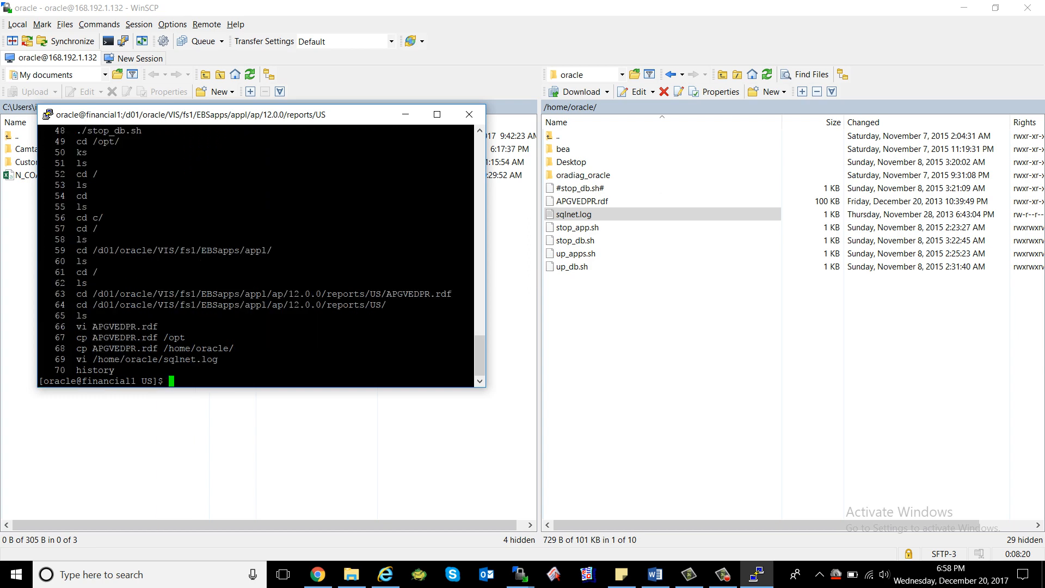
Step: Review the latest commands in the history list, and minimize the PuTTY terminal
left_click_drag(120, 381, 71, 283)
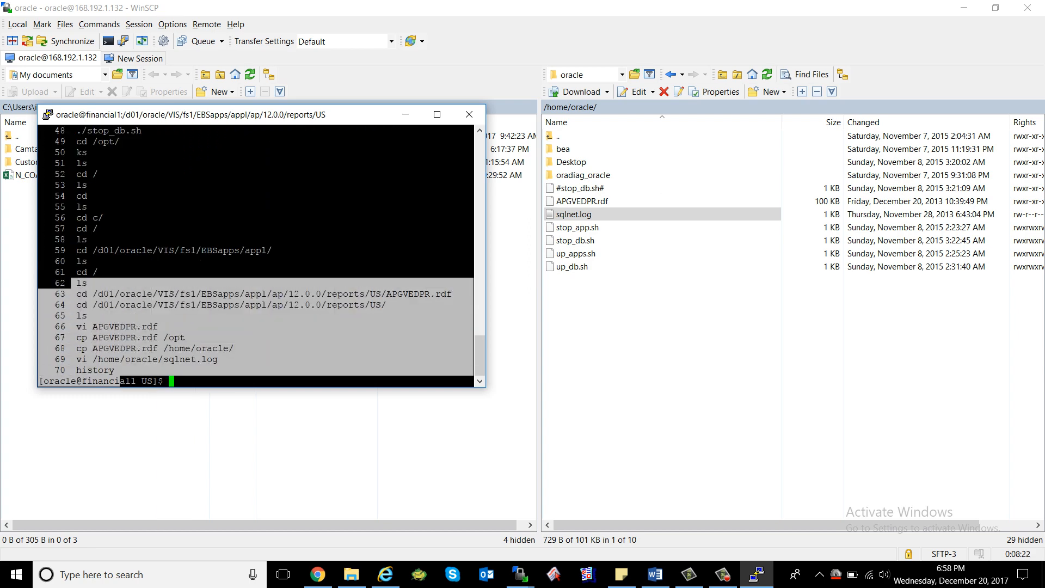
left_click(71, 283)
left_click_drag(131, 370, 68, 262)
left_click(68, 261)
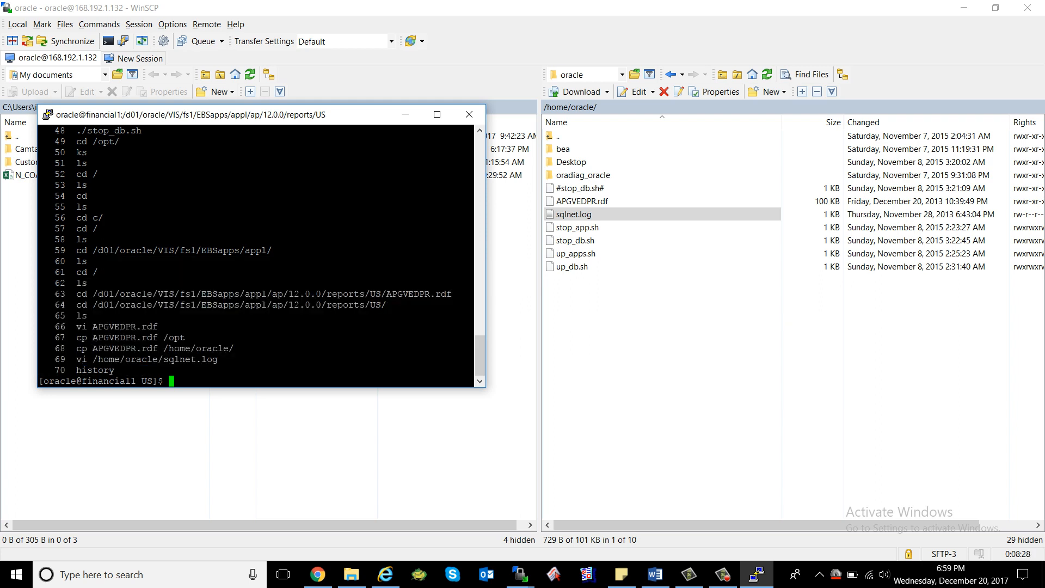
left_click_drag(123, 372, 71, 381)
left_click(71, 381)
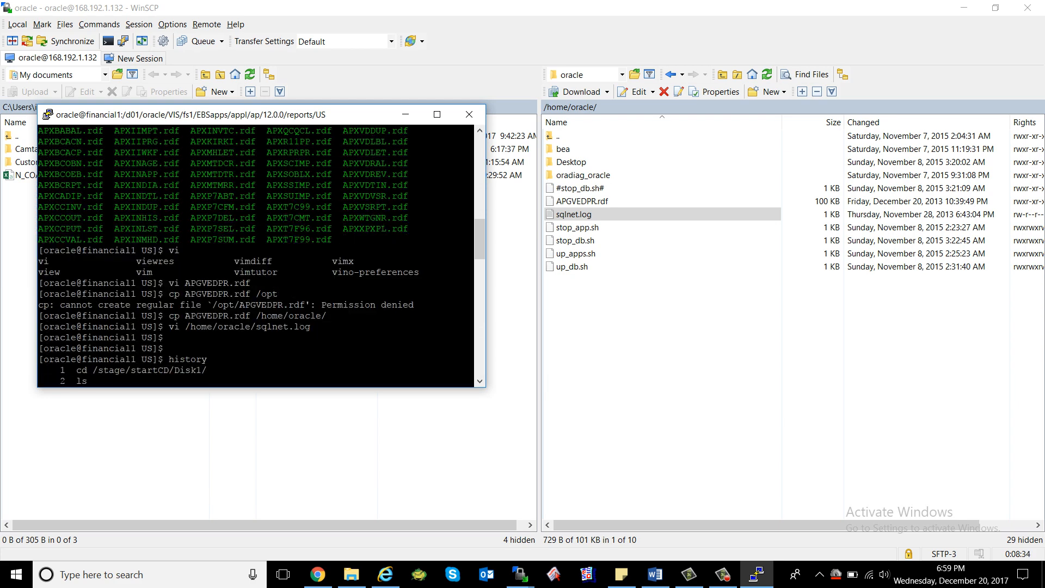
left_click(405, 114)
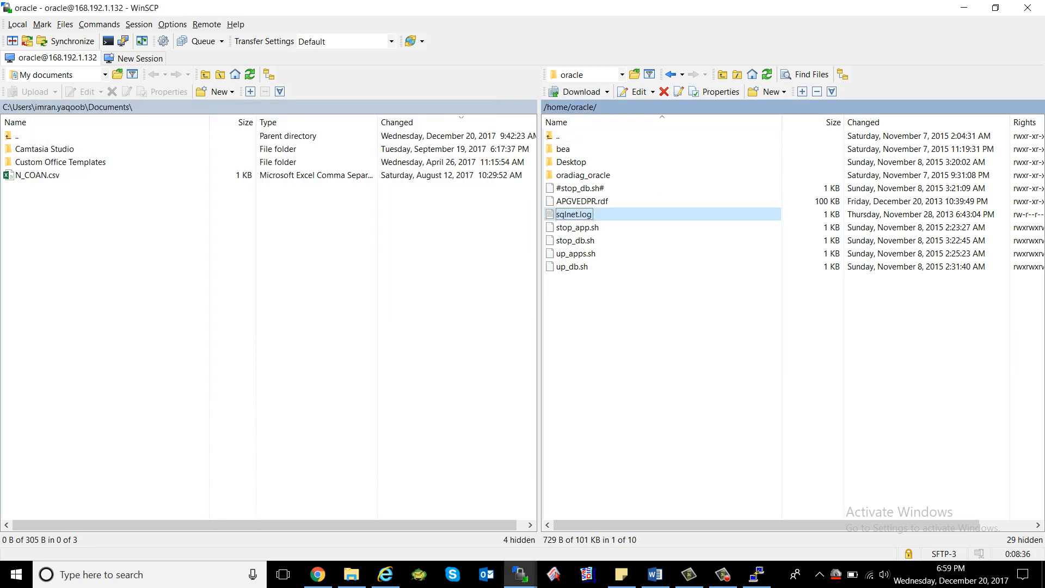